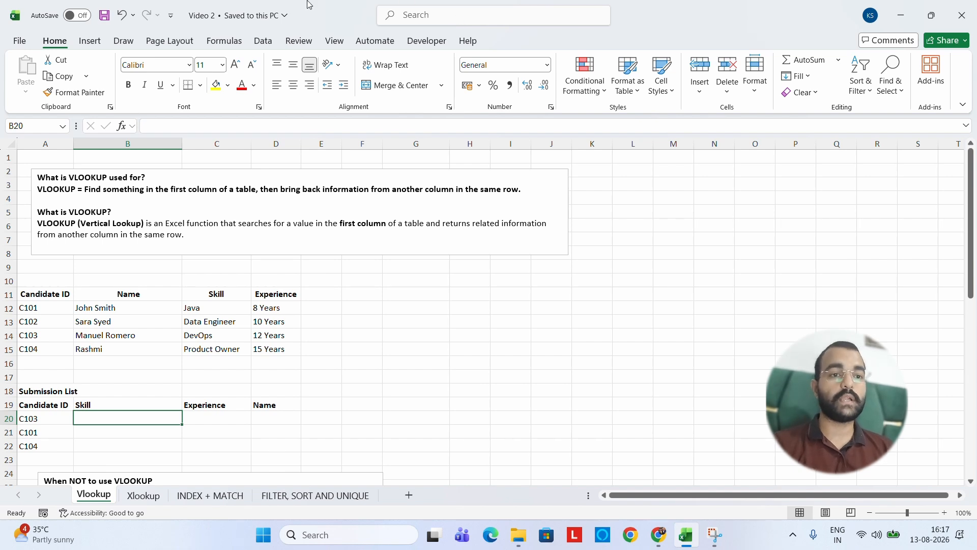
# Compare the candidate table in A11:D15 with the Submission List in A18:D22, and read what VLOOKUP is used for.
pyautogui.click(47, 294)
pyautogui.moveTo(47, 294); pyautogui.dragTo(271, 350)
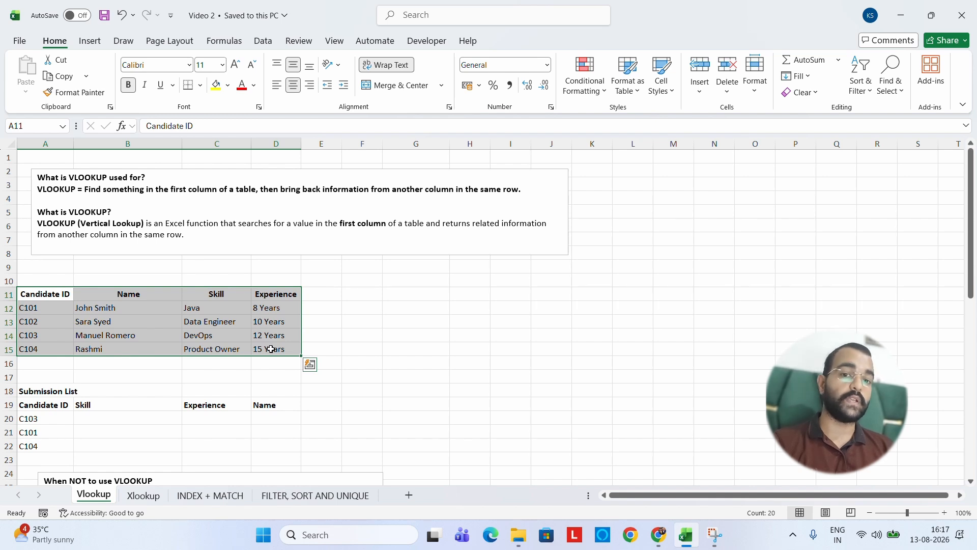
pyautogui.moveTo(38, 393); pyautogui.dragTo(280, 445)
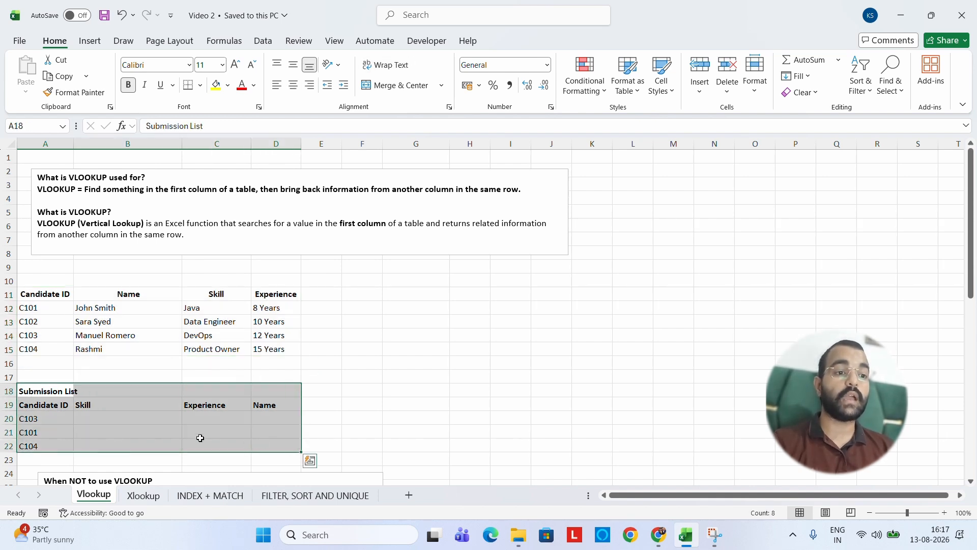
pyautogui.click(44, 405)
pyautogui.moveTo(45, 407); pyautogui.dragTo(41, 447)
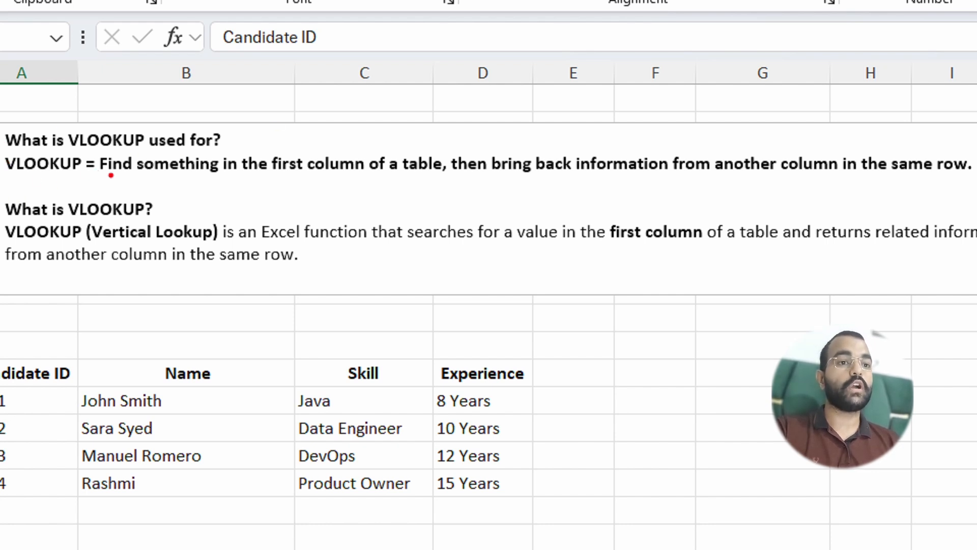
pyautogui.moveTo(112, 177)
pyautogui.mouseDown()
pyautogui.moveTo(386, 191)
pyautogui.moveTo(463, 177)
pyautogui.mouseUp()
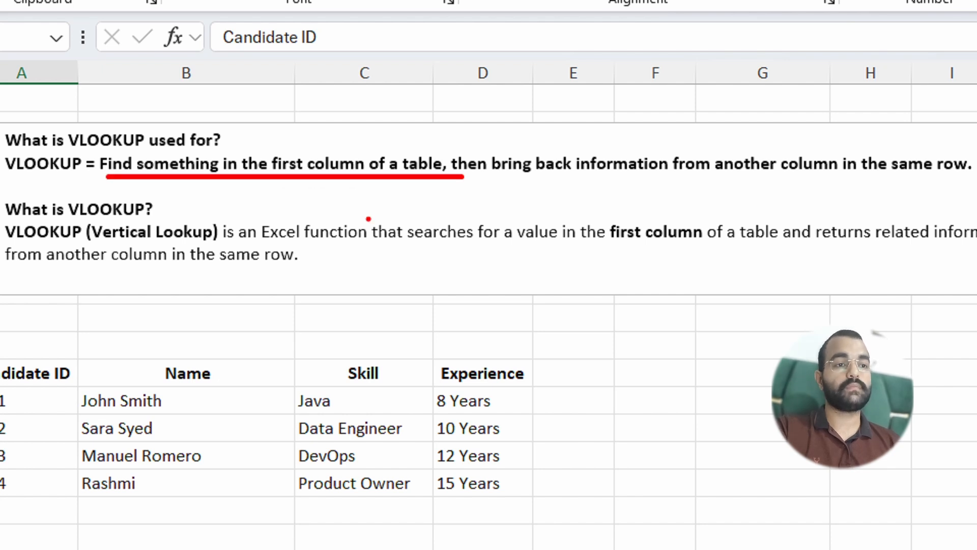
pyautogui.press('Escape')
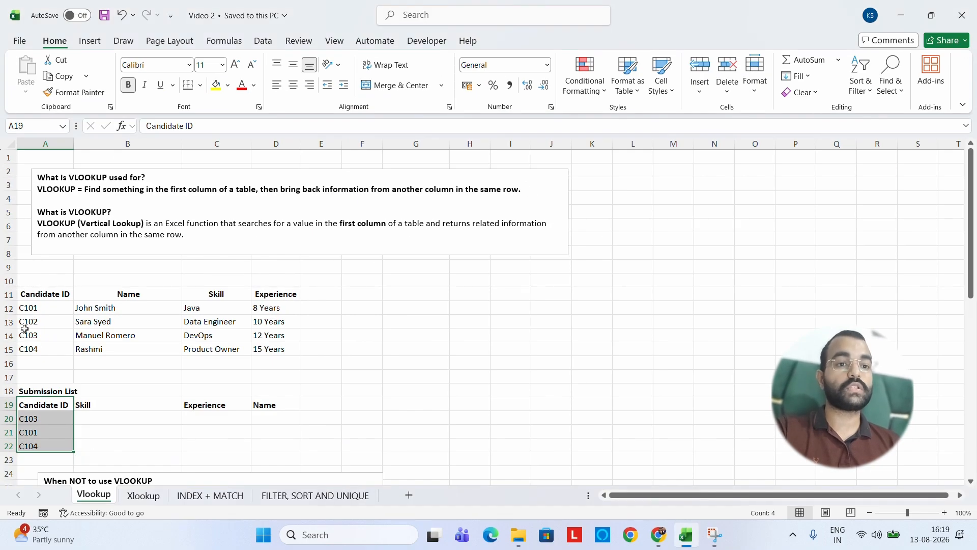
pyautogui.moveTo(46, 297); pyautogui.dragTo(257, 350)
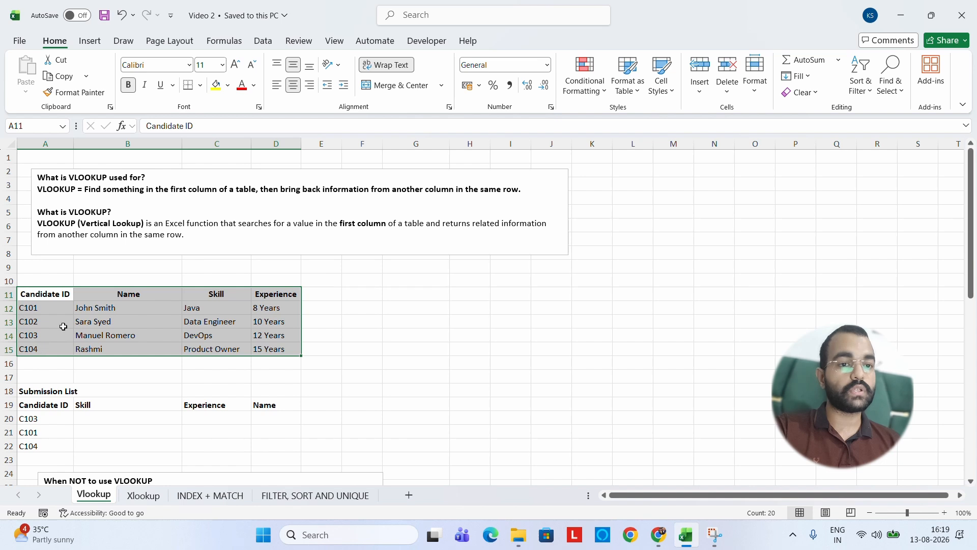
# Examine the VLOOKUP explanation in the text box alongside the Candidate ID column and the C103 row of the candidate table.
pyautogui.moveTo(85, 194); pyautogui.dragTo(251, 194)
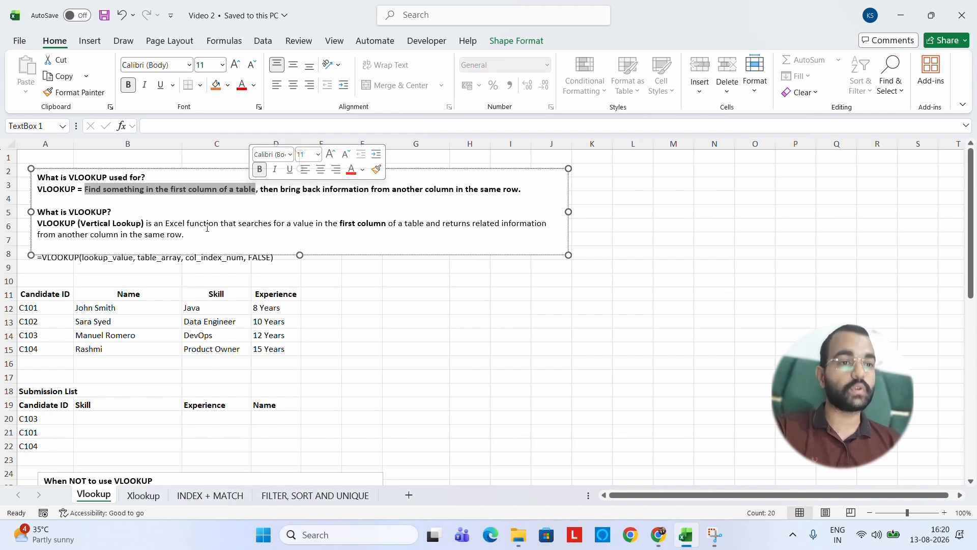
pyautogui.press('Escape')
pyautogui.press('Escape')
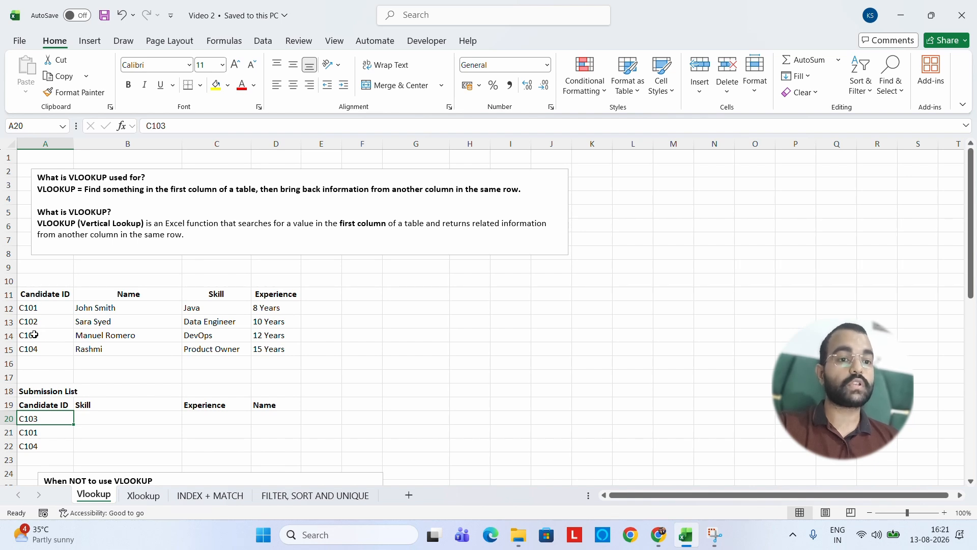
pyautogui.click(8, 335)
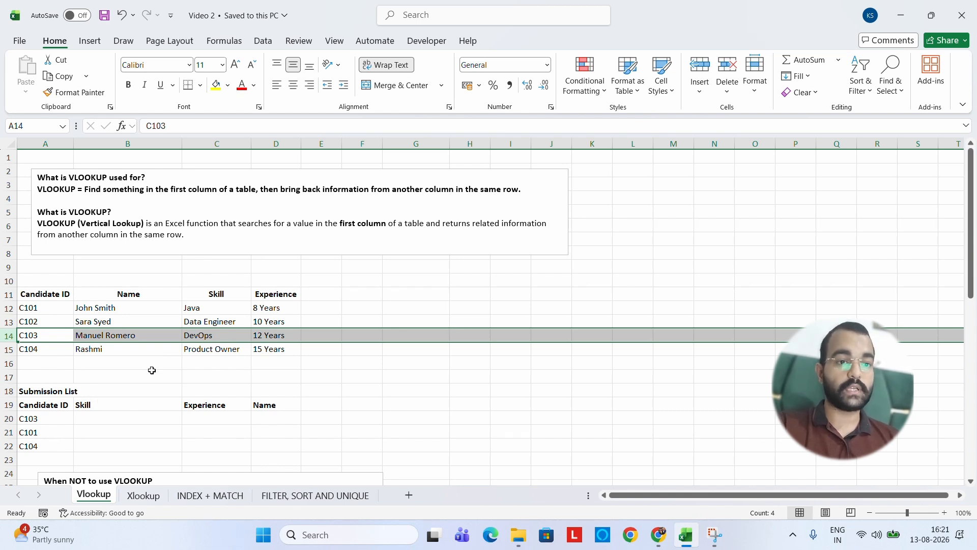
pyautogui.click(87, 418)
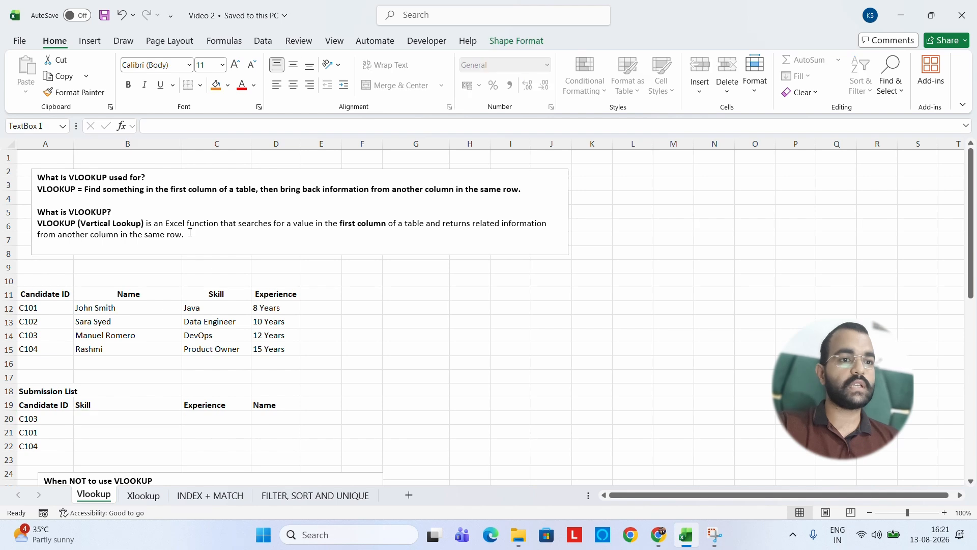
pyautogui.moveTo(187, 237); pyautogui.dragTo(39, 213)
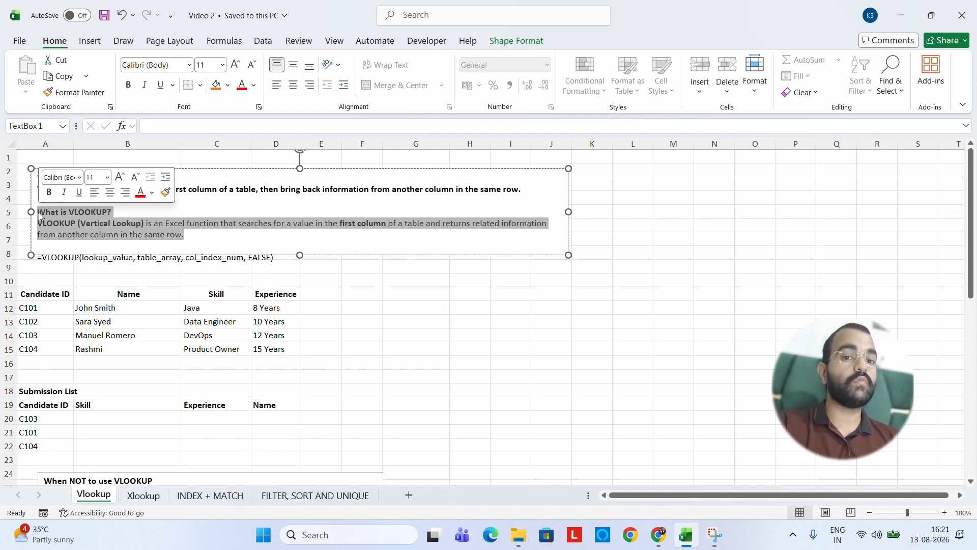
pyautogui.click(45, 294)
pyautogui.moveTo(44, 293); pyautogui.dragTo(35, 349)
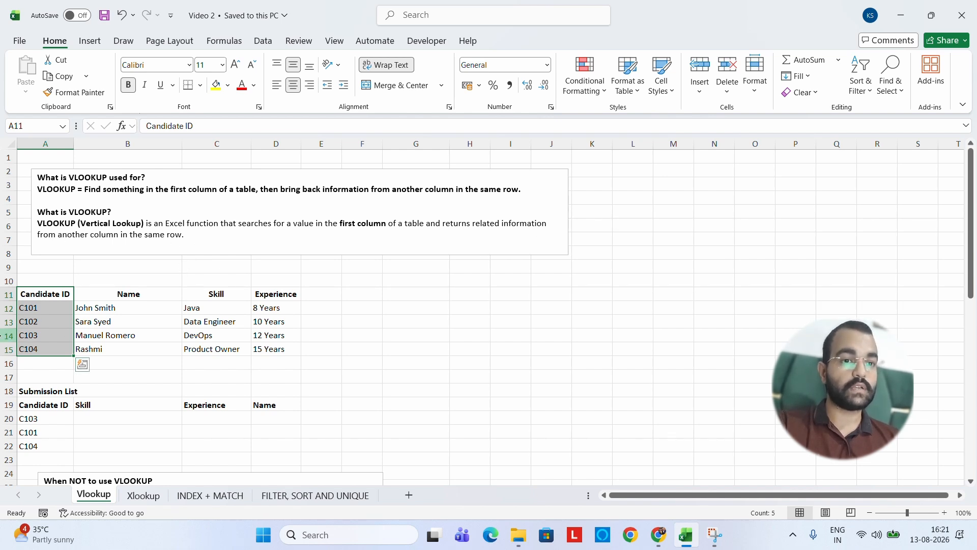
pyautogui.click(15, 335)
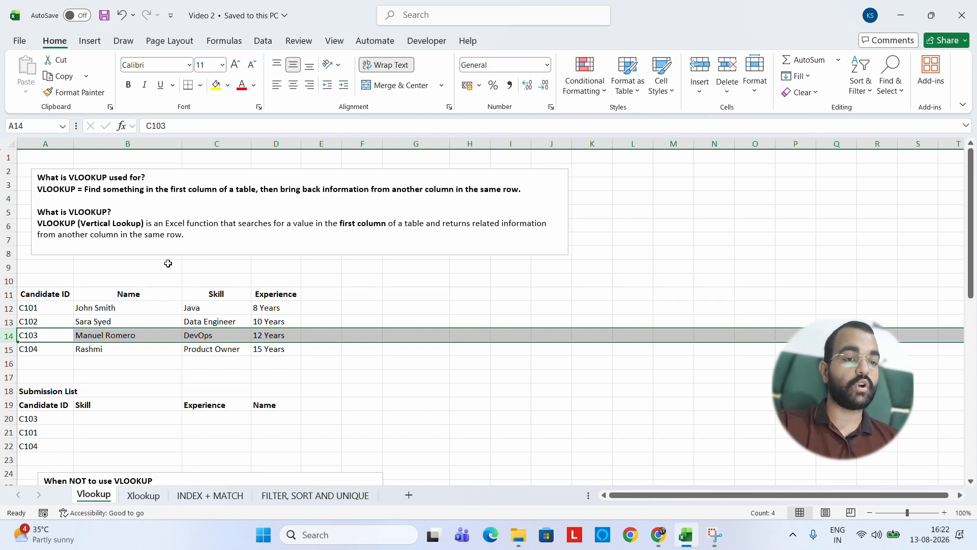
# Begin a VLOOKUP formula in Skill cell B20 with A20 as the lookup value and A11:D15 as the table array.
pyautogui.moveTo(91, 416); pyautogui.dragTo(119, 417)
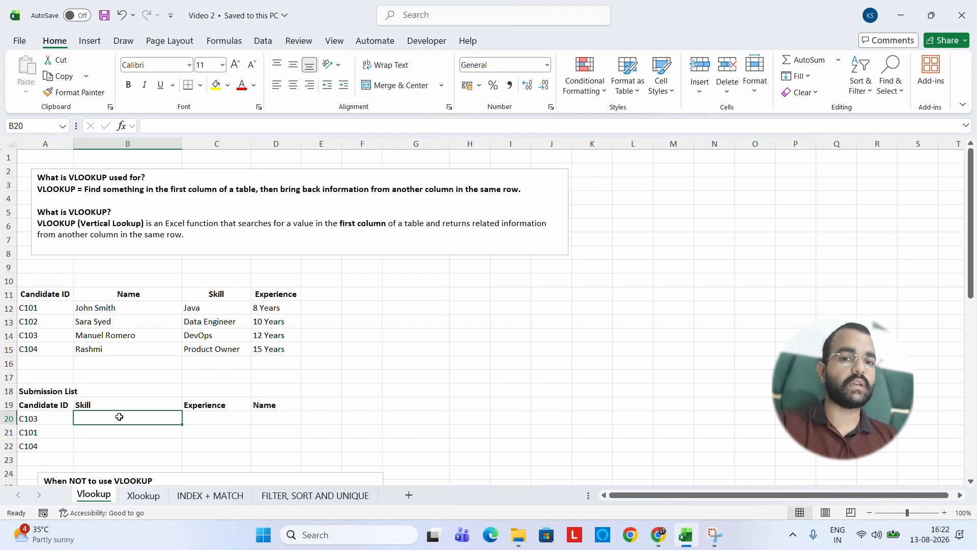
pyautogui.write('=')
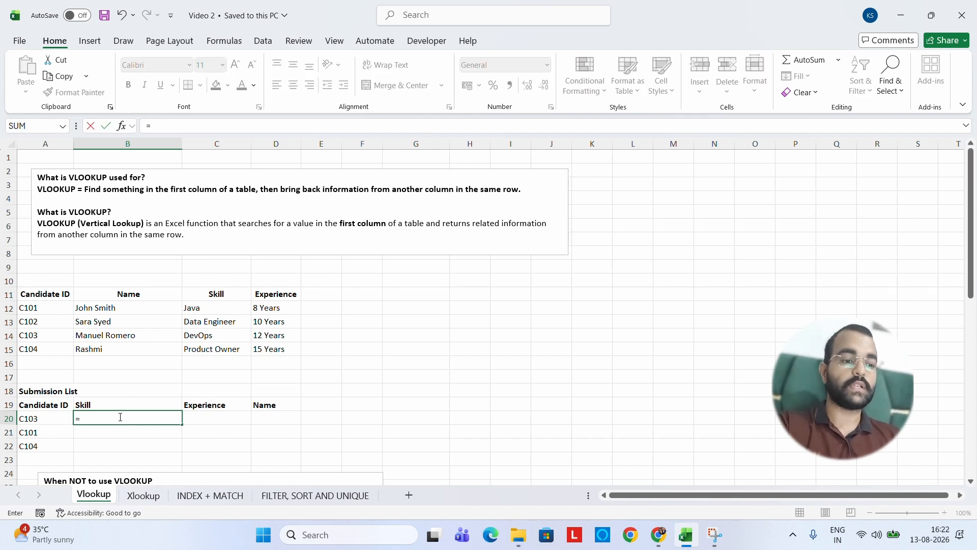
pyautogui.write('vlookup')
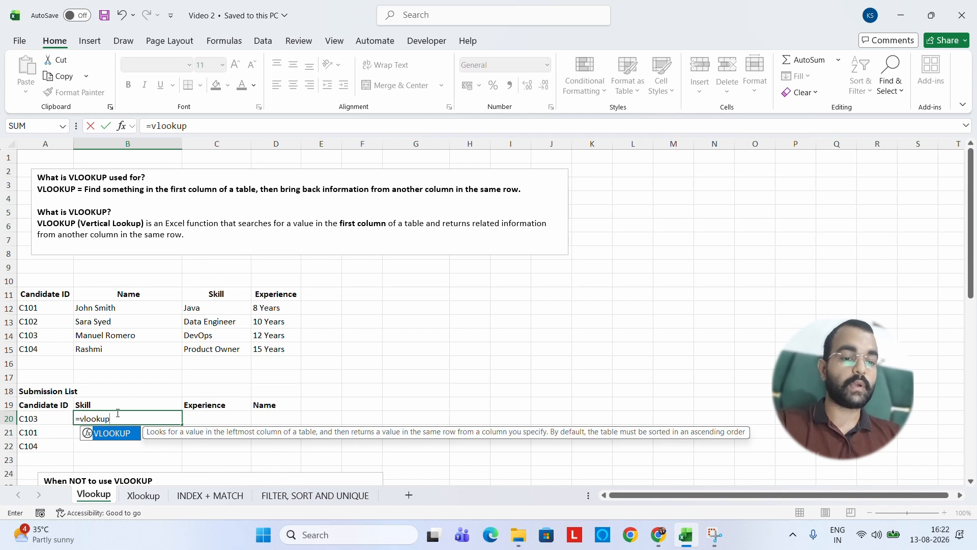
pyautogui.press('Tab')
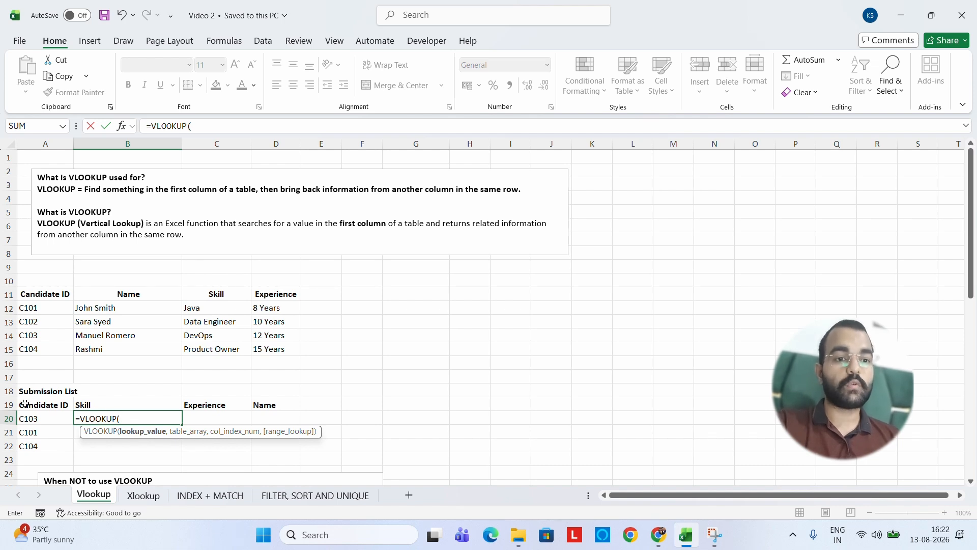
pyautogui.click(35, 421)
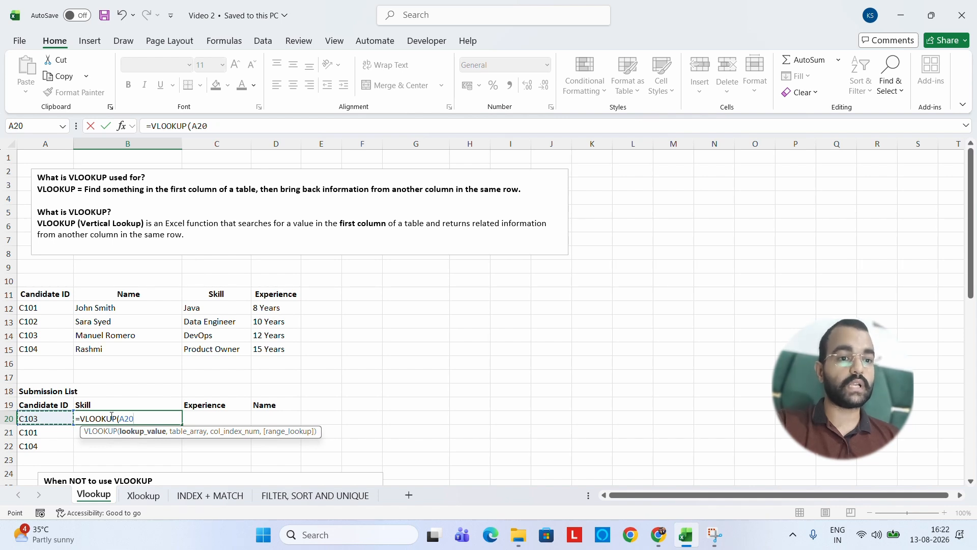
pyautogui.write(',')
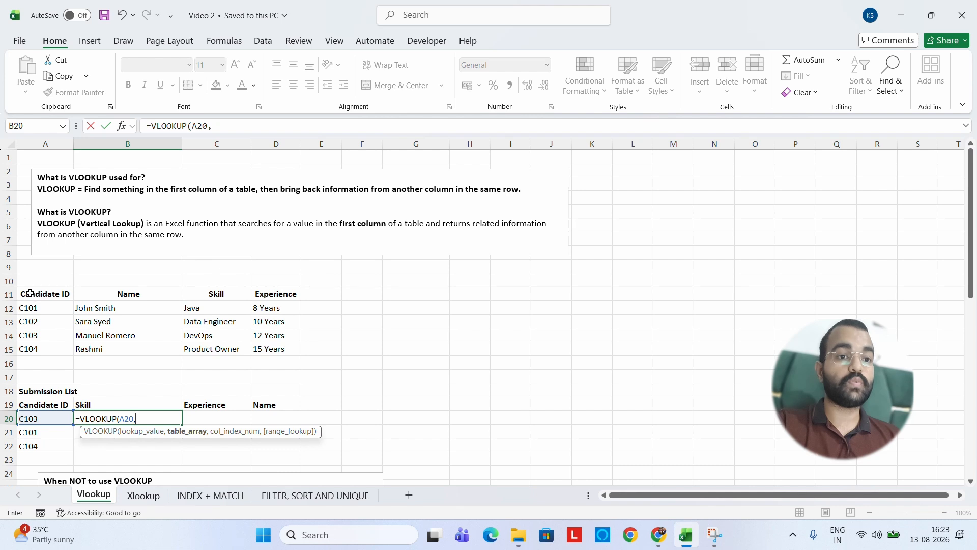
pyautogui.moveTo(31, 300); pyautogui.dragTo(264, 347)
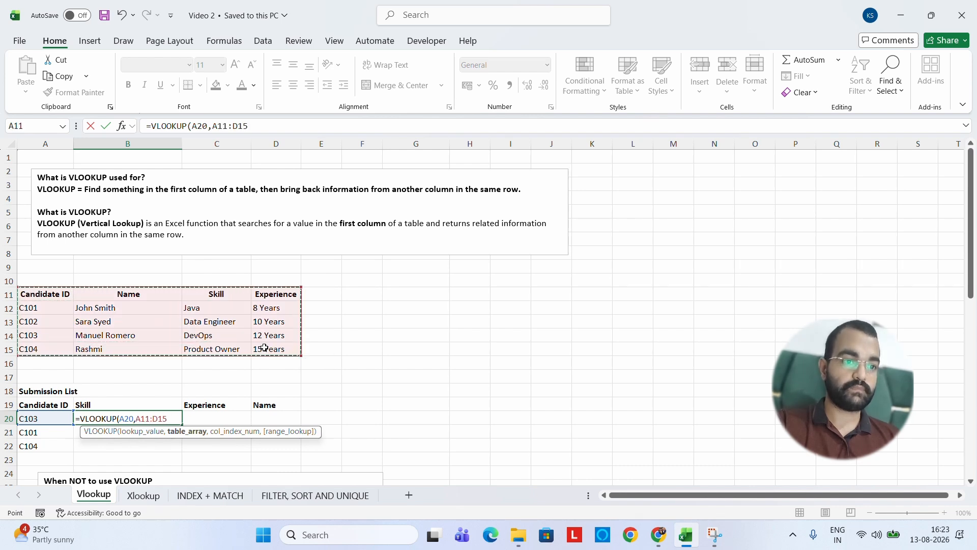
pyautogui.write(',')
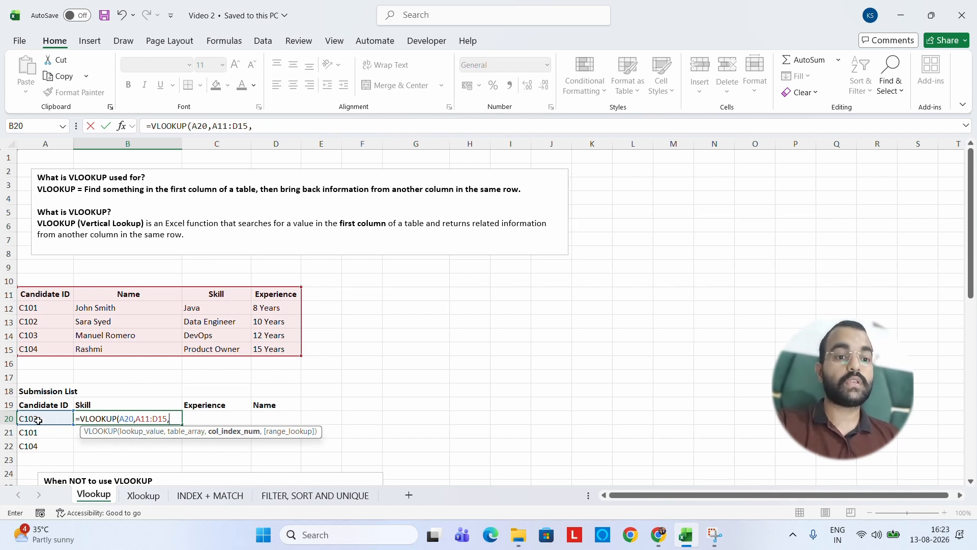
pyautogui.click(9, 335)
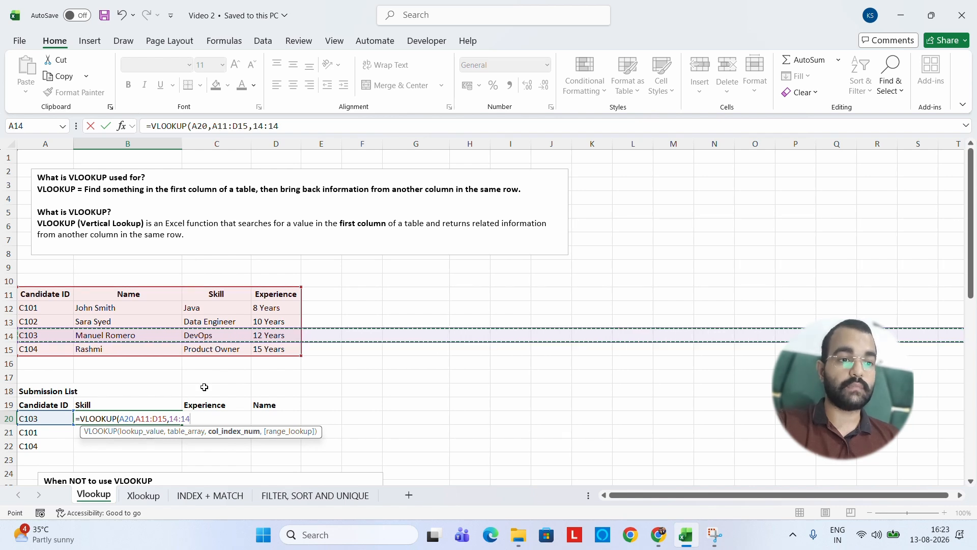
pyautogui.press('BackSpace')
pyautogui.press('BackSpace')
pyautogui.press('BackSpace')
pyautogui.press('BackSpace')
pyautogui.press('BackSpace')
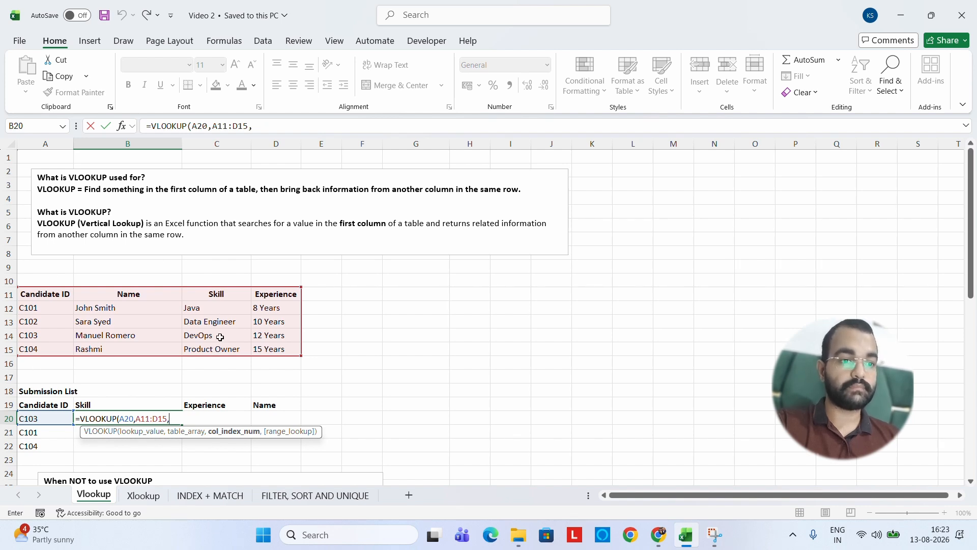
# Complete the B20 VLOOKUP with column index 3 and check its result against the C103 row in the candidate table.
pyautogui.write('3')
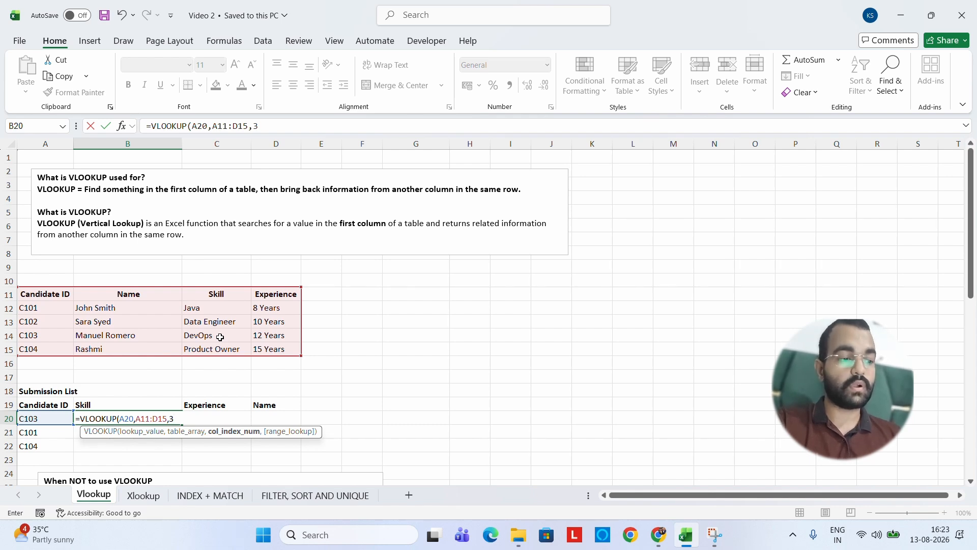
pyautogui.press('Return')
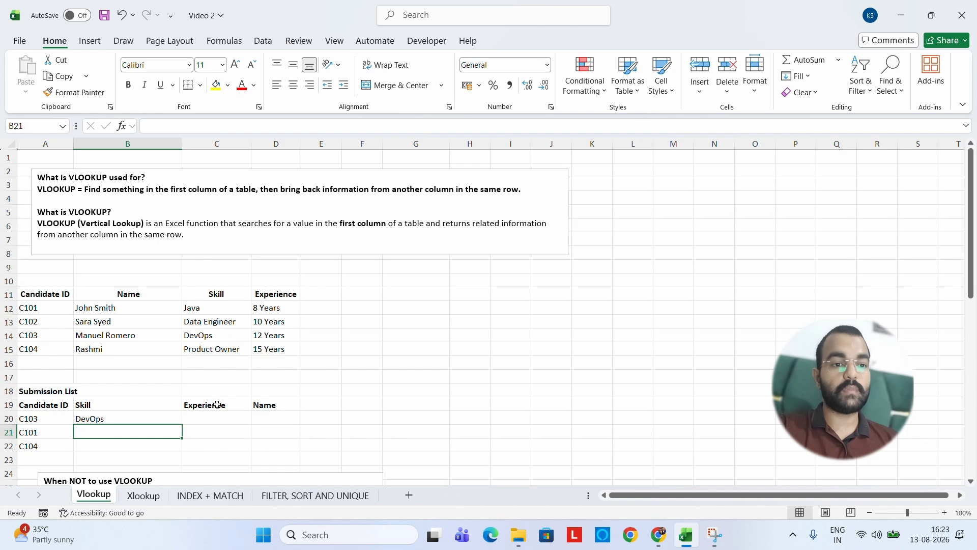
pyautogui.click(104, 417)
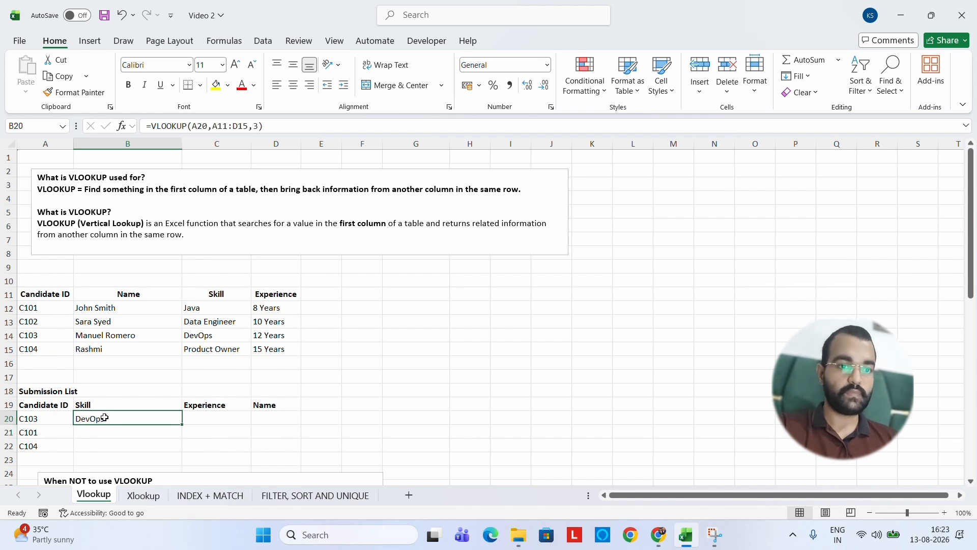
pyautogui.click(51, 334)
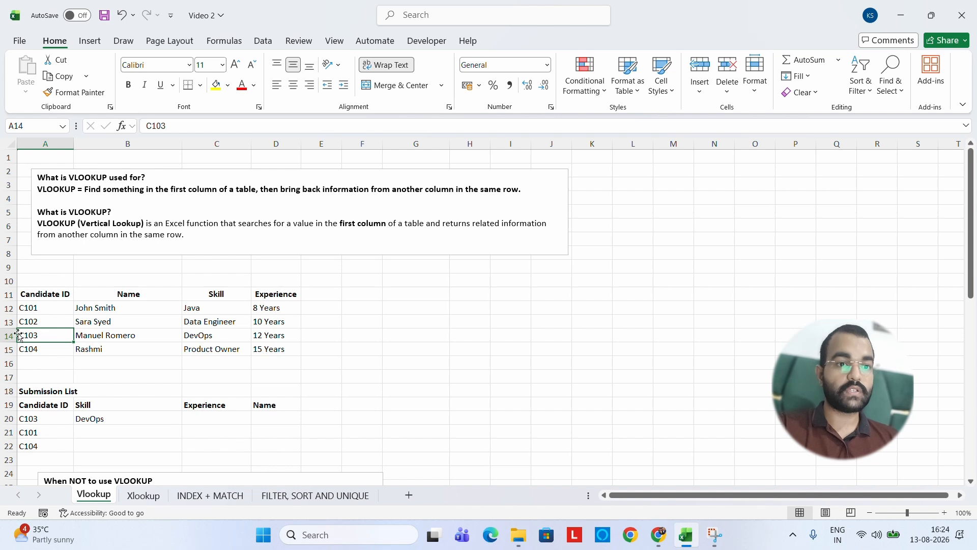
pyautogui.moveTo(33, 334); pyautogui.dragTo(203, 337)
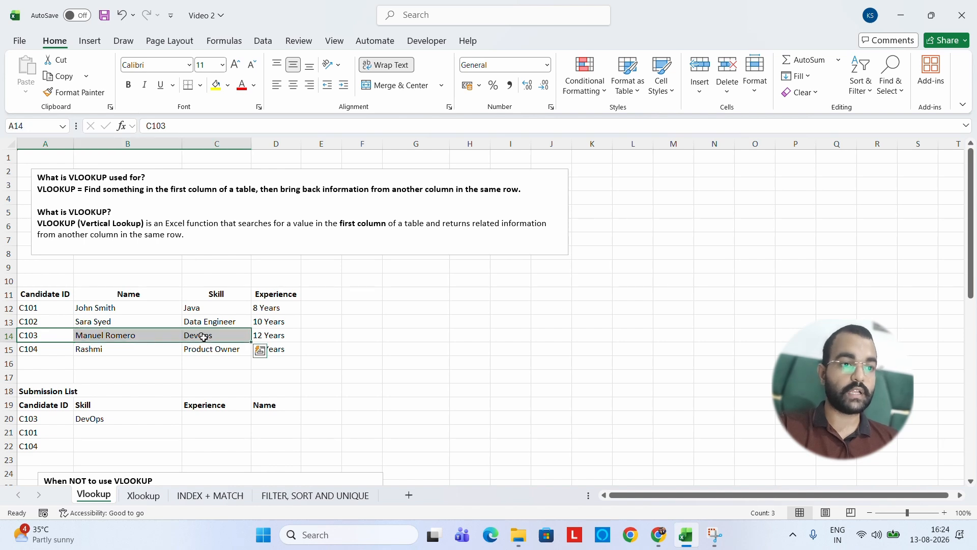
# Enter a VLOOKUP in Experience cell C20 with A20 as the lookup value, A11:D15 as the table array and column index 4.
pyautogui.click(203, 430)
pyautogui.click(211, 419)
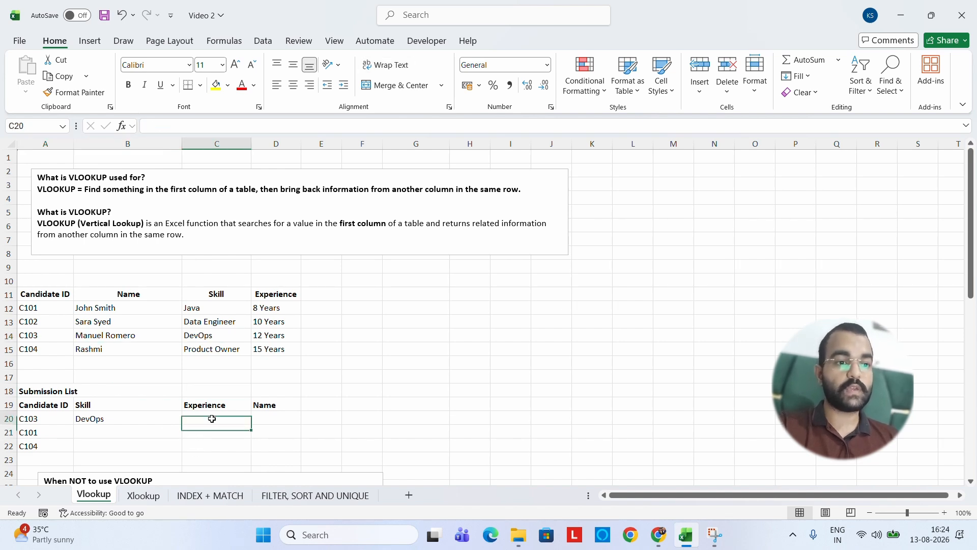
pyautogui.write('=')
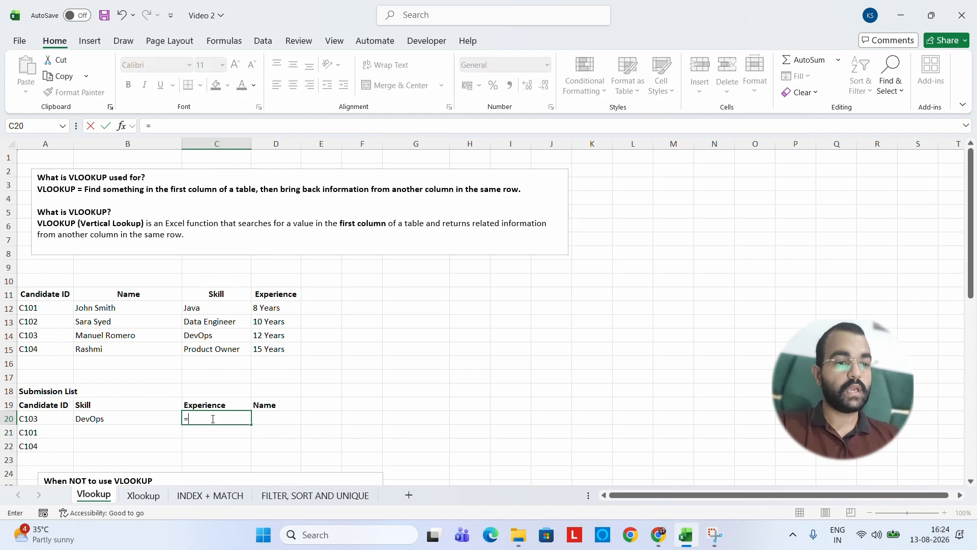
pyautogui.write('vlookup')
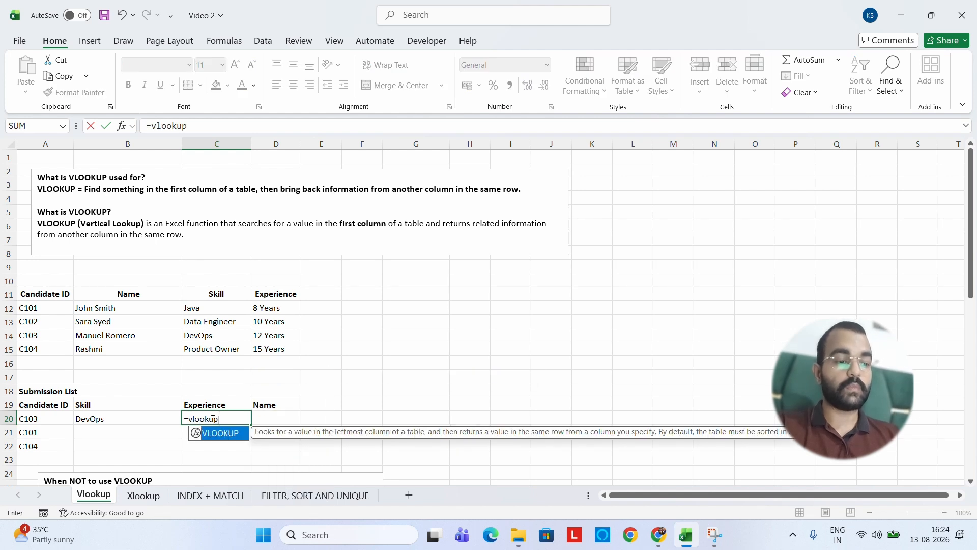
pyautogui.press('Tab')
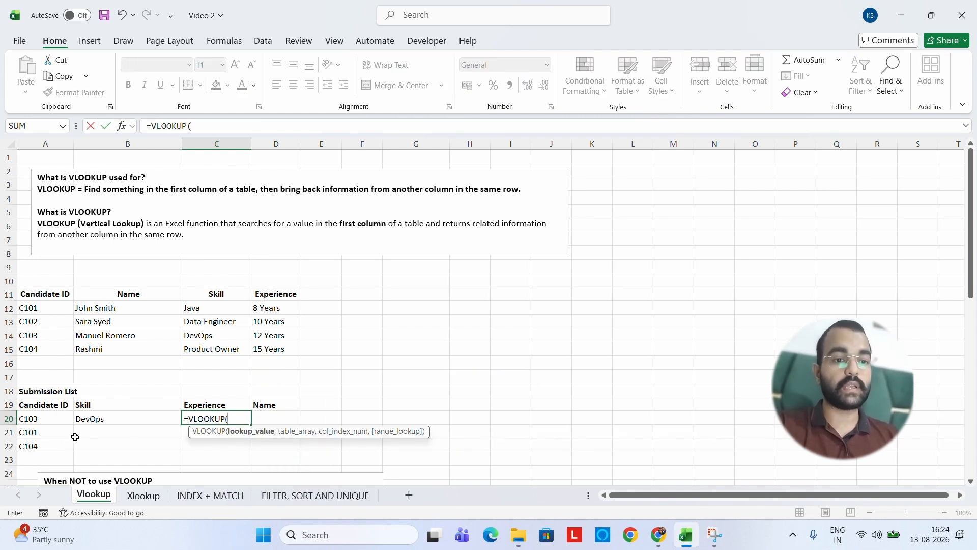
pyautogui.click(32, 418)
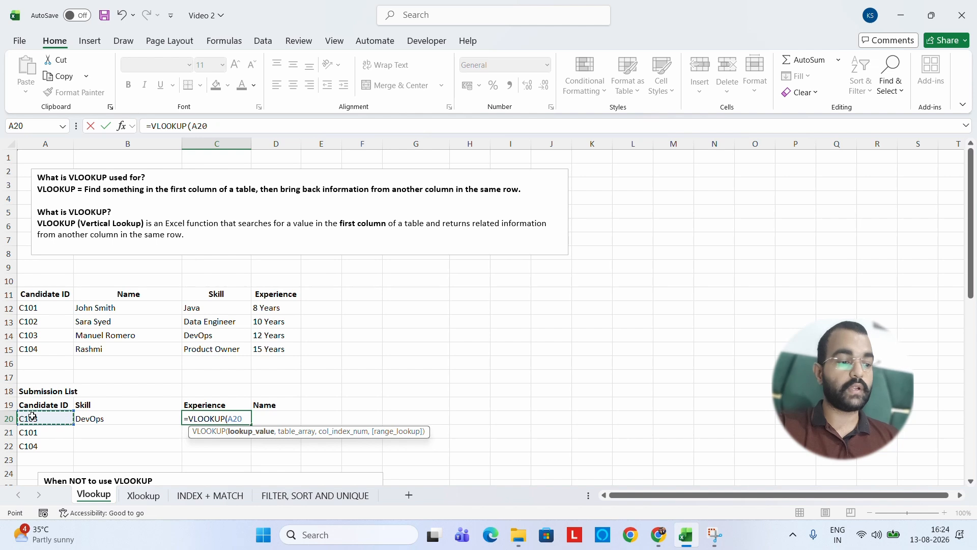
pyautogui.write(',')
pyautogui.moveTo(27, 296); pyautogui.dragTo(264, 350)
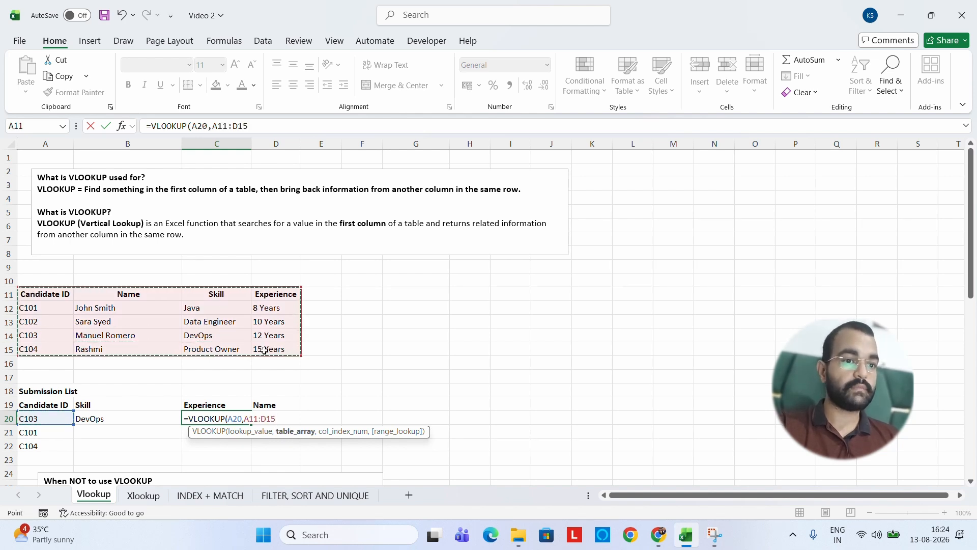
pyautogui.write(',4')
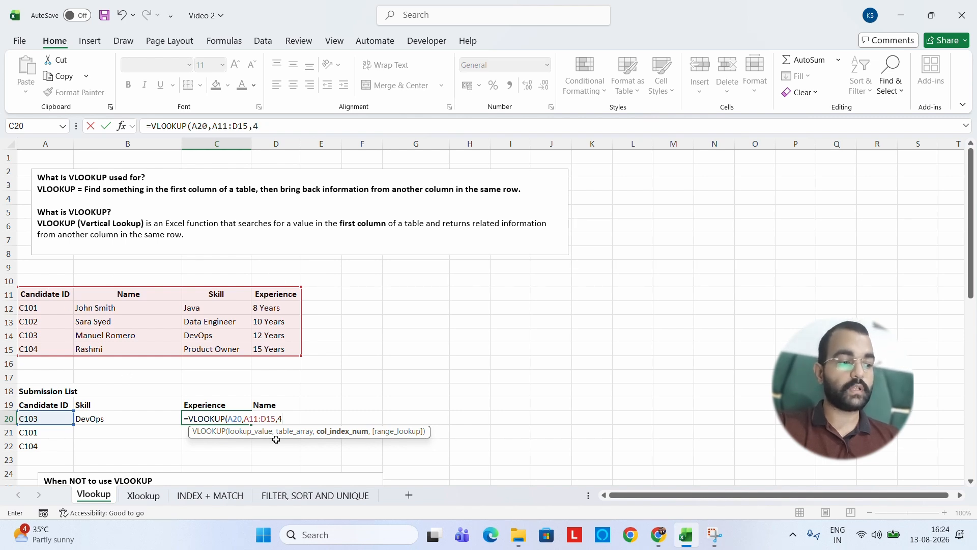
pyautogui.press('Return')
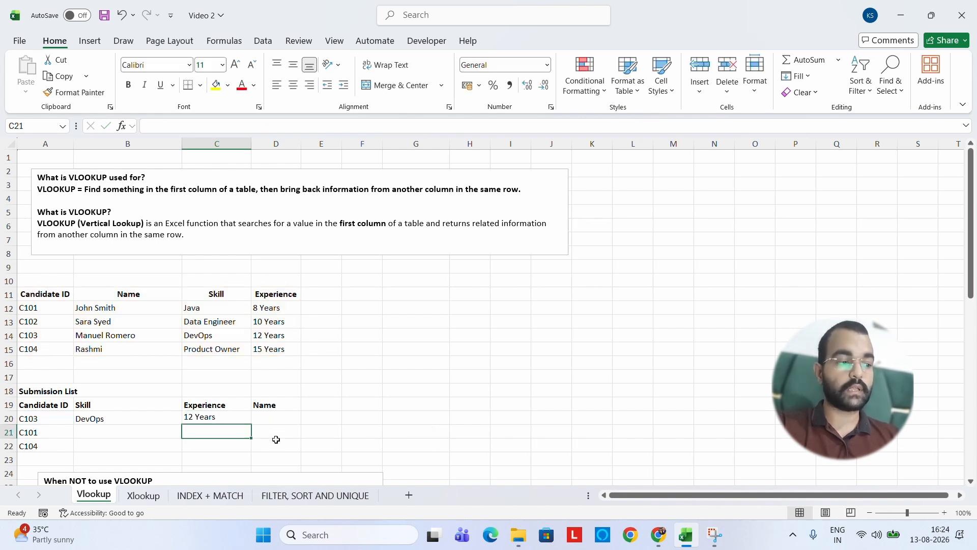
pyautogui.click(210, 415)
# Enter a VLOOKUP in Name cell D20 with A20 as the lookup value, A11:D15 as the table array and column index 2.
pyautogui.click(261, 417)
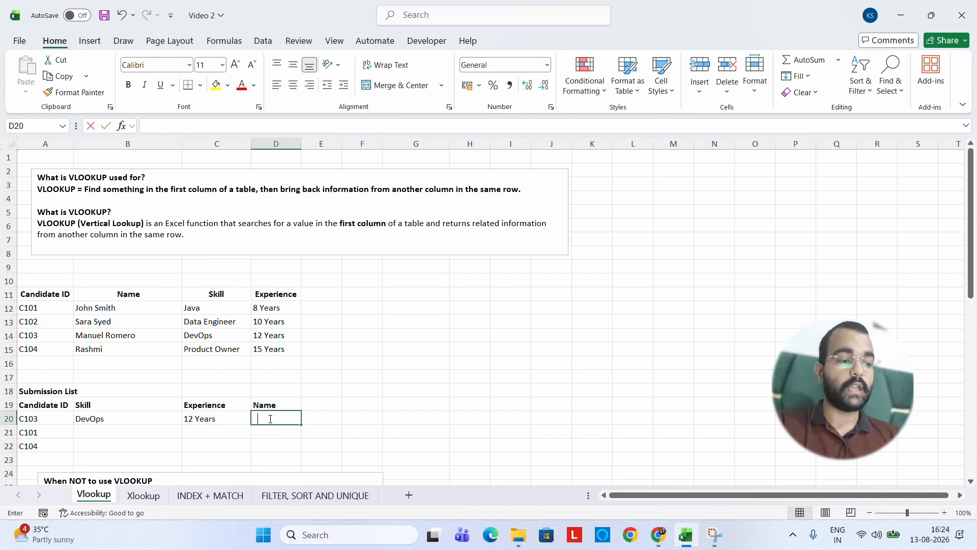
pyautogui.write('=vlookup')
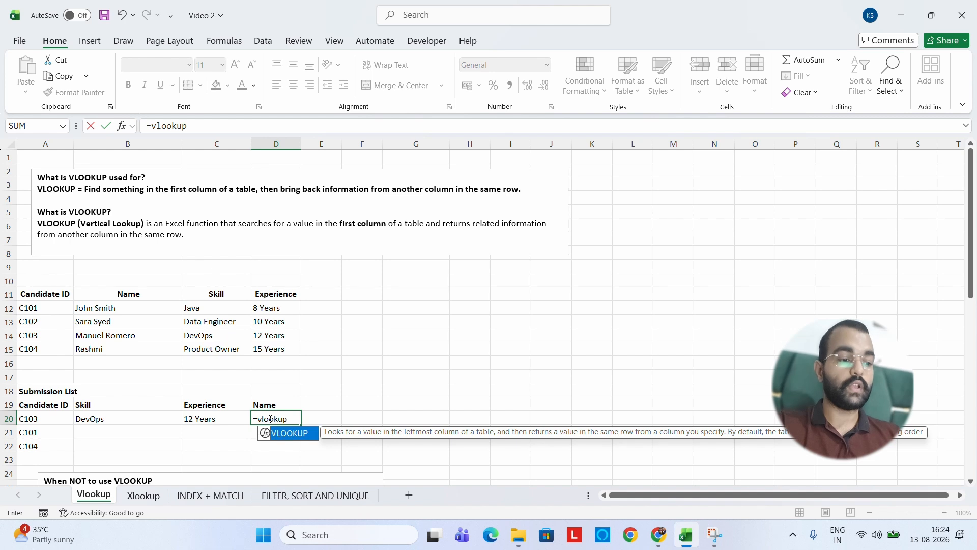
pyautogui.press('Tab')
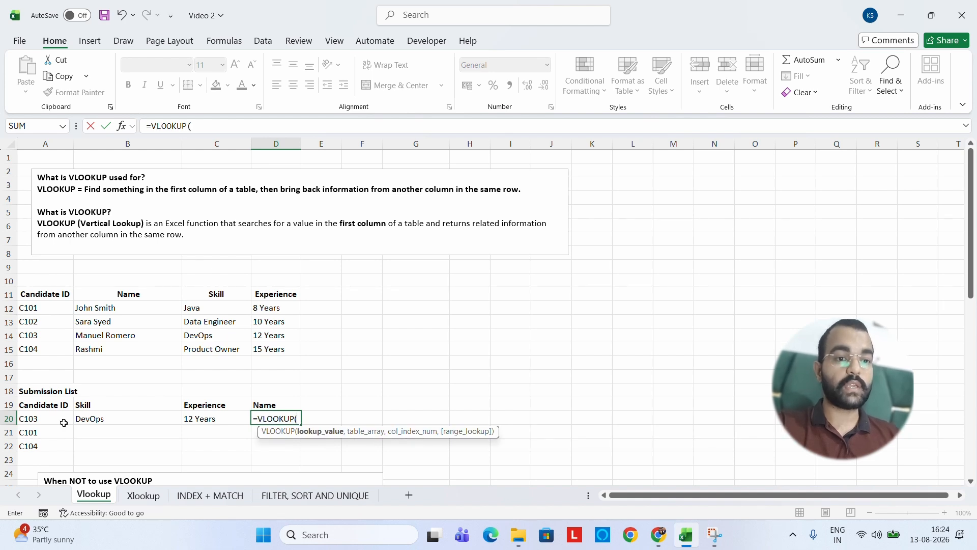
pyautogui.click(41, 418)
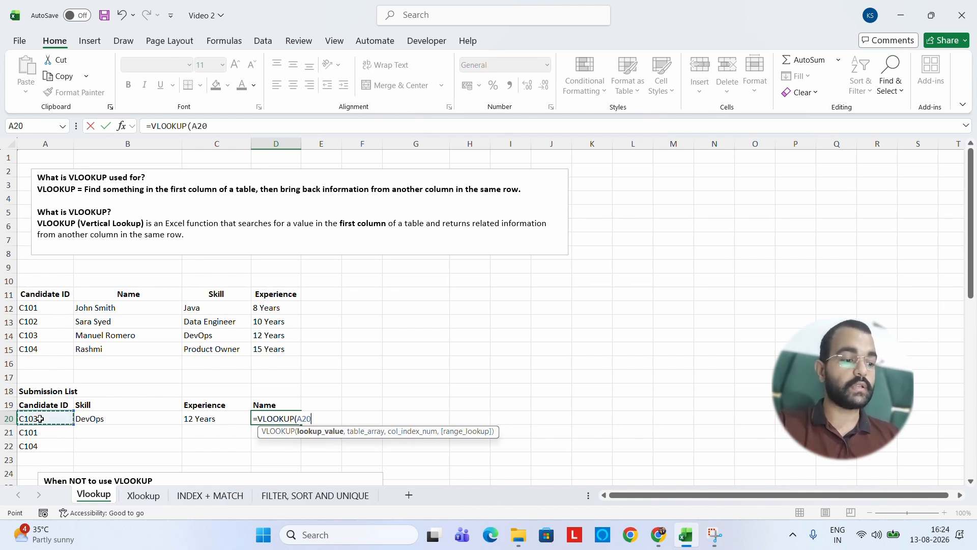
pyautogui.write(',')
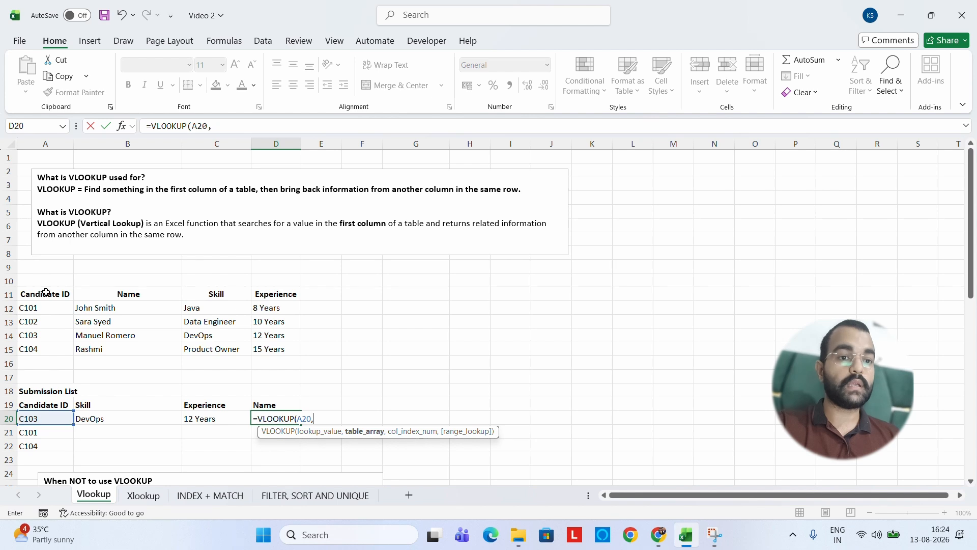
pyautogui.moveTo(45, 294); pyautogui.dragTo(260, 345)
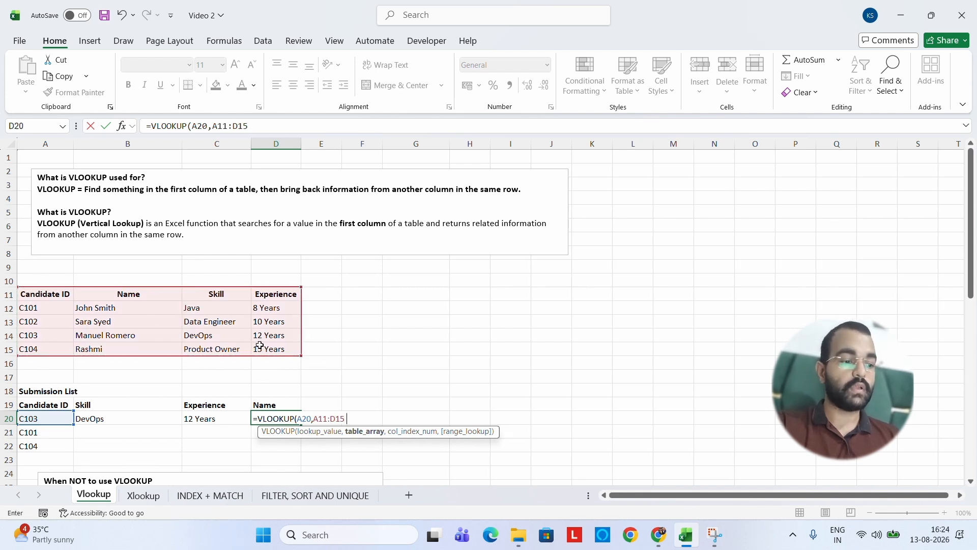
pyautogui.write(',')
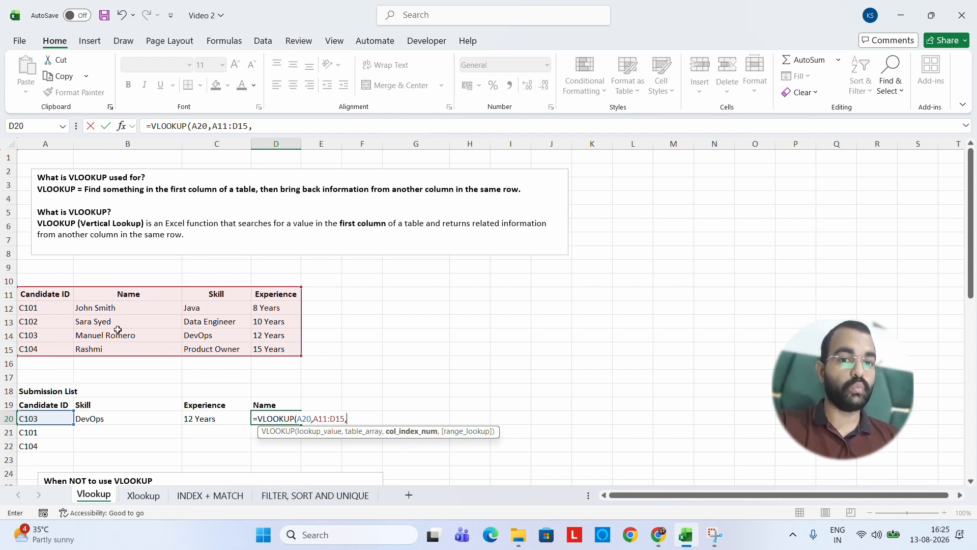
pyautogui.write('2,0)')
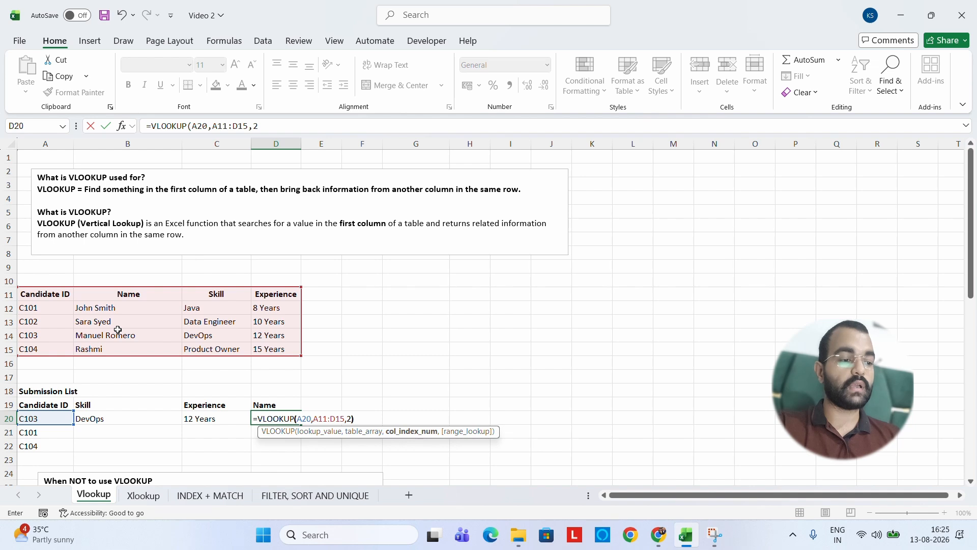
pyautogui.press('Return')
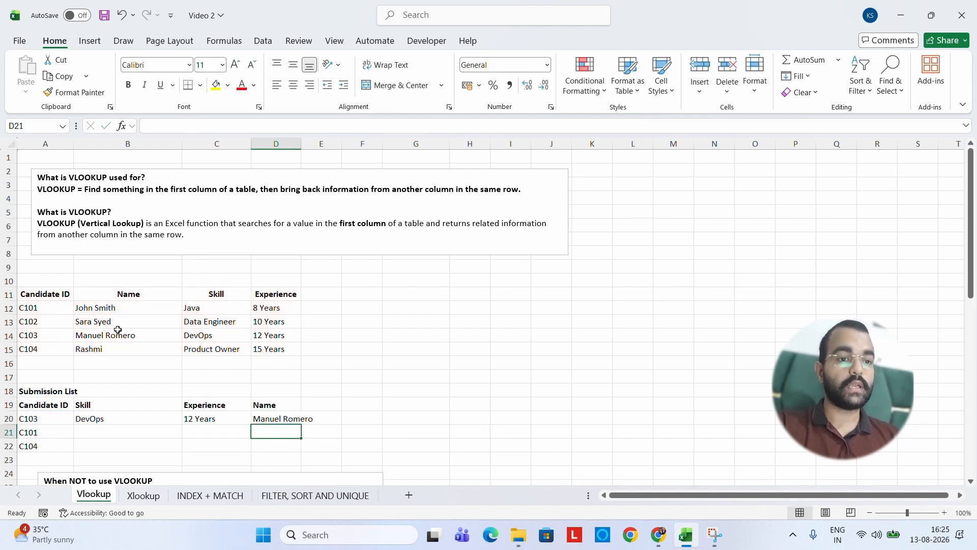
# Review the completed row 20 and the empty Submission List rows 21 and 22, and read the "When NOT to use VLOOKUP" note.
pyautogui.click(5, 419)
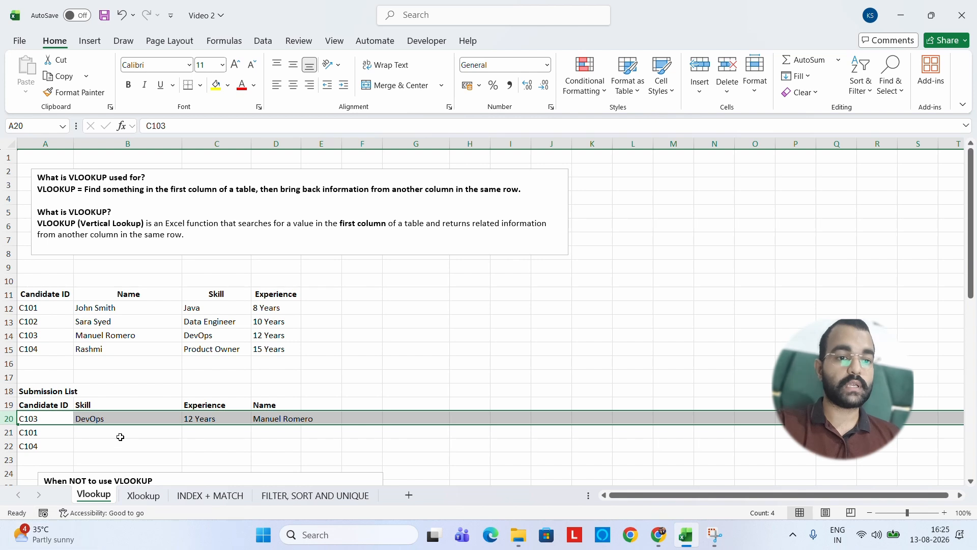
pyautogui.moveTo(38, 432); pyautogui.dragTo(274, 444)
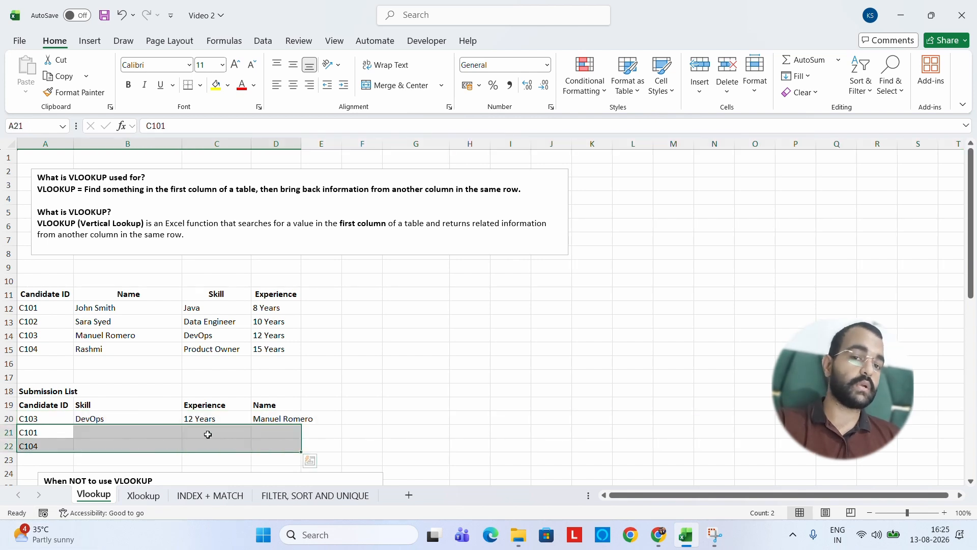
pyautogui.click(128, 429)
pyautogui.press('Down')
pyautogui.press('Down')
pyautogui.press('Down')
pyautogui.press('Down')
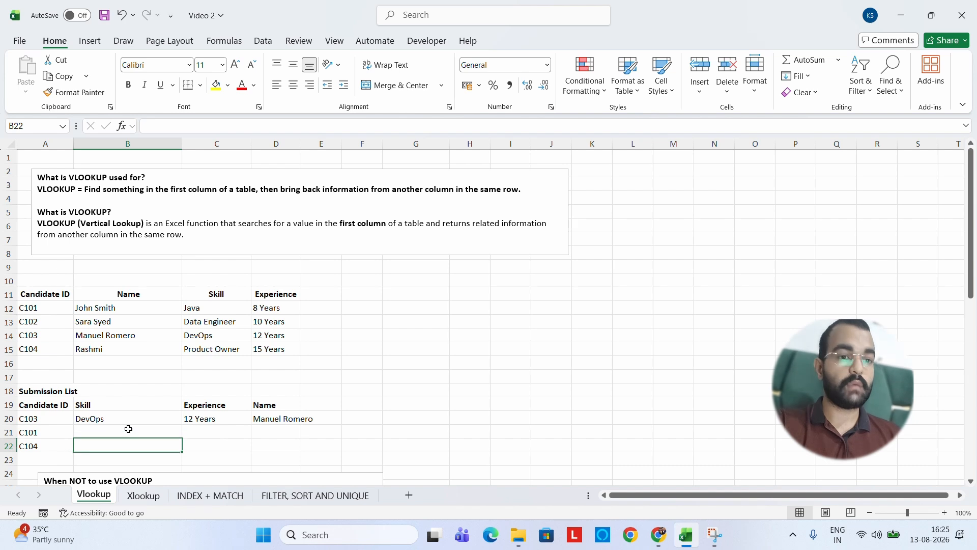
pyautogui.press('Down')
pyautogui.press('Down')
pyautogui.press('Down')
pyautogui.press('Down')
pyautogui.press('Down')
pyautogui.press('Down')
pyautogui.press('Down')
pyautogui.press('Down')
pyautogui.press('Down')
pyautogui.press('Down')
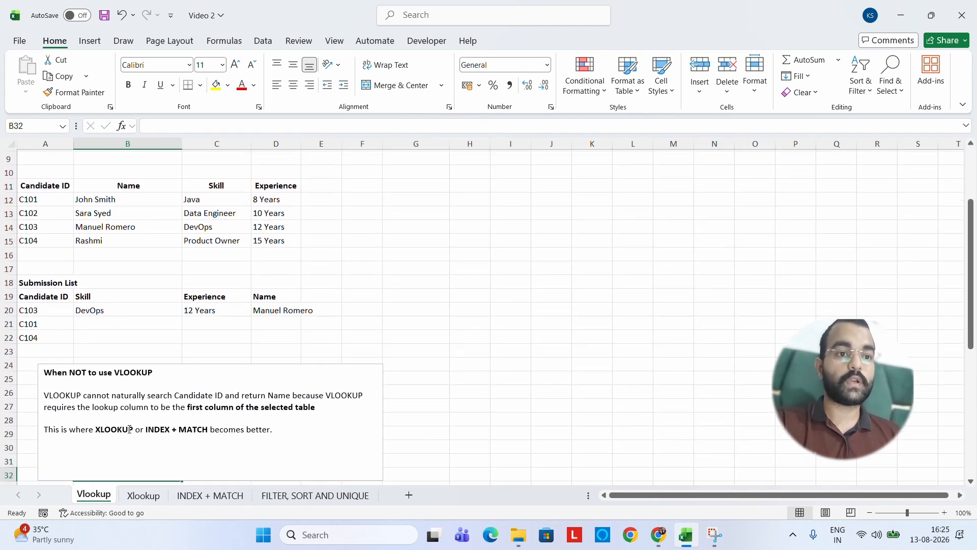
pyautogui.press('Down')
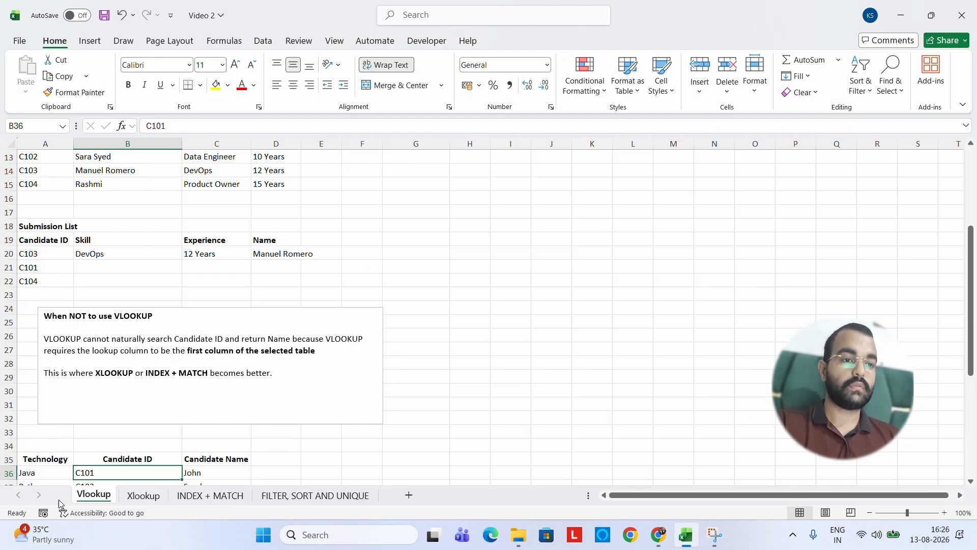
# Examine the Technology, Candidate ID and Candidate Name table below the note against its first-column requirement.
pyautogui.click(223, 413)
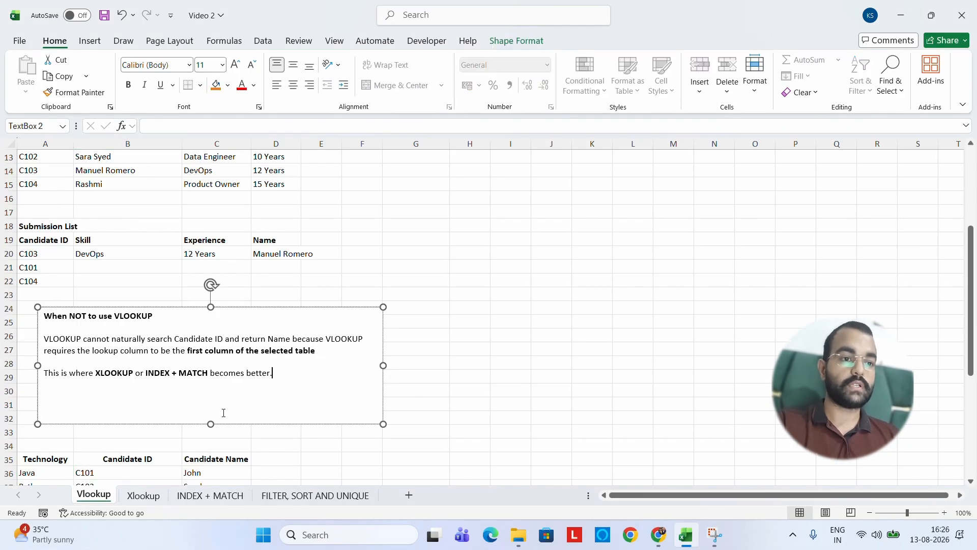
pyautogui.click(237, 429)
pyautogui.press('Down')
pyautogui.press('Down')
pyautogui.press('Down')
pyautogui.press('Down')
pyautogui.press('Down')
pyautogui.press('Down')
pyautogui.press('Down')
pyautogui.press('Down')
pyautogui.press('Down')
pyautogui.press('Down')
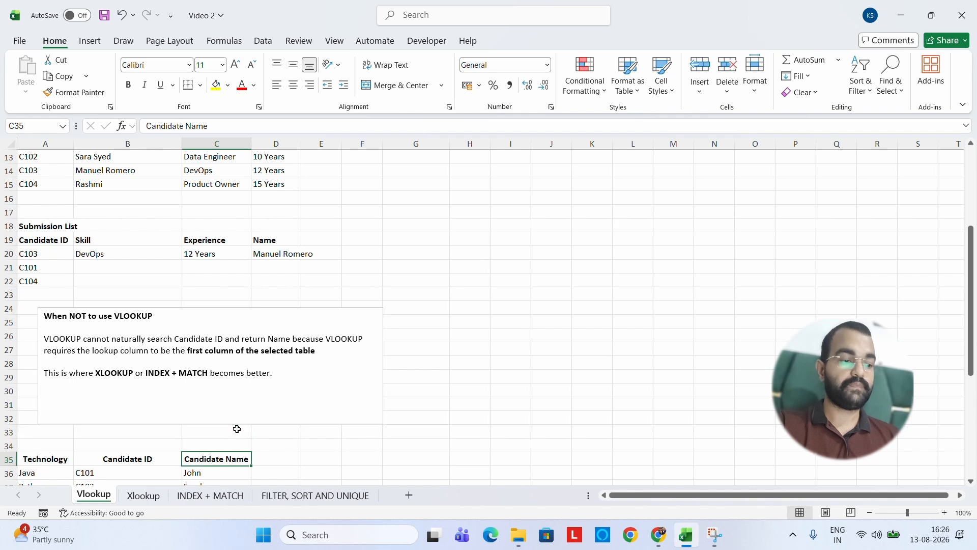
pyautogui.press('Down')
pyautogui.press('Down')
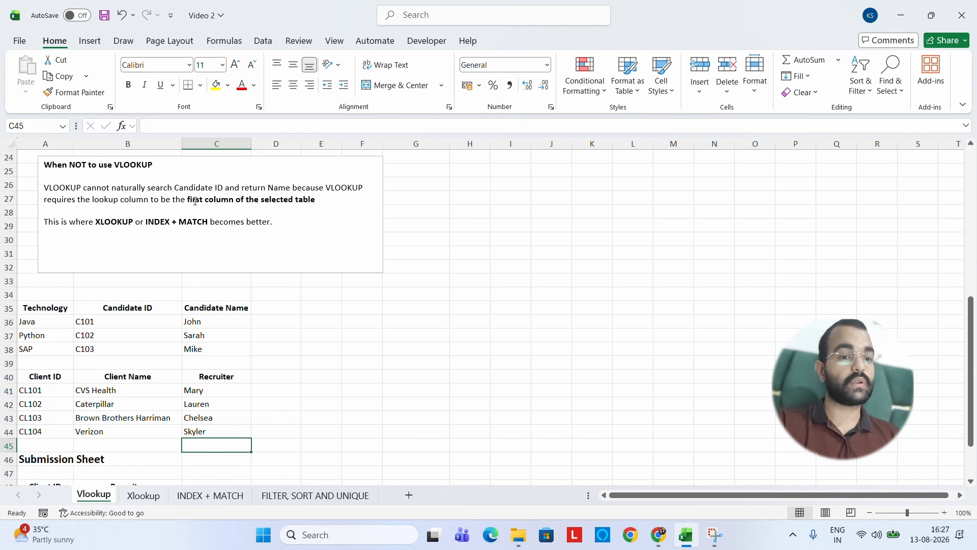
# Copy candidate ID C103 from B38 into B41, under the second Candidate ID header in row 40.
pyautogui.click(137, 331)
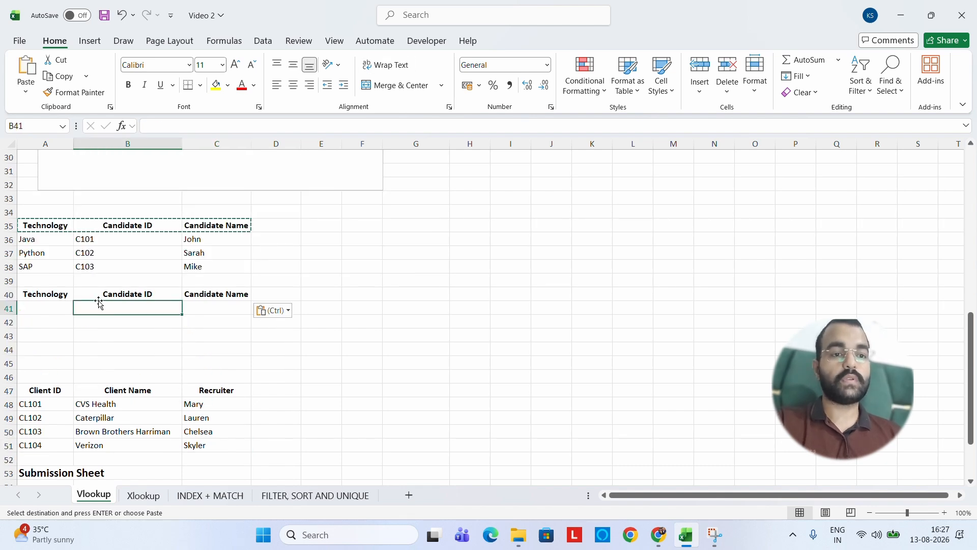
pyautogui.click(109, 265)
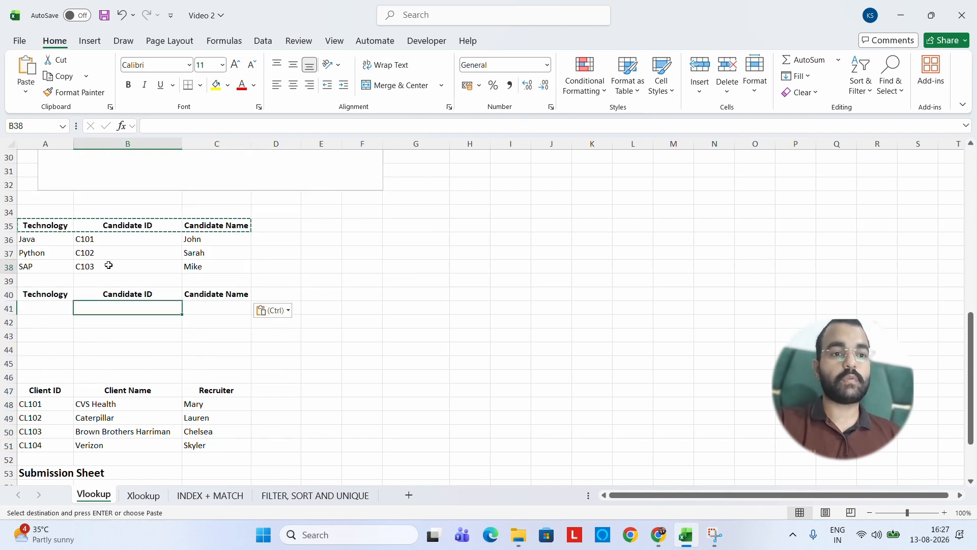
pyautogui.hotkey('ctrl', 'c')
pyautogui.click(97, 305)
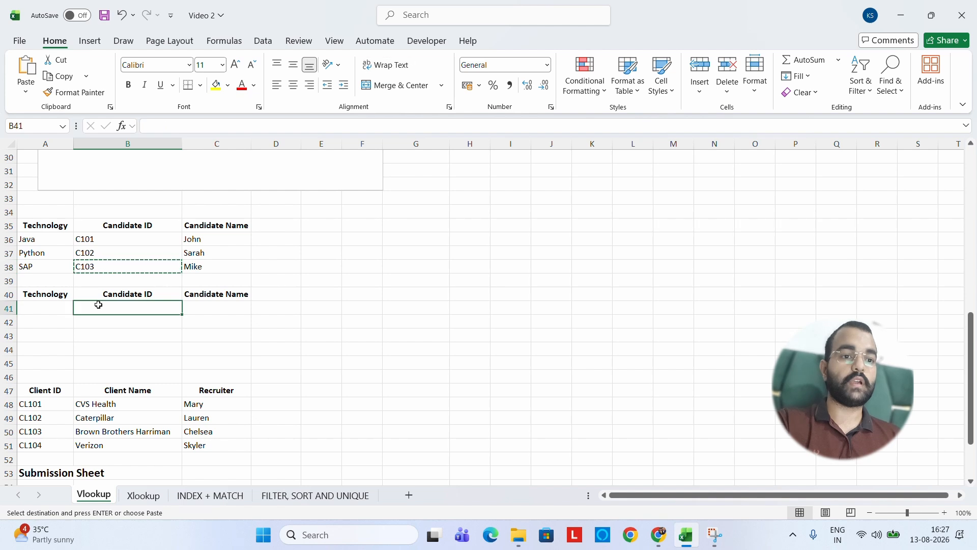
pyautogui.hotkey('ctrl', 'v')
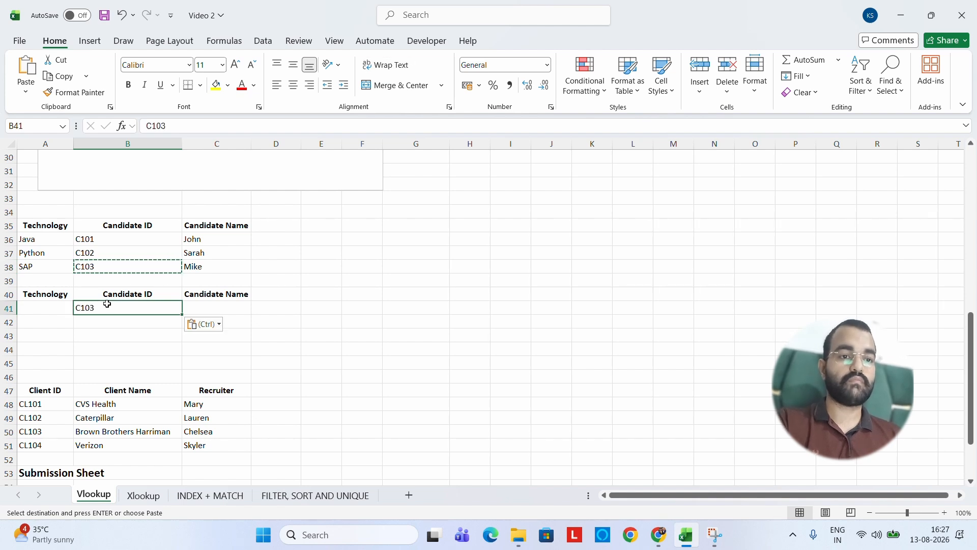
# Try a VLOOKUP in Candidate Name cell C41 with B41 as the lookup value, A35:C38 as the table array and column index 3.
pyautogui.click(193, 307)
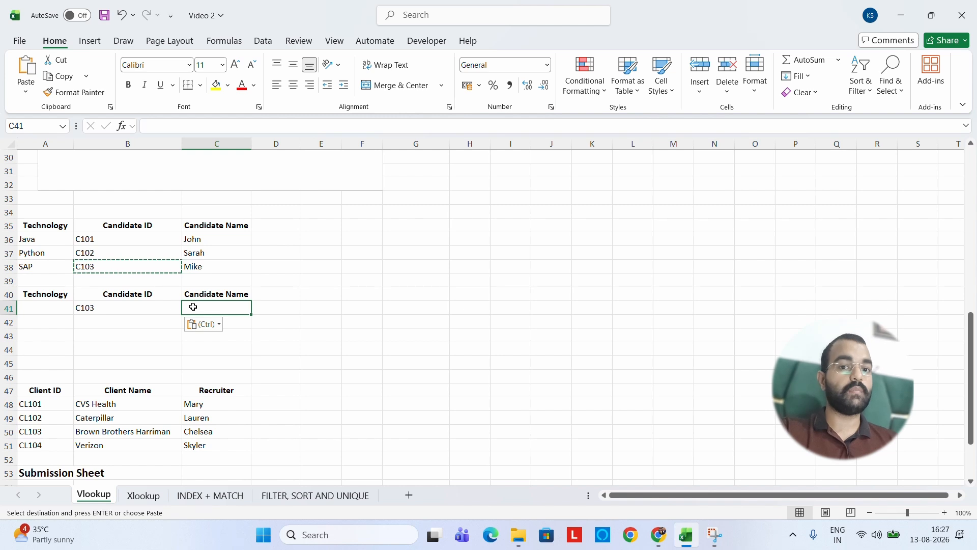
pyautogui.doubleClick(193, 307)
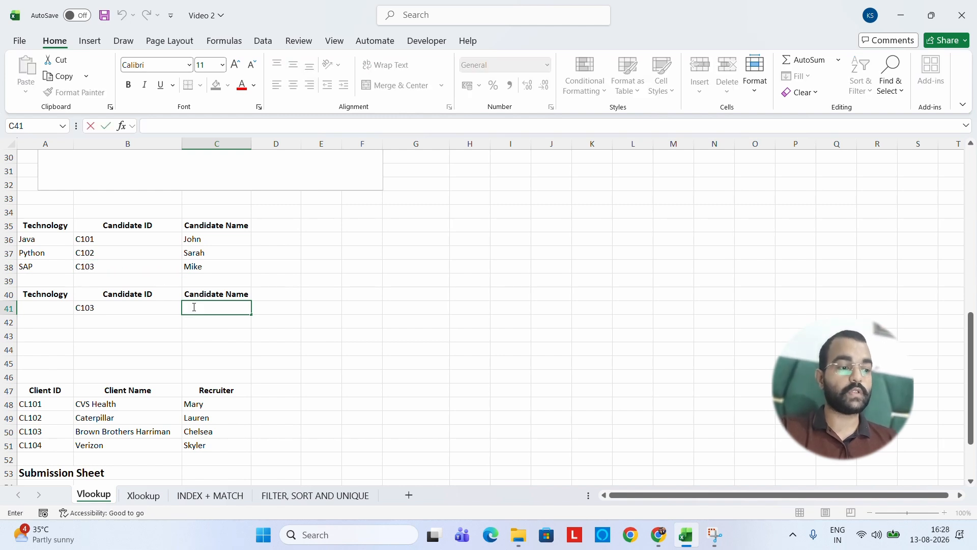
pyautogui.write('=vlook')
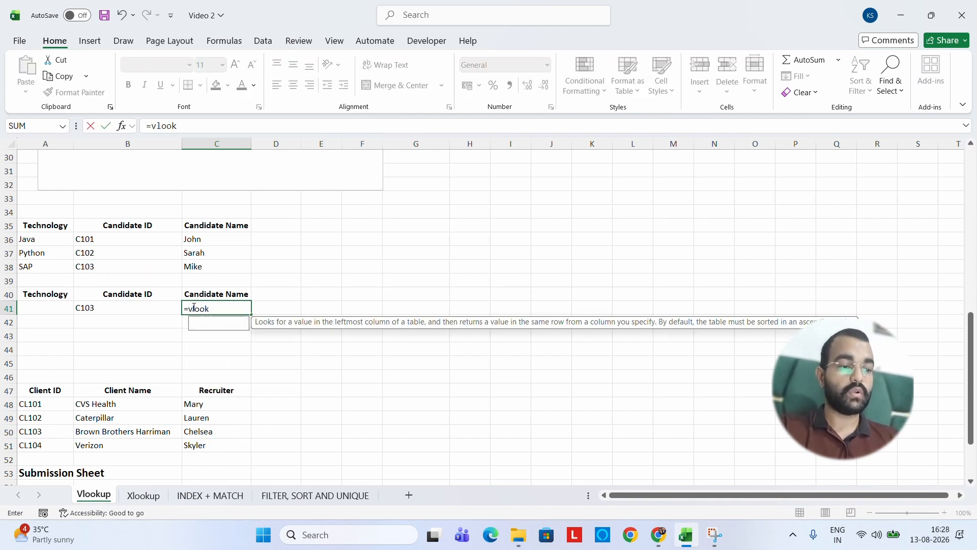
pyautogui.write('up')
pyautogui.press('Tab')
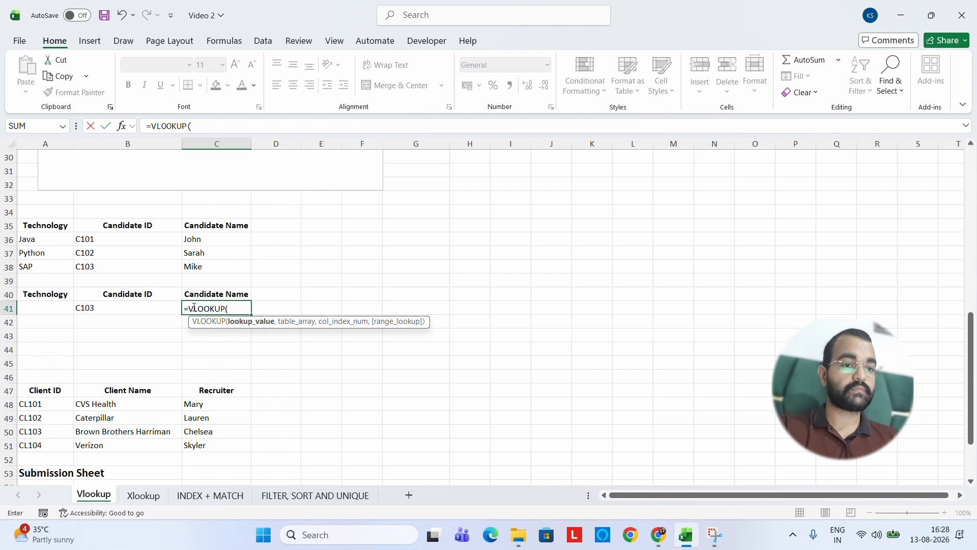
pyautogui.click(112, 309)
pyautogui.write(',')
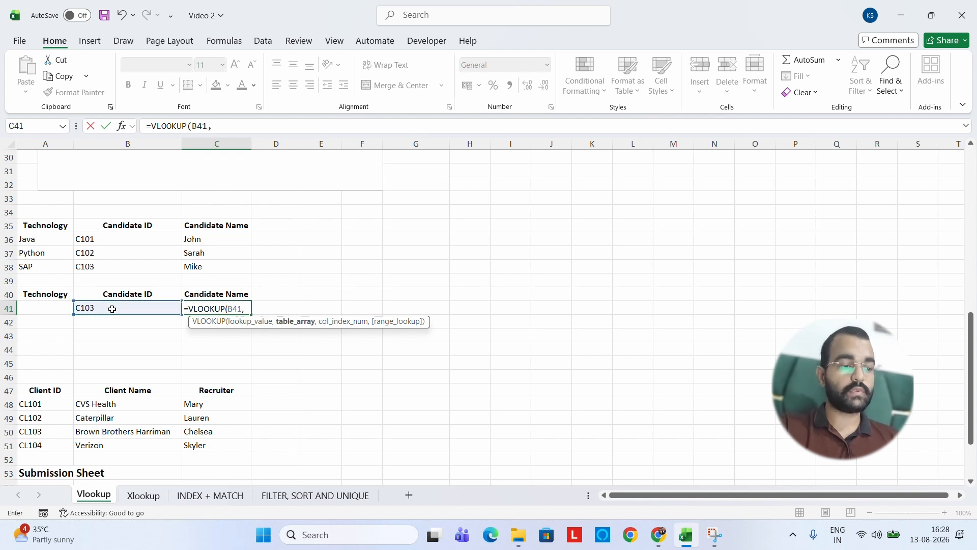
pyautogui.moveTo(36, 223); pyautogui.dragTo(201, 263)
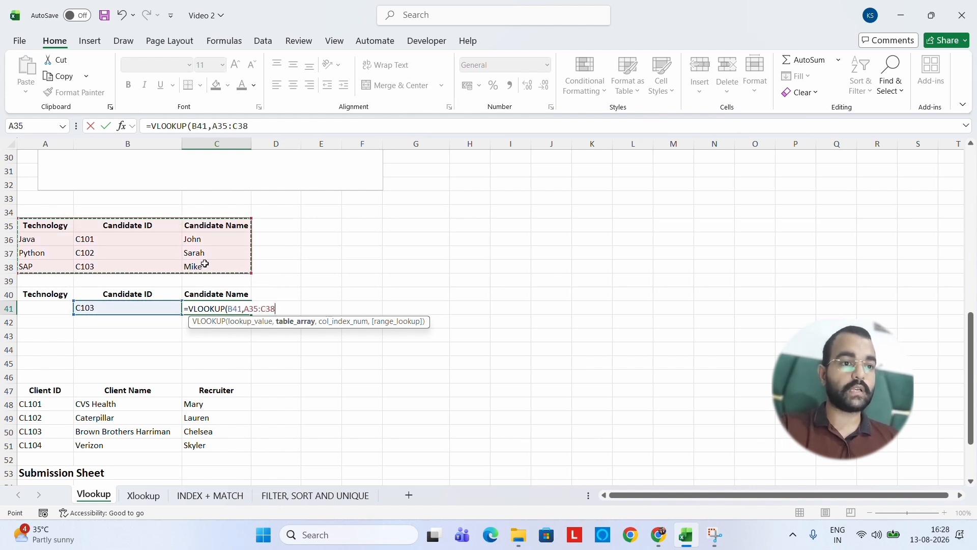
pyautogui.write(',')
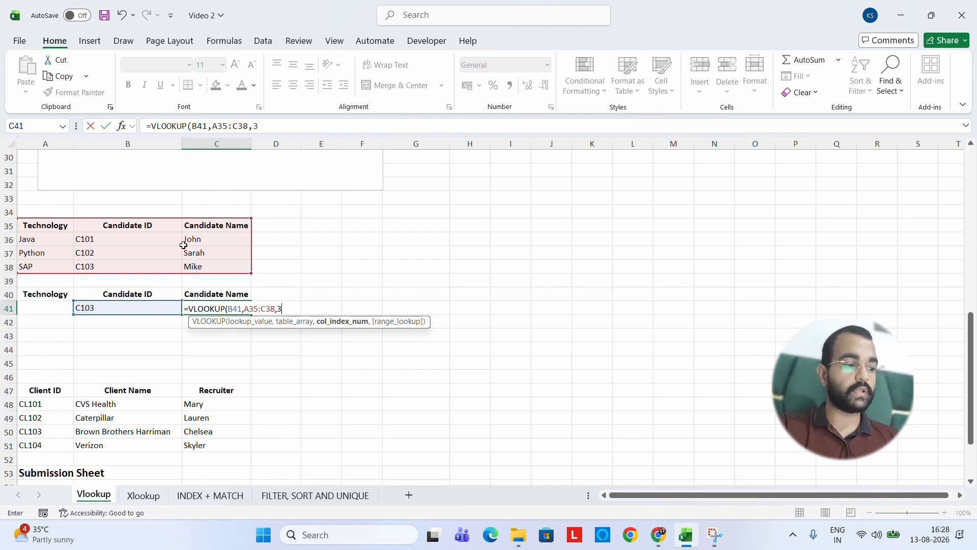
pyautogui.write('3)')
pyautogui.press('Return')
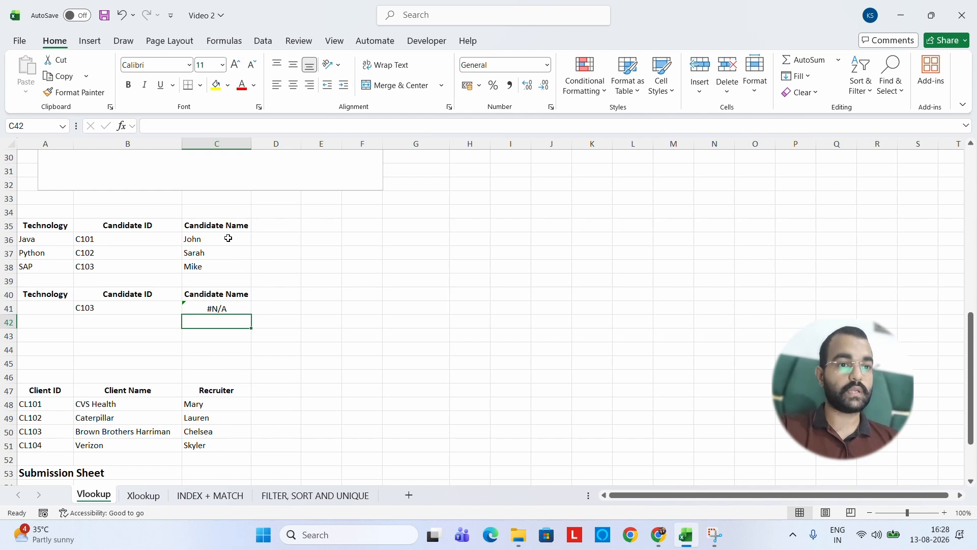
# Check the VLOOKUP in C41 against the position of the Candidate ID column B35:B38 in the table.
pyautogui.click(224, 308)
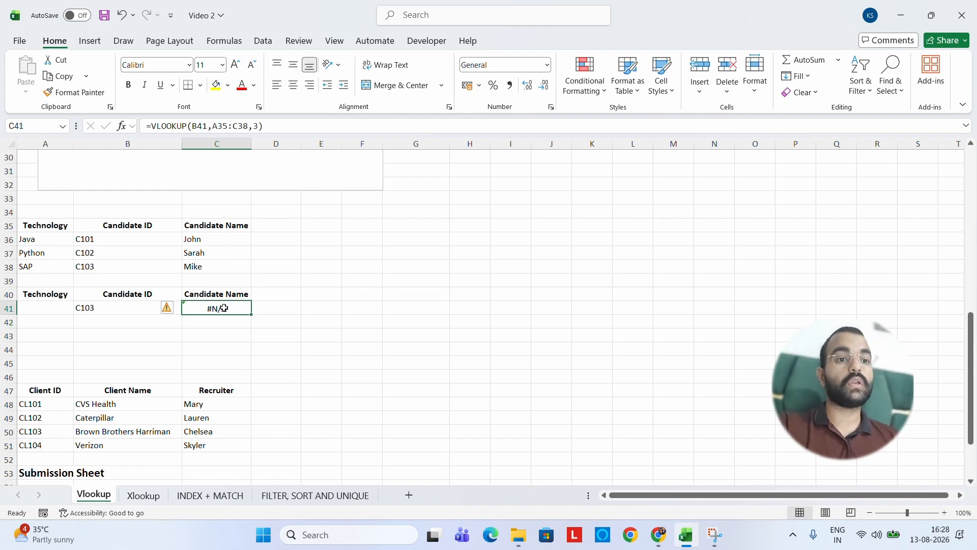
pyautogui.moveTo(127, 225); pyautogui.dragTo(118, 265)
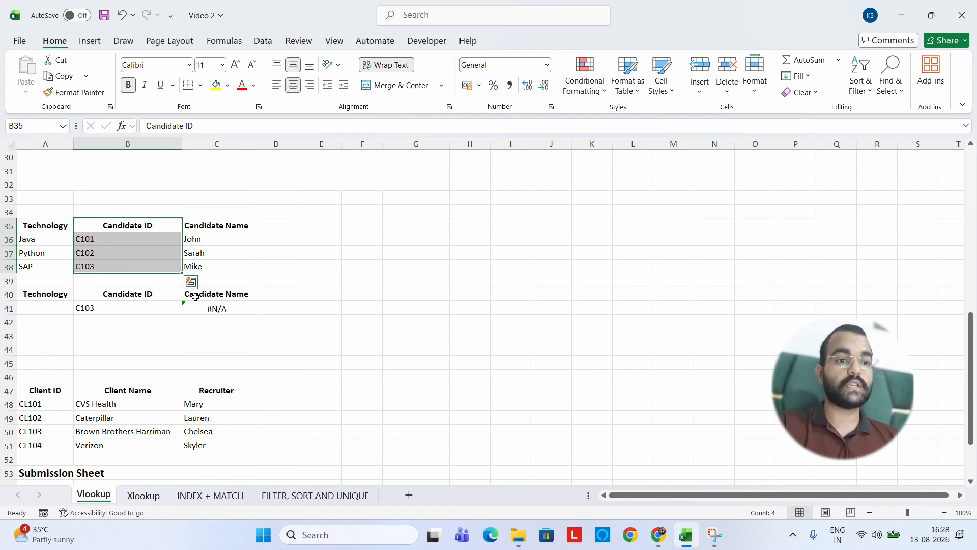
pyautogui.click(246, 306)
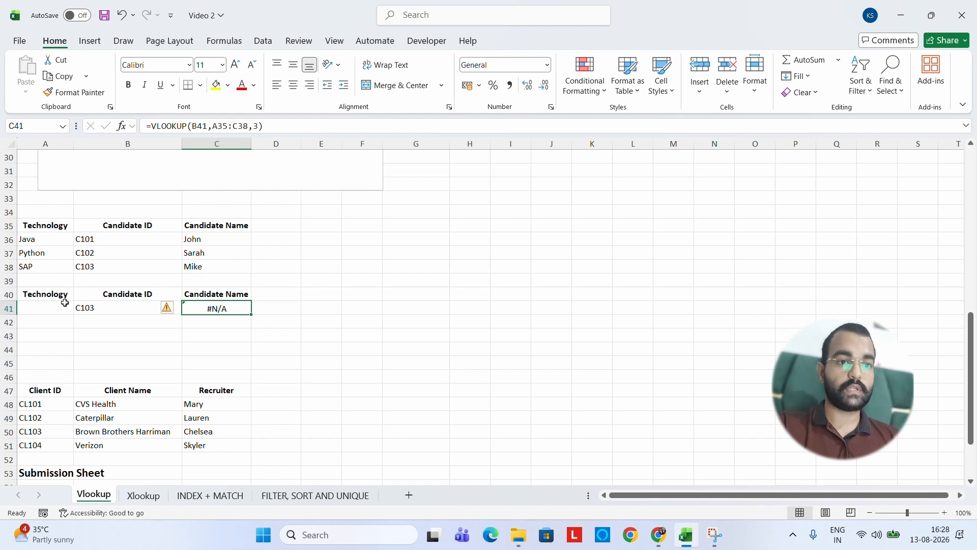
# Undo the recent edits, from the C41 formula and the added lookup rows back through the VLOOKUP in Name cell D20.
pyautogui.hotkey('ctrl', 'z')
pyautogui.hotkey('ctrl', 'z')
pyautogui.hotkey('ctrl', 'z')
pyautogui.hotkey('ctrl', 'z')
pyautogui.hotkey('ctrl', 'z')
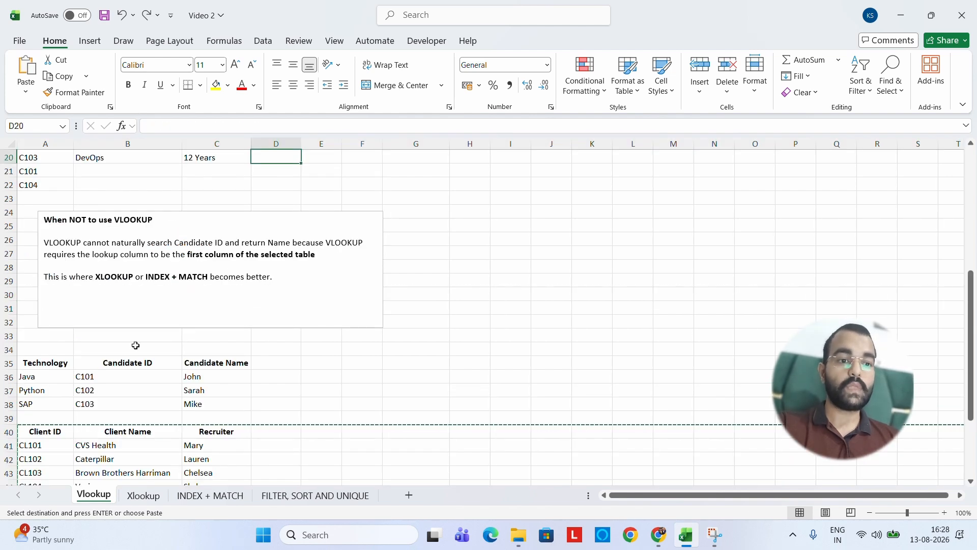
# Review the Vlookup sheet's explanation, candidate table and Submission List, and examine the Candidate ID column A11:A15.
pyautogui.click(246, 374)
pyautogui.press('Up')
pyautogui.press('Up')
pyautogui.press('Up')
pyautogui.press('Up')
pyautogui.press('Up')
pyautogui.press('Up')
pyautogui.press('Up')
pyautogui.press('Up')
pyautogui.press('Up')
pyautogui.press('Up')
pyautogui.press('Up')
pyautogui.press('Up')
pyautogui.press('Up')
pyautogui.press('Up')
pyautogui.press('Up')
pyautogui.press('Up')
pyautogui.press('Up')
pyautogui.press('Up')
pyautogui.press('Up')
pyautogui.press('Up')
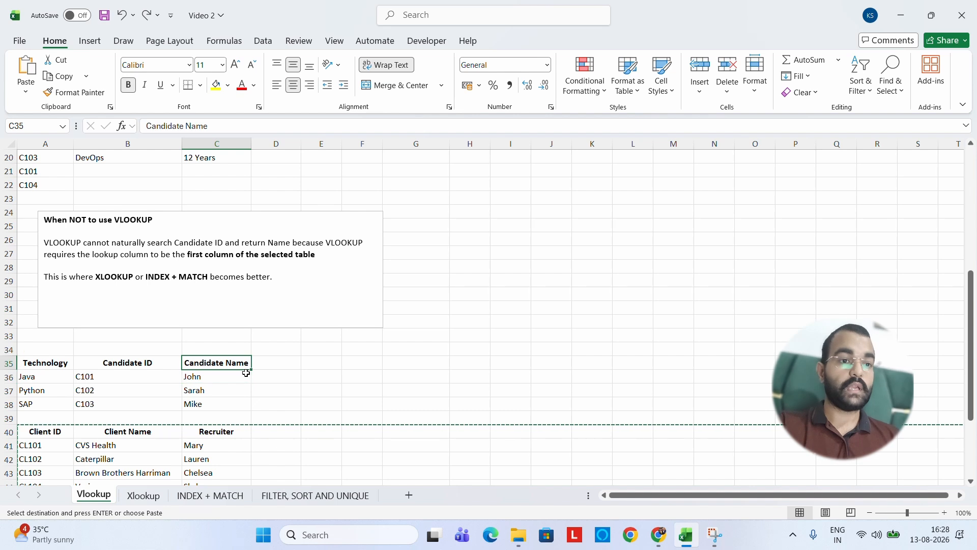
pyautogui.press('Up')
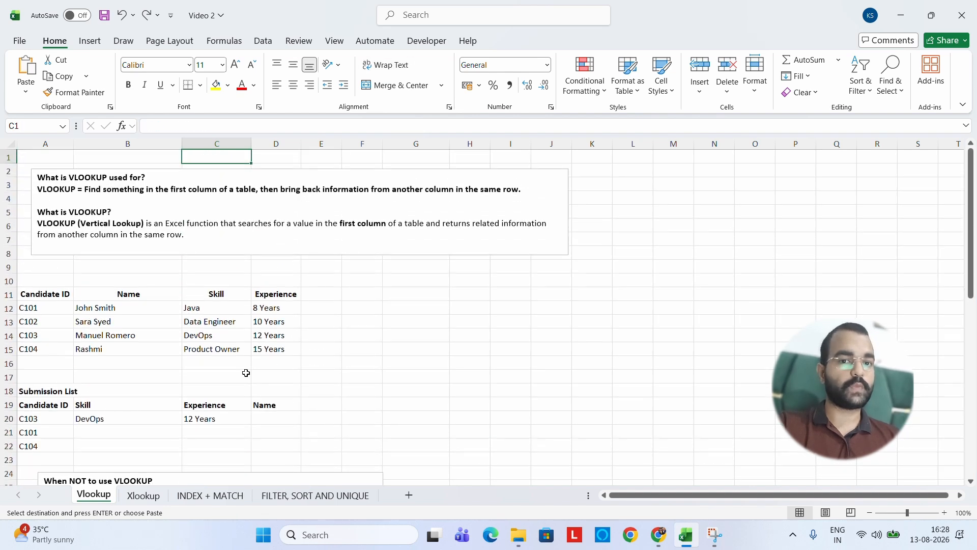
pyautogui.press('Down')
pyautogui.press('Down')
pyautogui.press('Down')
pyautogui.press('Down')
pyautogui.press('Down')
pyautogui.press('Down')
pyautogui.press('Down')
pyautogui.press('Down')
pyautogui.press('Down')
pyautogui.press('Down')
pyautogui.press('Down')
pyautogui.press('Down')
pyautogui.press('Down')
pyautogui.press('Down')
pyautogui.press('Down')
pyautogui.press('Down')
pyautogui.press('Down')
pyautogui.press('Down')
pyautogui.press('Down')
pyautogui.press('Down')
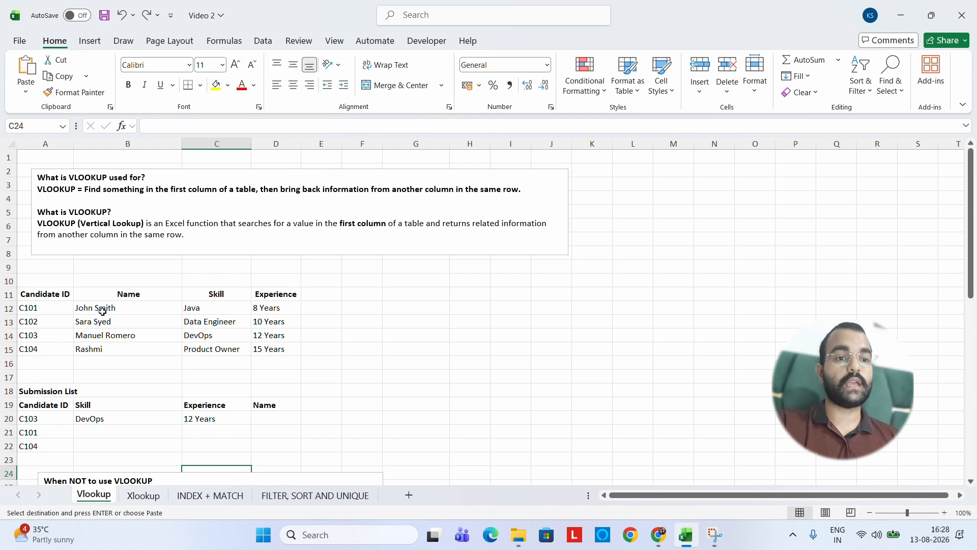
pyautogui.moveTo(38, 298); pyautogui.dragTo(39, 350)
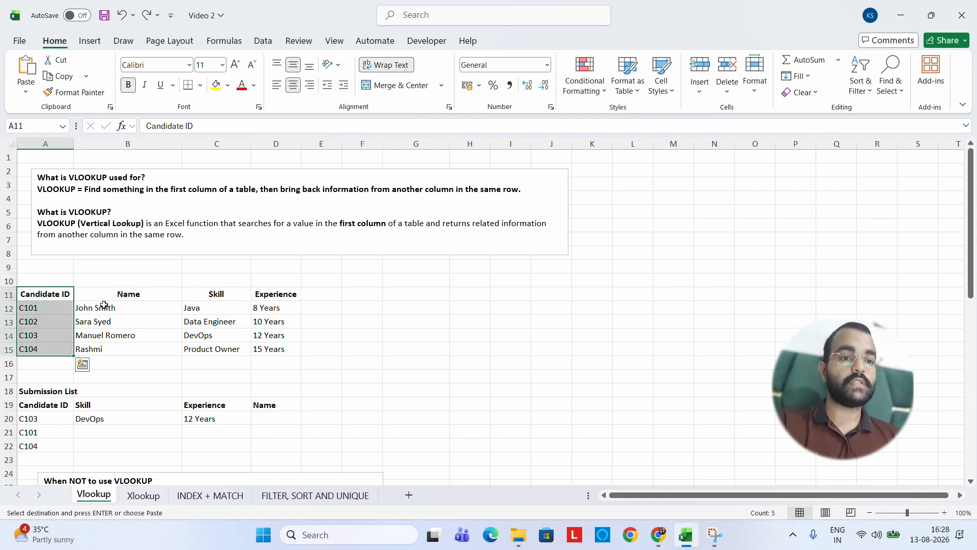
# Open the Xlookup sheet at its "What is XLOOKUP?" explanation in the first rows.
pyautogui.click(142, 501)
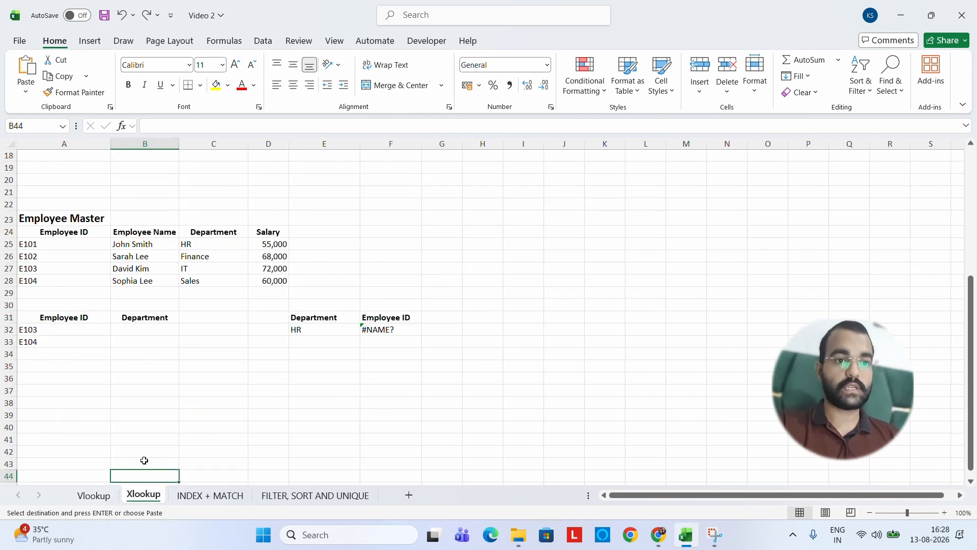
pyautogui.click(172, 289)
pyautogui.press('Up')
pyautogui.press('Up')
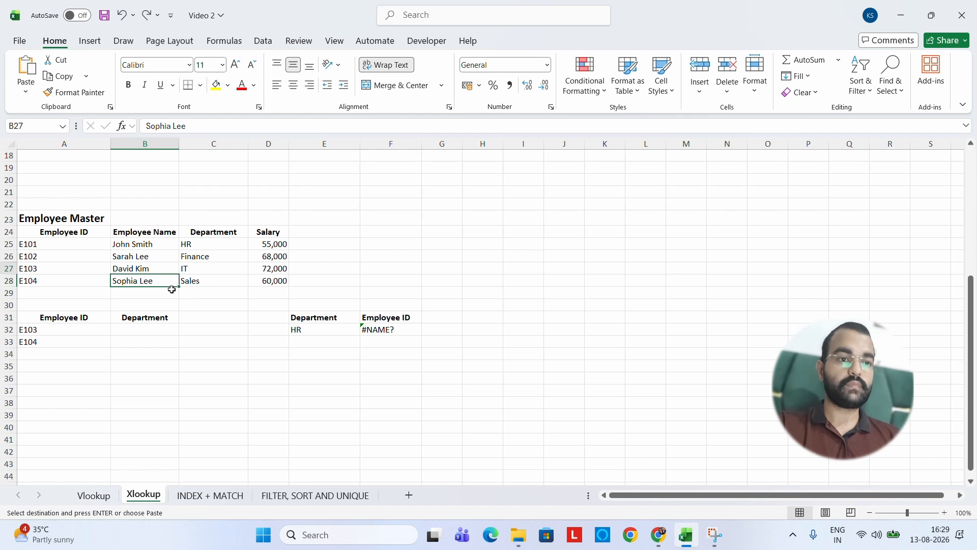
pyautogui.hotkey('ctrl', 'Up')
pyautogui.hotkey('ctrl', 'Up')
pyautogui.hotkey('ctrl', 'Up')
pyautogui.hotkey('ctrl', 'Up')
pyautogui.hotkey('ctrl', 'Up')
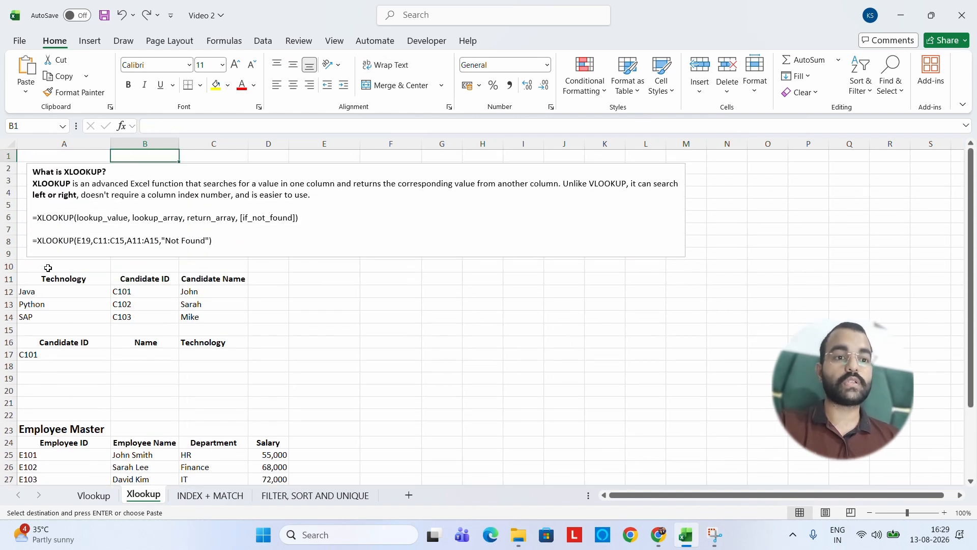
# Examine the candidate table A11:C14, the lookup cells A17 and B17, and the Candidate ID column B11:B14.
pyautogui.moveTo(44, 279); pyautogui.dragTo(217, 318)
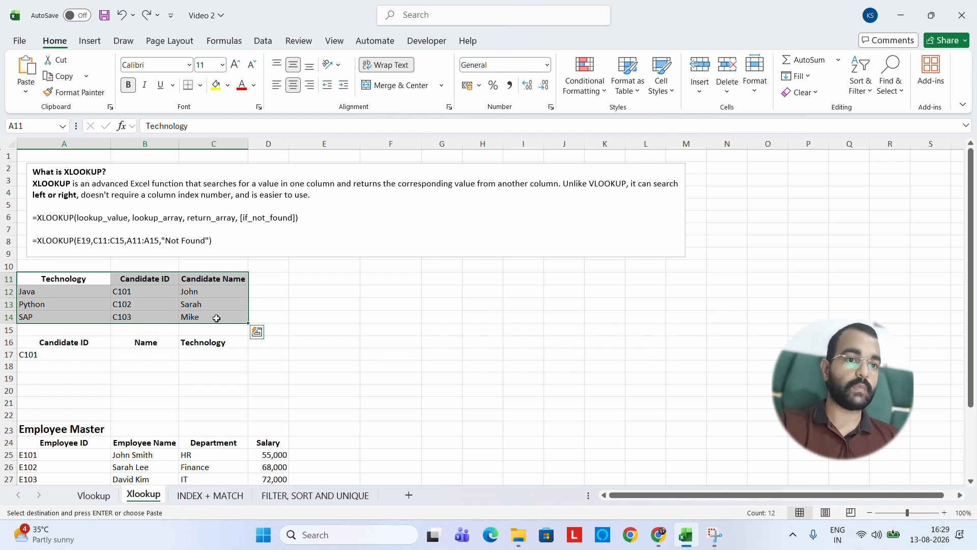
pyautogui.click(56, 355)
pyautogui.click(130, 357)
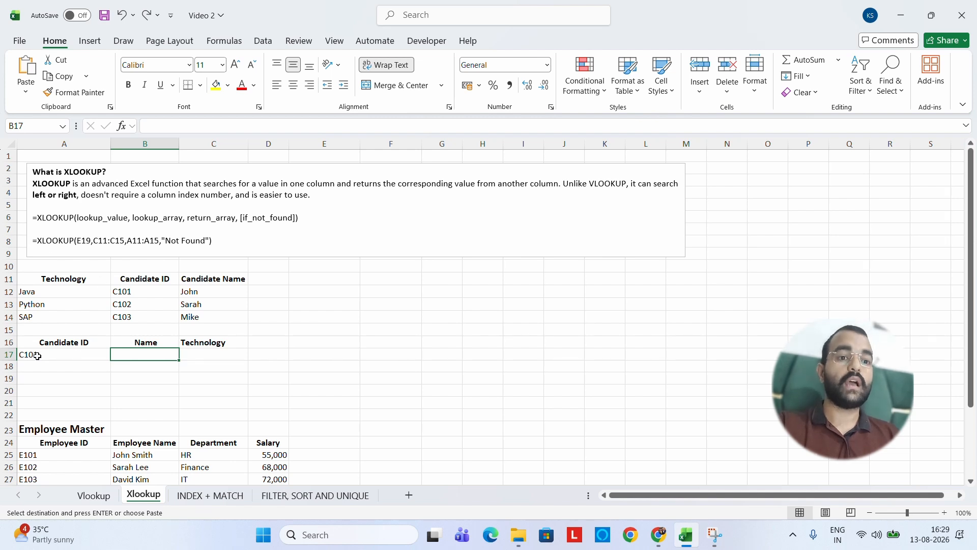
pyautogui.click(37, 356)
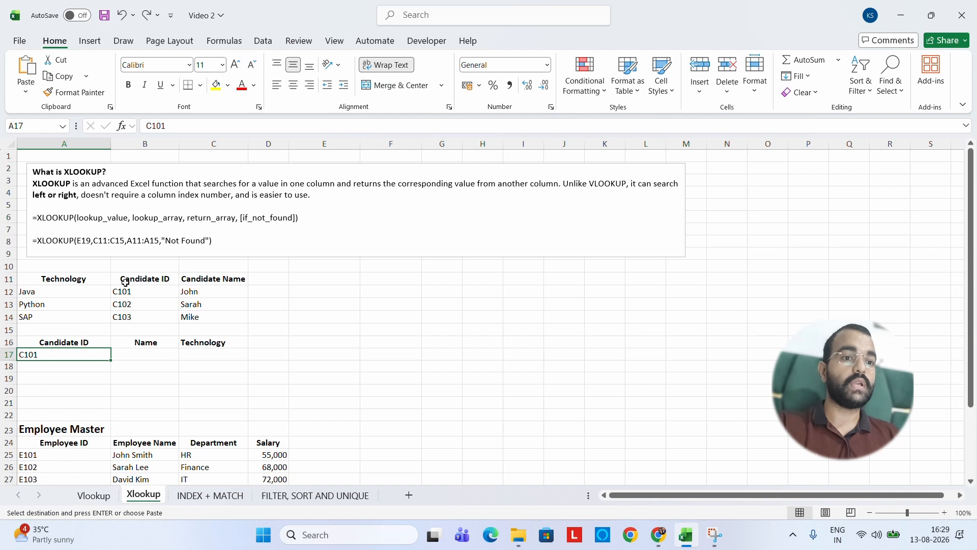
pyautogui.moveTo(125, 282); pyautogui.dragTo(136, 316)
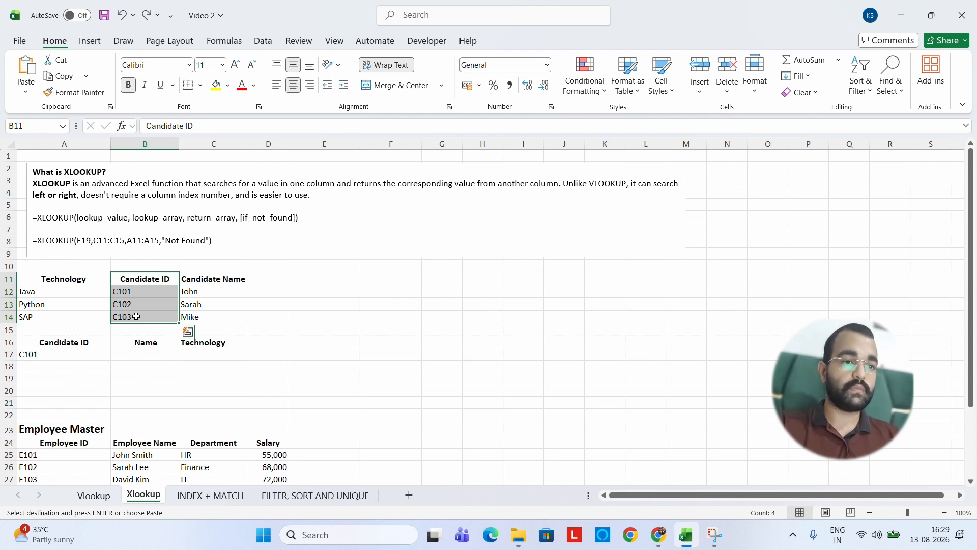
# Enter an XLOOKUP in Name cell B17 with lookup value A17, lookup array B11:B14, return array C11:C14 and "" for not found.
pyautogui.click(136, 359)
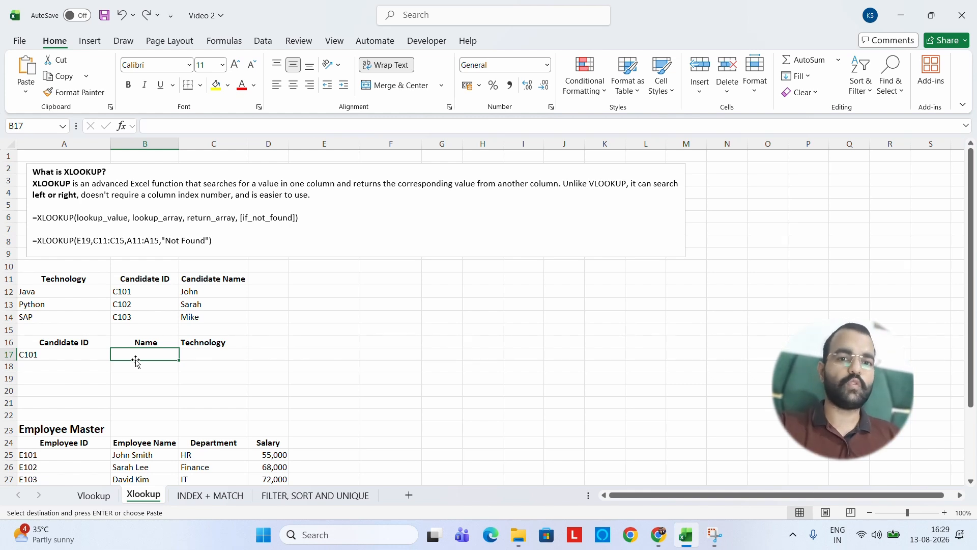
pyautogui.press('Escape')
pyautogui.write('=xlo')
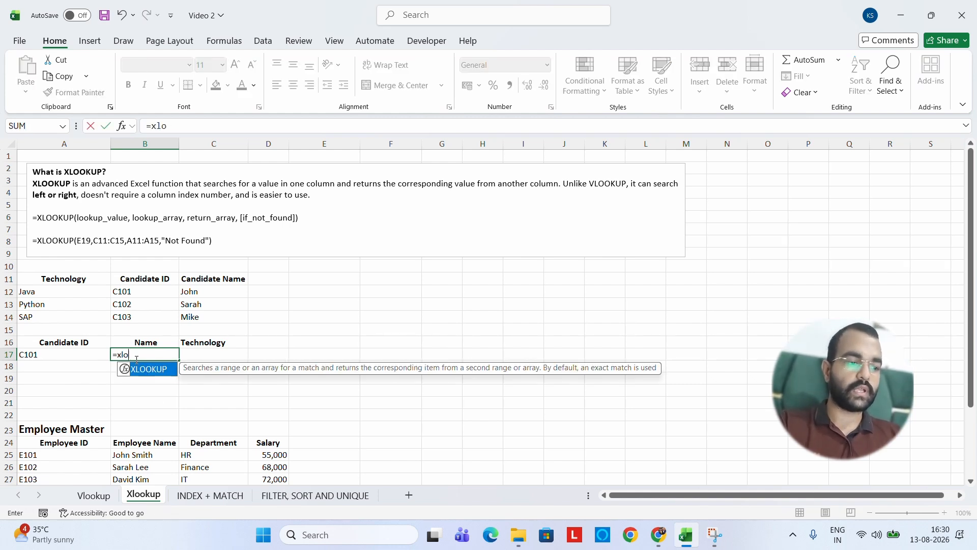
pyautogui.write('okup')
pyautogui.press('Tab')
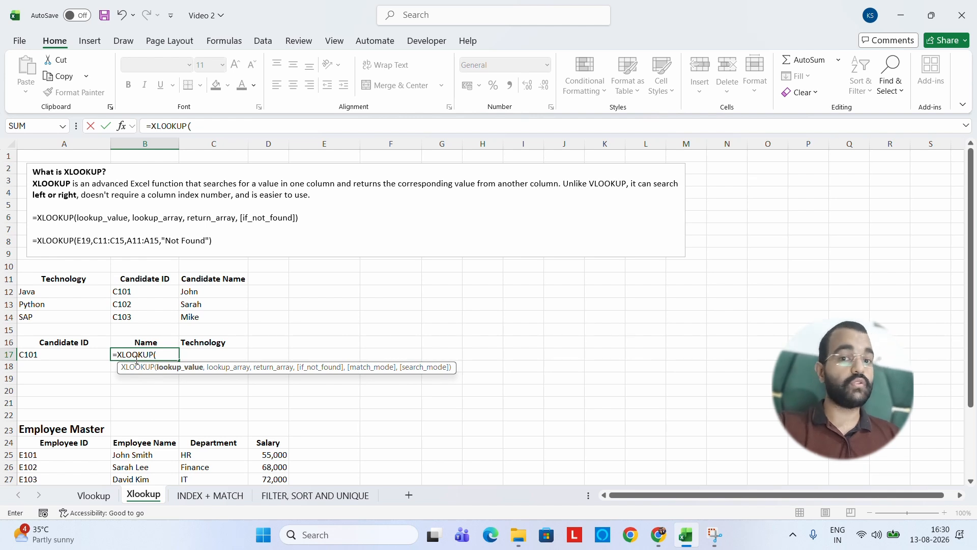
pyautogui.click(46, 354)
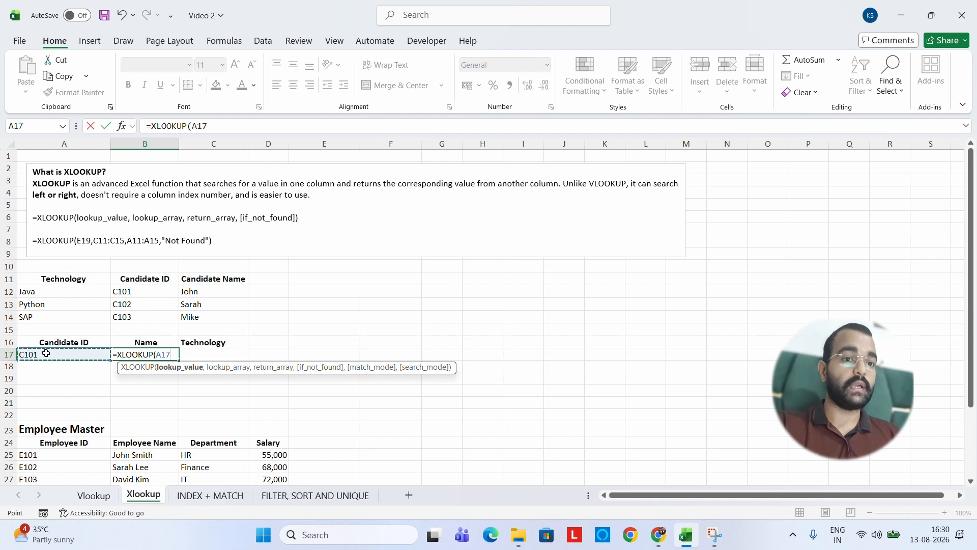
pyautogui.write(',')
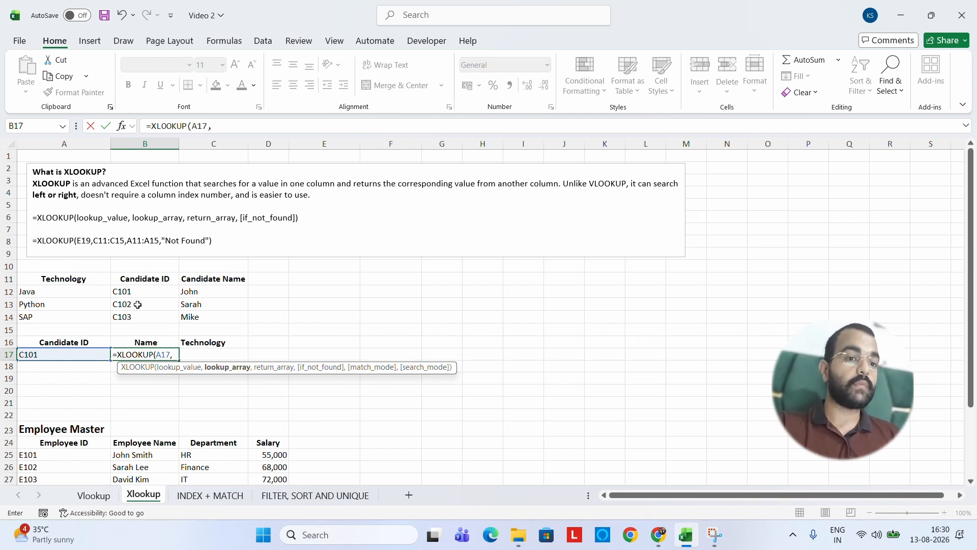
pyautogui.moveTo(144, 280); pyautogui.dragTo(142, 314)
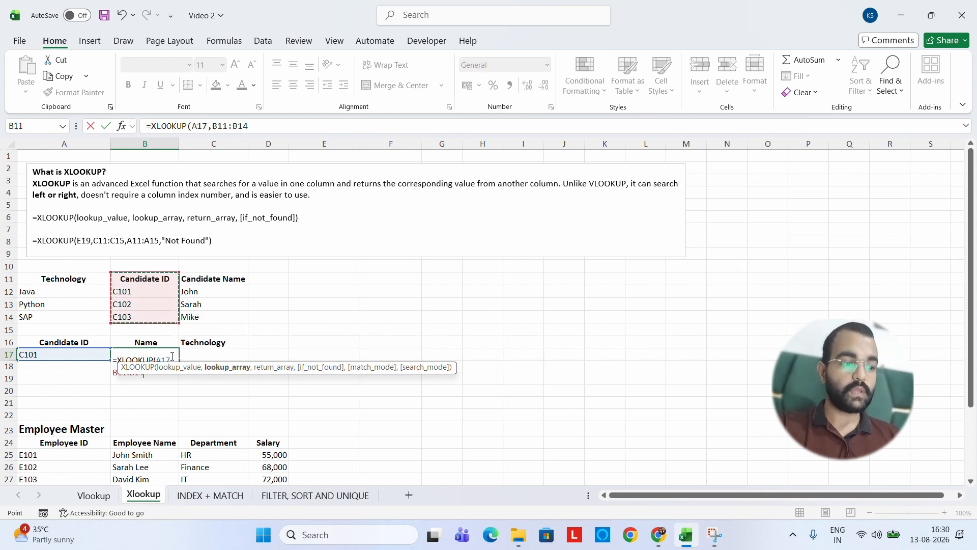
pyautogui.write(',')
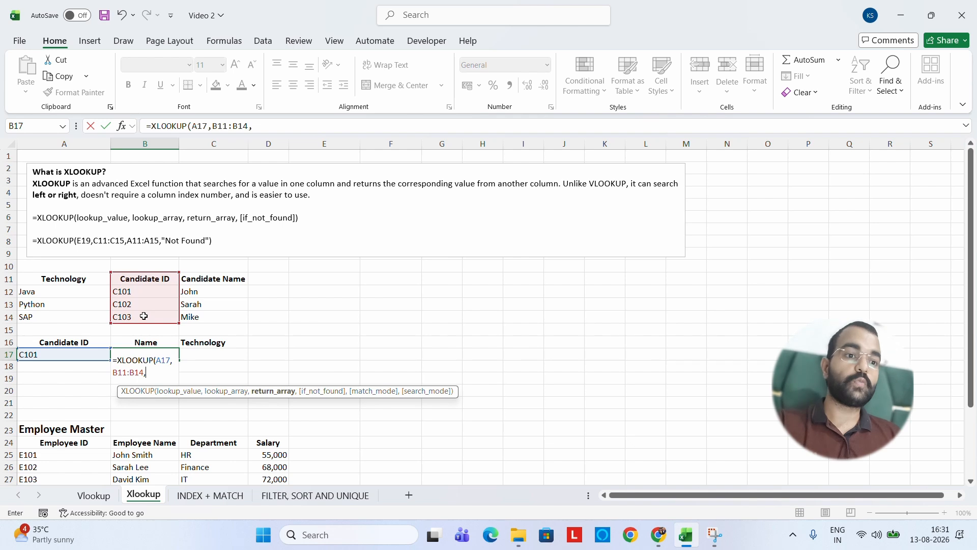
pyautogui.click(207, 277)
pyautogui.moveTo(207, 277); pyautogui.dragTo(204, 314)
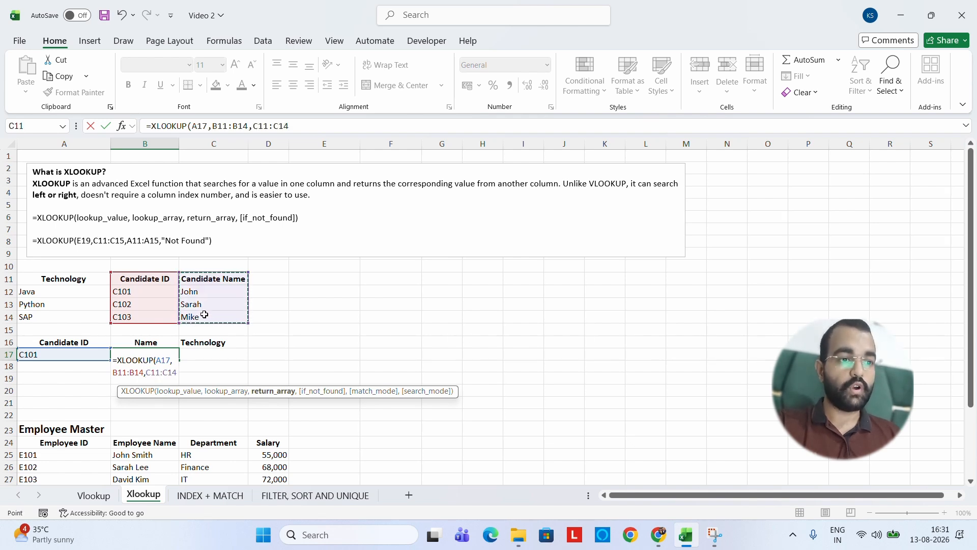
pyautogui.write(',')
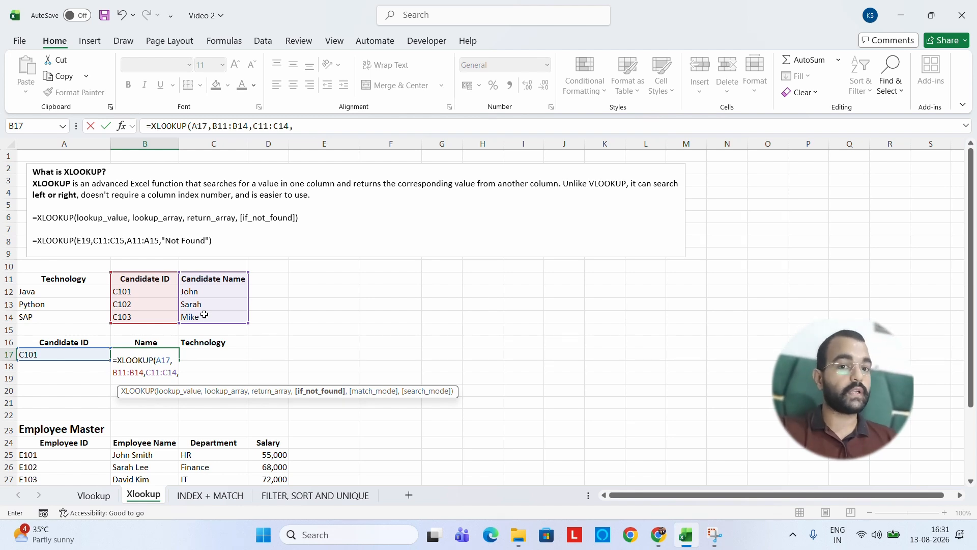
pyautogui.write('""')
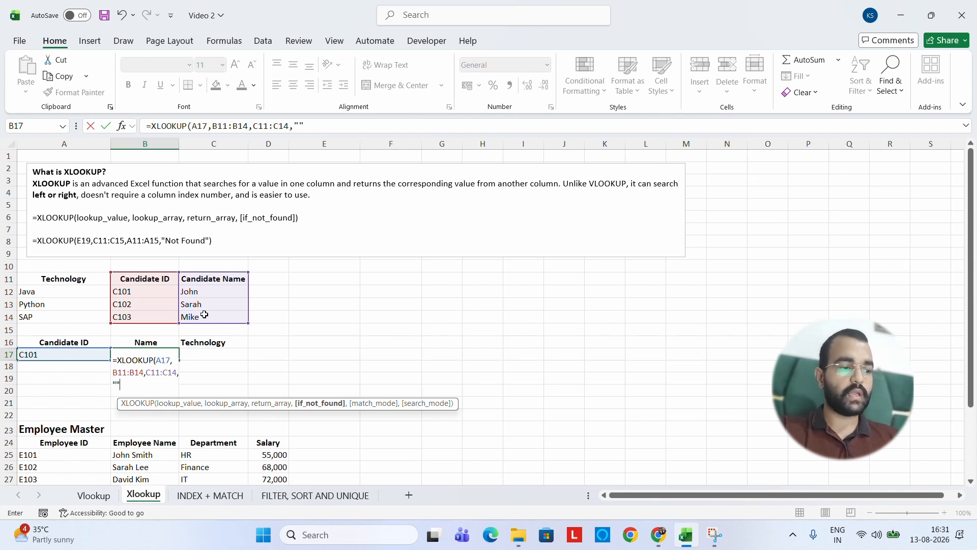
pyautogui.write(')')
pyautogui.press('Return')
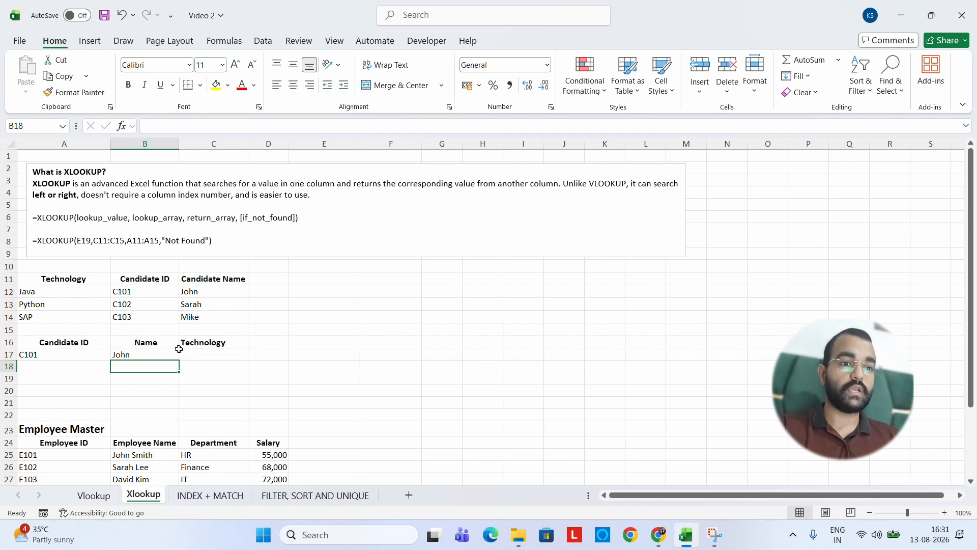
pyautogui.click(141, 356)
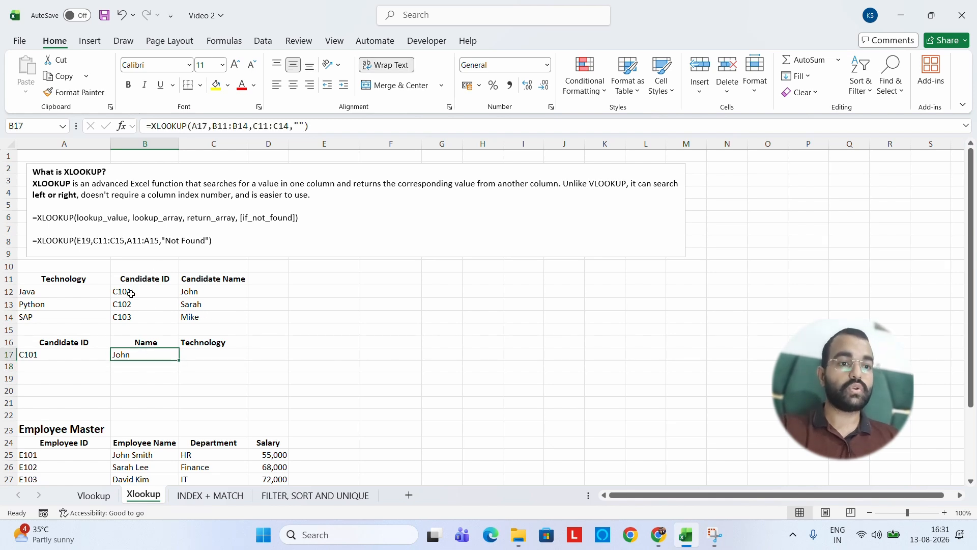
# Copy the last candidate ID from B14 into cell A19 below the lookup row.
pyautogui.moveTo(145, 291); pyautogui.dragTo(210, 291)
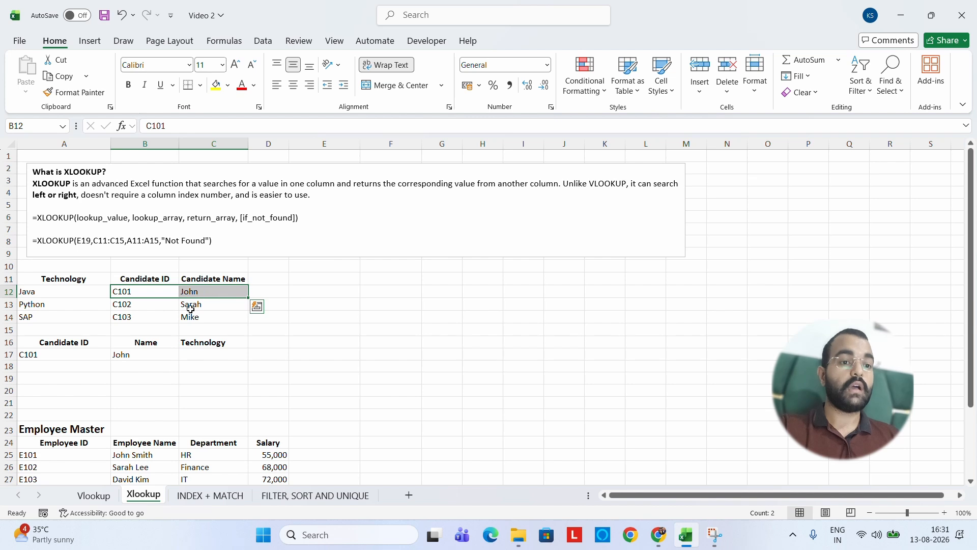
pyautogui.click(130, 354)
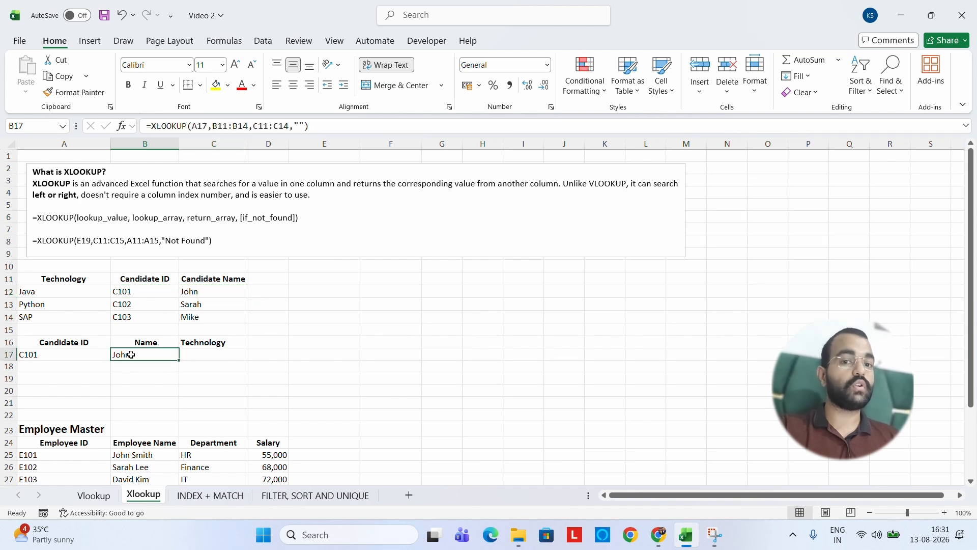
pyautogui.click(141, 316)
pyautogui.hotkey('ctrl', 'c')
pyautogui.click(66, 377)
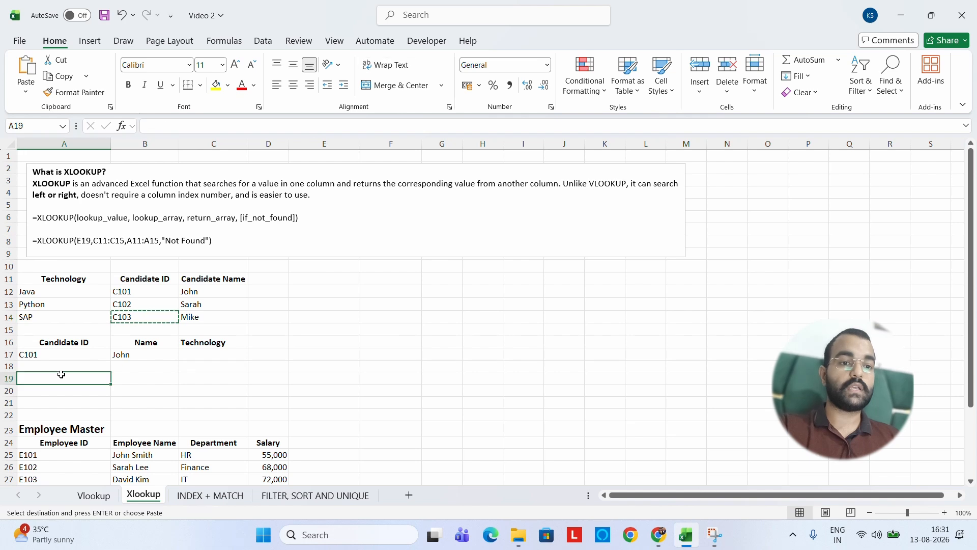
pyautogui.hotkey('ctrl', 'v')
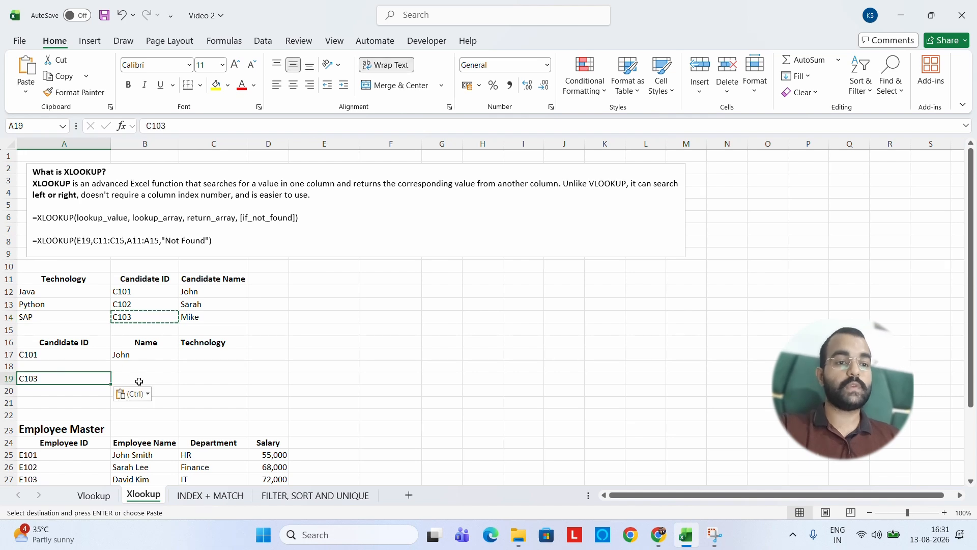
# Enter an XLOOKUP in C19 with lookup value A19, lookup array B11:B14, return array A11:A14 and "" for not found.
pyautogui.click(207, 376)
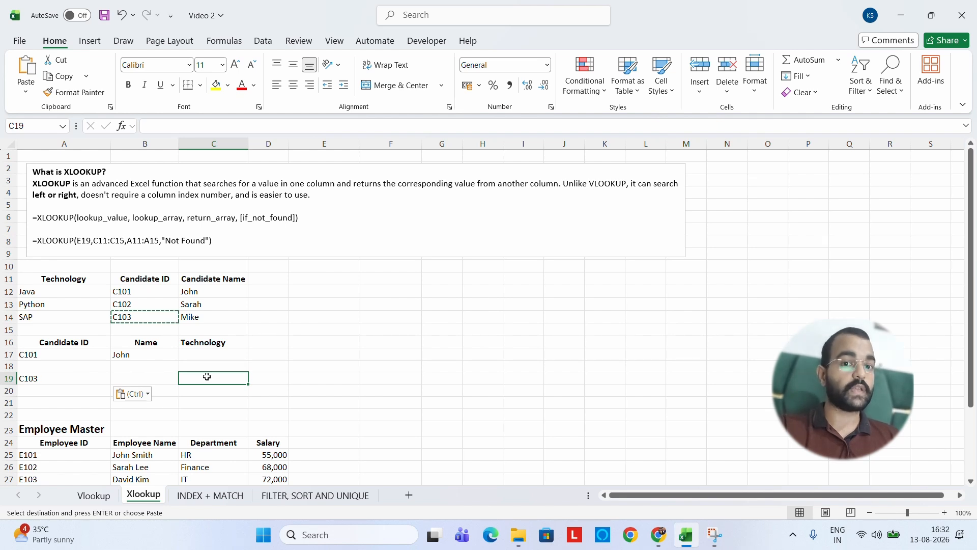
pyautogui.press('Escape')
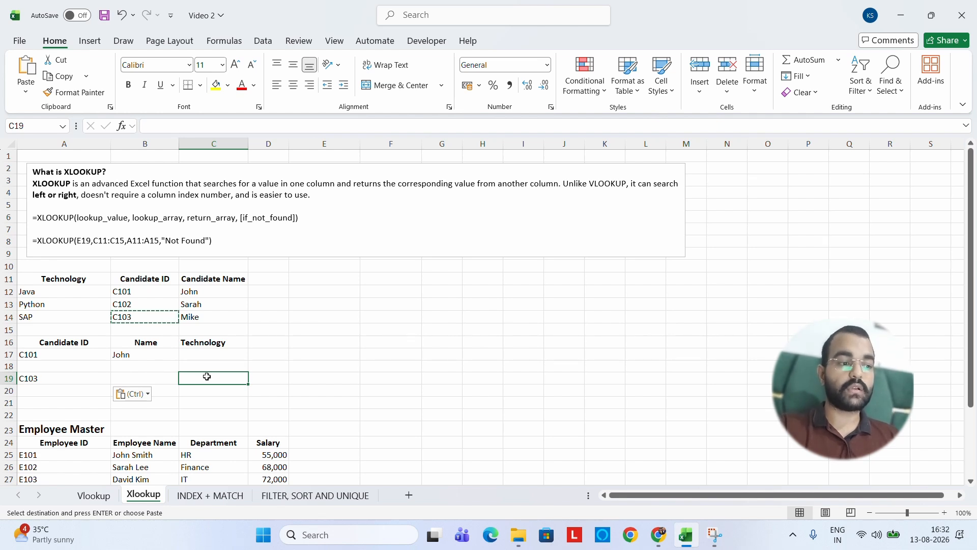
pyautogui.write('=xlook')
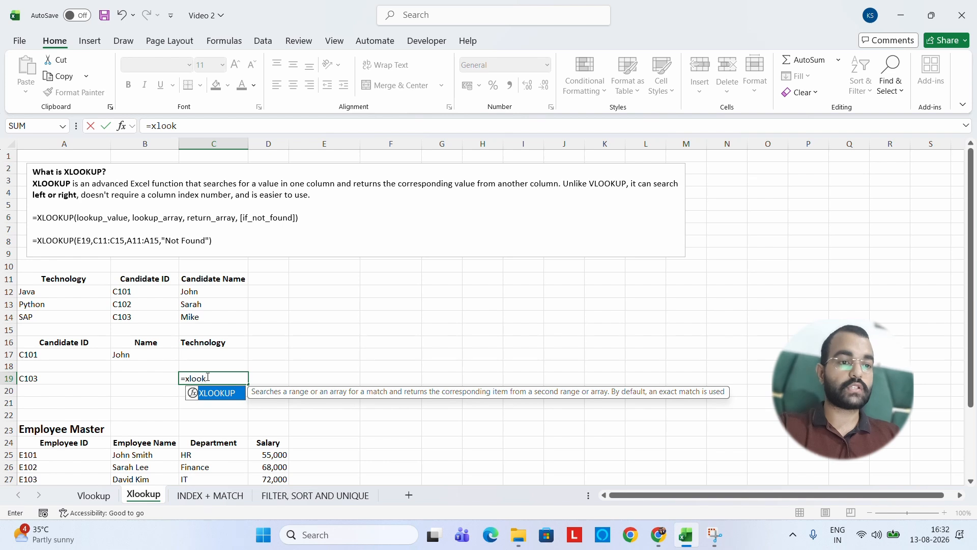
pyautogui.press('Tab')
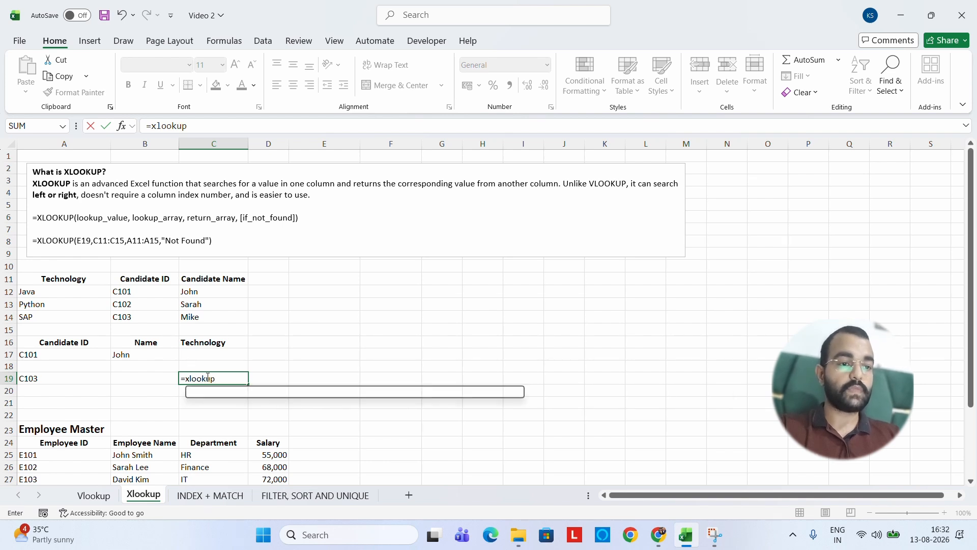
pyautogui.click(42, 376)
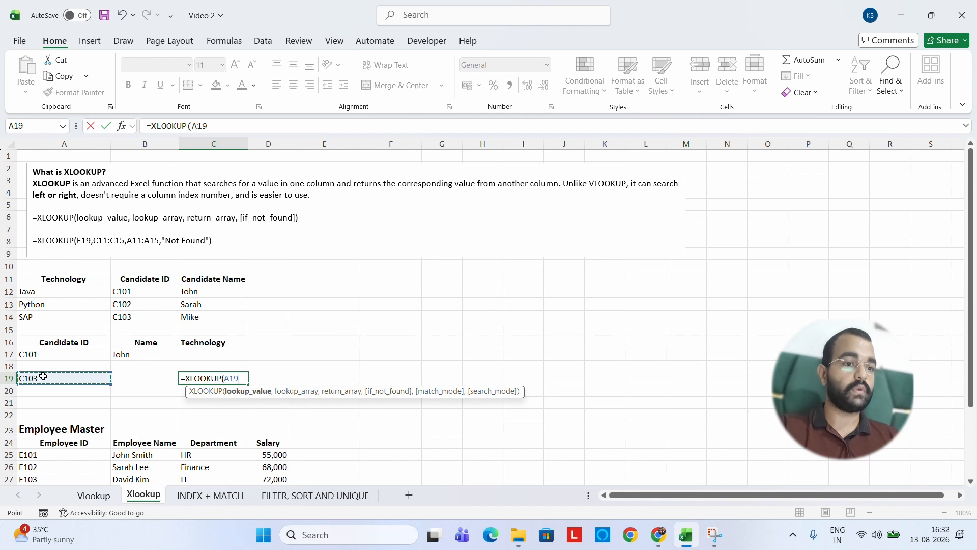
pyautogui.write(',')
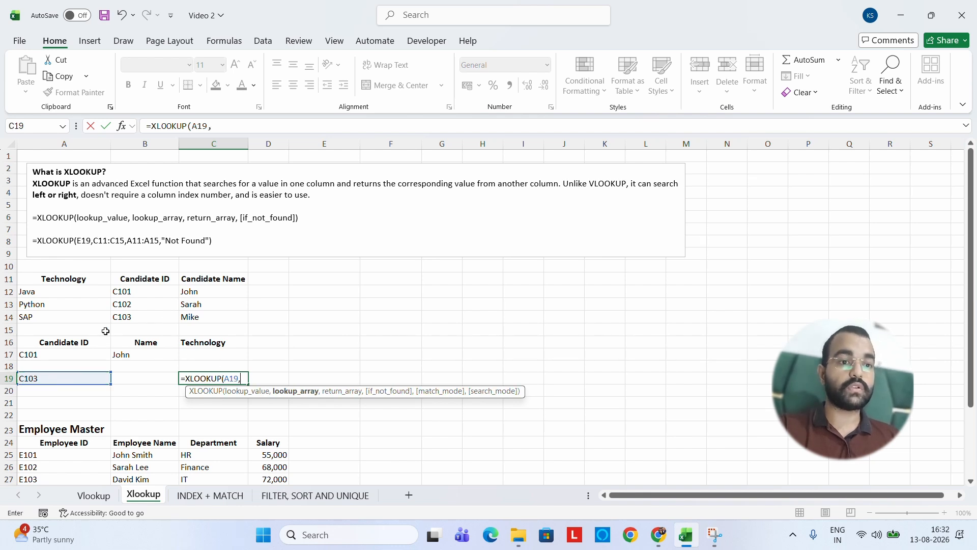
pyautogui.moveTo(139, 281); pyautogui.dragTo(134, 317)
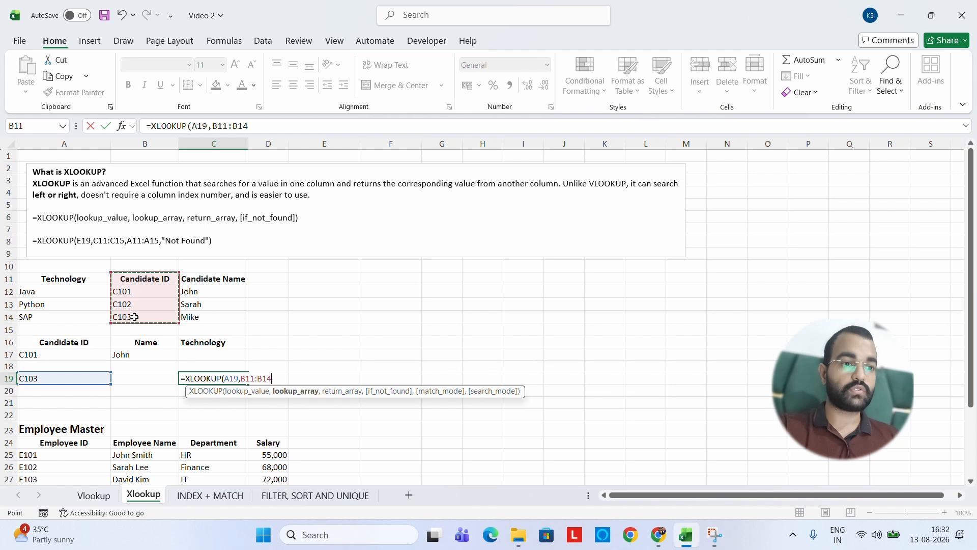
pyautogui.write(',')
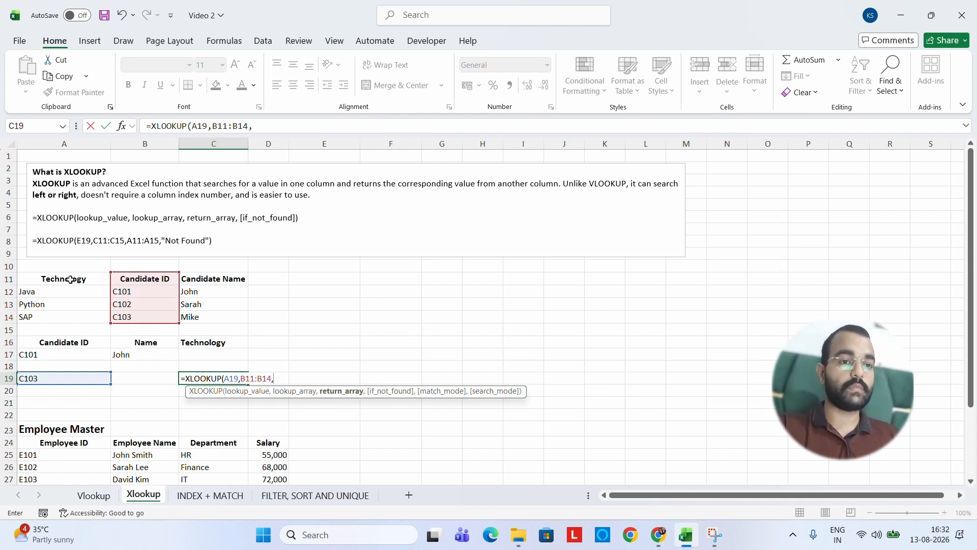
pyautogui.moveTo(70, 280); pyautogui.dragTo(129, 351)
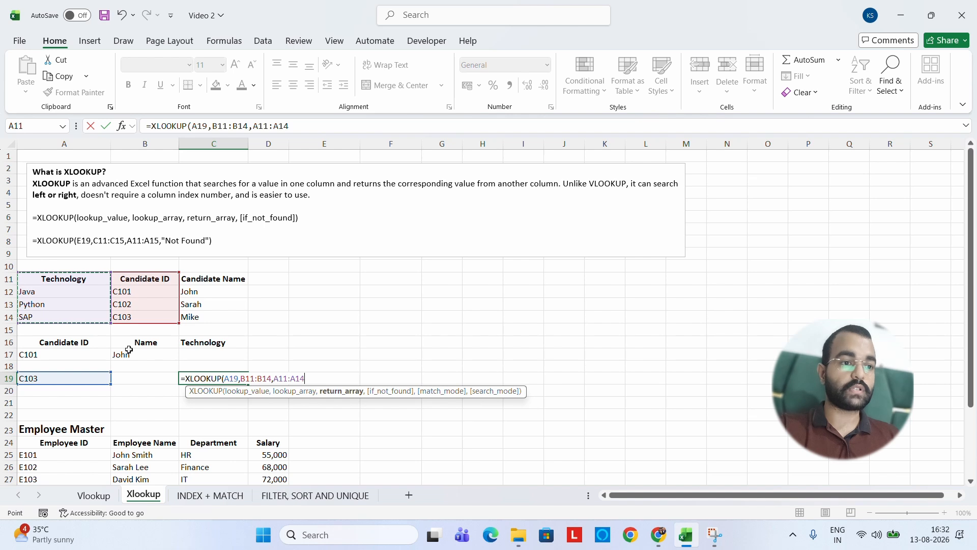
pyautogui.write(',')
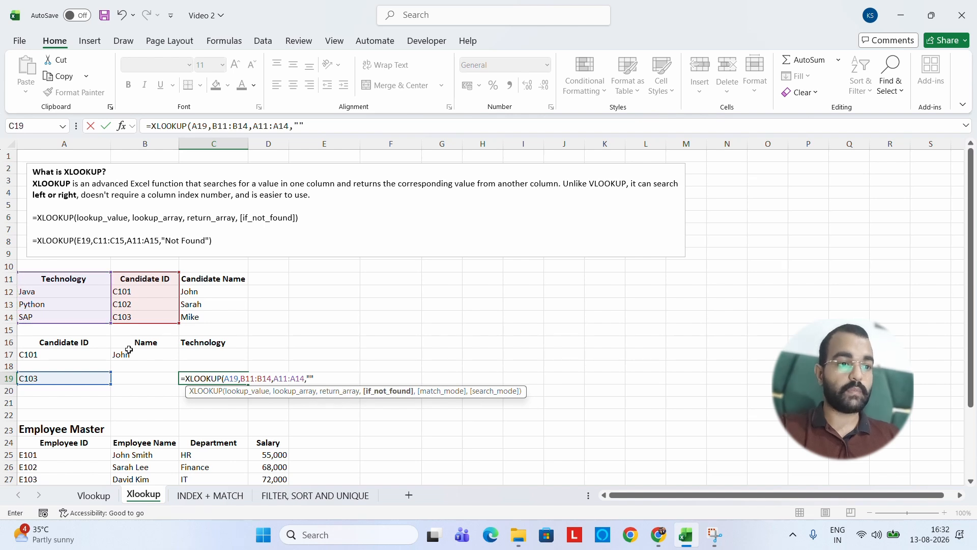
pyautogui.write('"")')
pyautogui.press('Return')
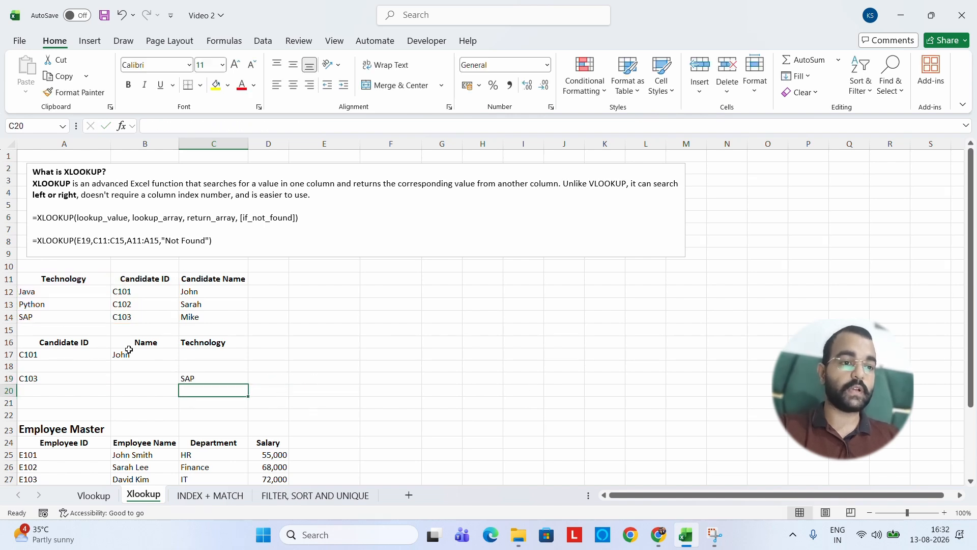
pyautogui.moveTo(36, 379); pyautogui.dragTo(203, 379)
pyautogui.click(201, 378)
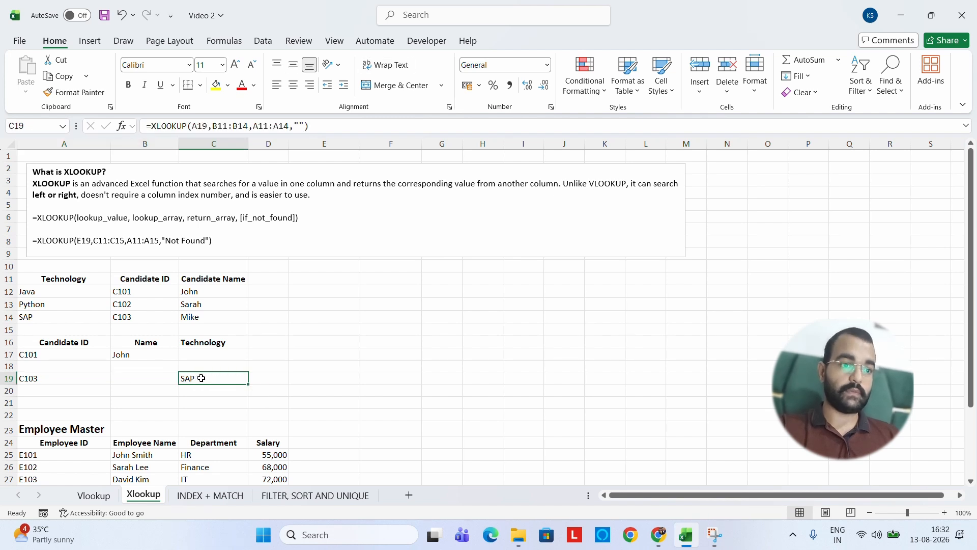
# Clear the old formula from Employee ID cell F32 in the department lookup block below the Employee Master table.
pyautogui.press('Down')
pyautogui.press('Down')
pyautogui.press('Down')
pyautogui.press('Down')
pyautogui.press('Down')
pyautogui.press('Down')
pyautogui.press('Down')
pyautogui.press('Down')
pyautogui.press('Down')
pyautogui.press('Down')
pyautogui.press('Down')
pyautogui.press('Down')
pyautogui.press('Down')
pyautogui.press('Down')
pyautogui.press('Down')
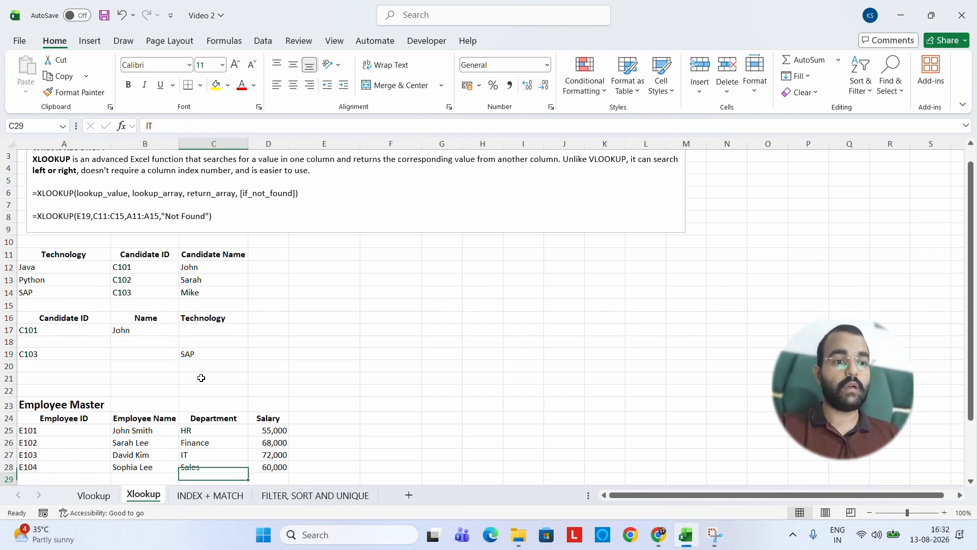
pyautogui.press('Down')
pyautogui.press('Down')
pyautogui.press('Down')
pyautogui.press('Down')
pyautogui.press('Down')
pyautogui.press('Down')
pyautogui.press('Down')
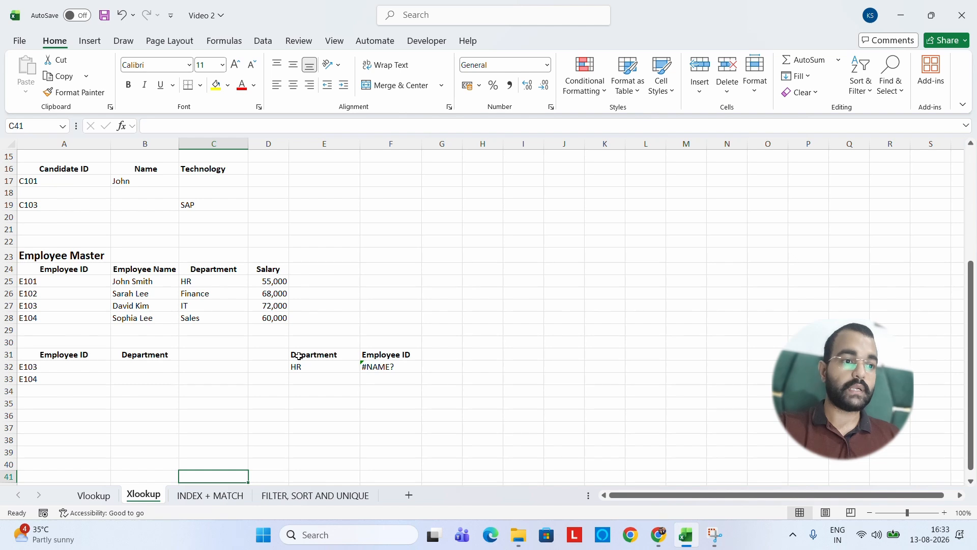
pyautogui.moveTo(70, 355); pyautogui.dragTo(148, 363)
pyautogui.click(147, 367)
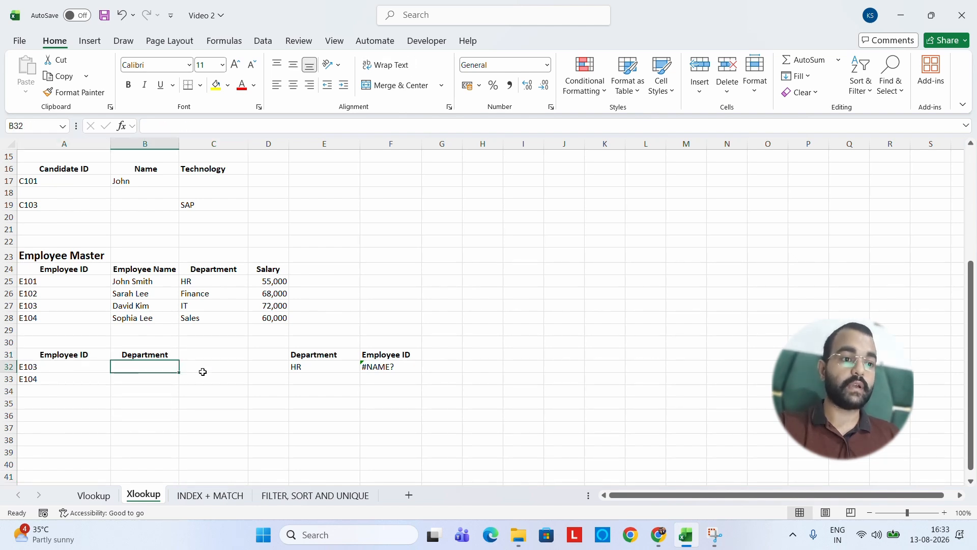
pyautogui.click(386, 367)
pyautogui.press('Delete')
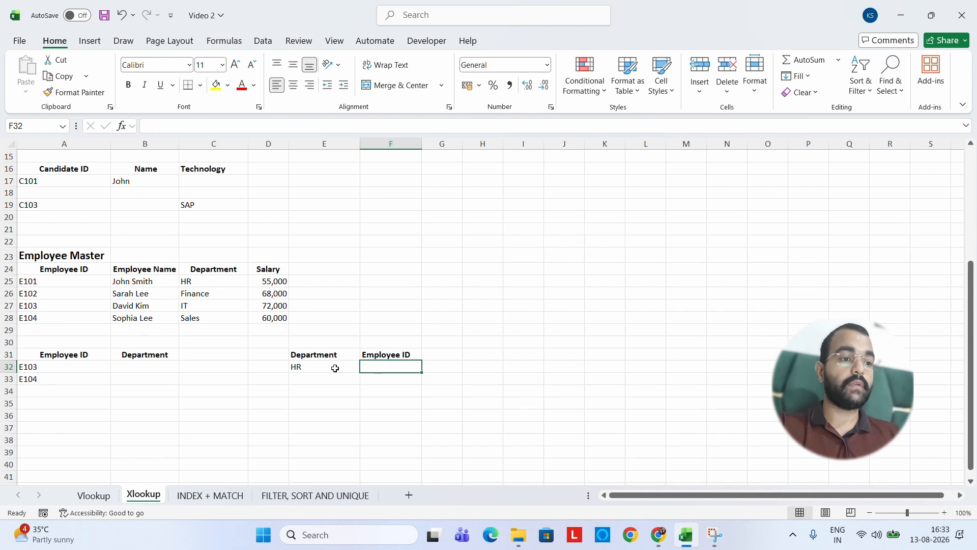
# Enter an XLOOKUP in Department cell B32 with lookup value A32, lookup array A24:A28, return array C24:C28 and "" for not found.
pyautogui.click(131, 365)
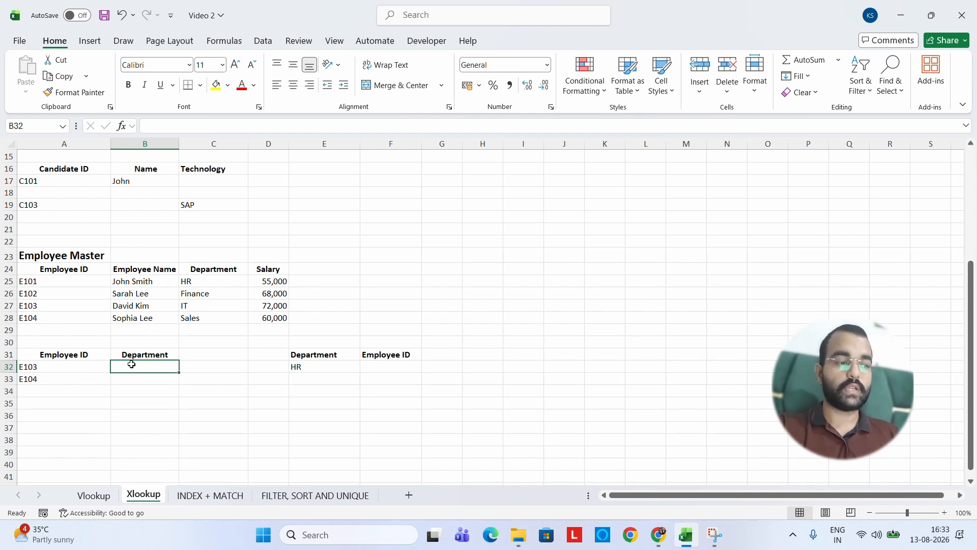
pyautogui.write('=xlook')
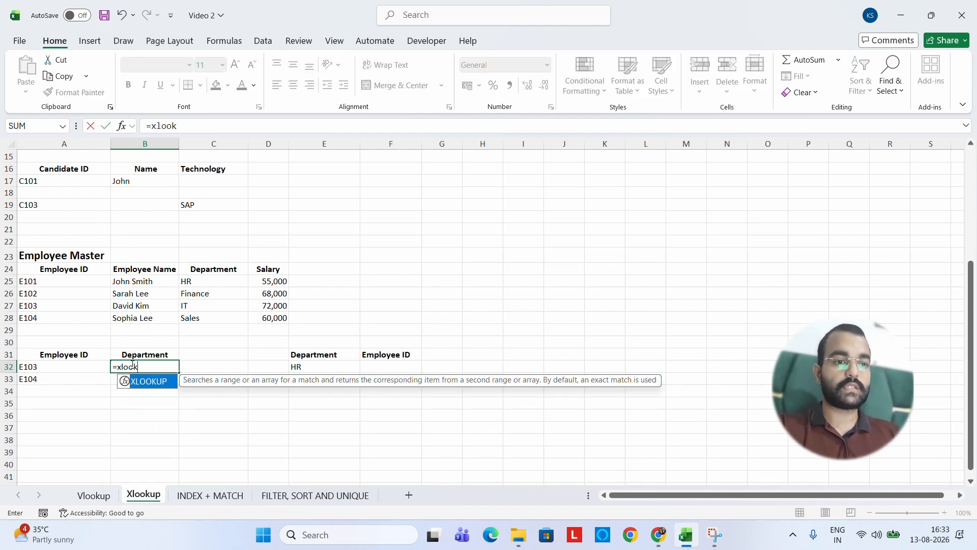
pyautogui.write('up')
pyautogui.press('Tab')
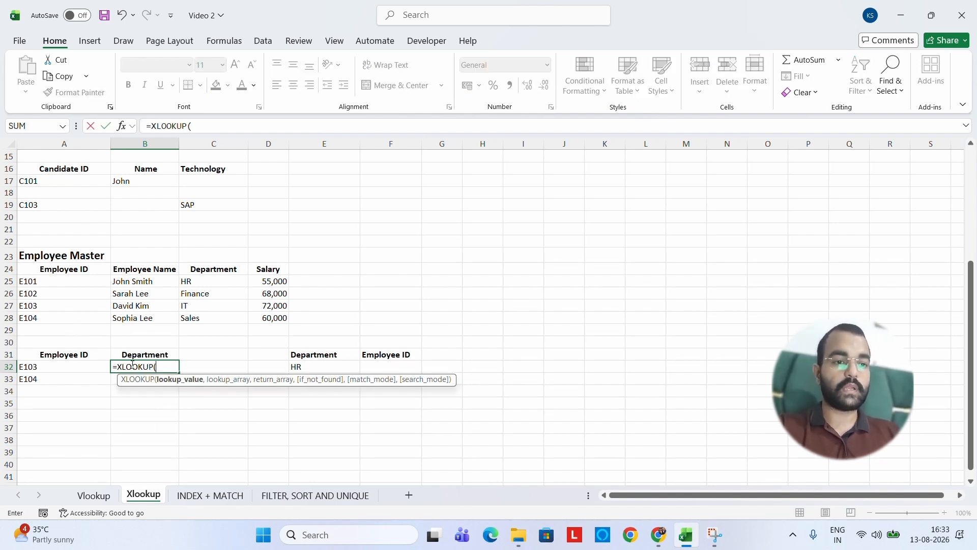
pyautogui.click(47, 368)
pyautogui.write(',')
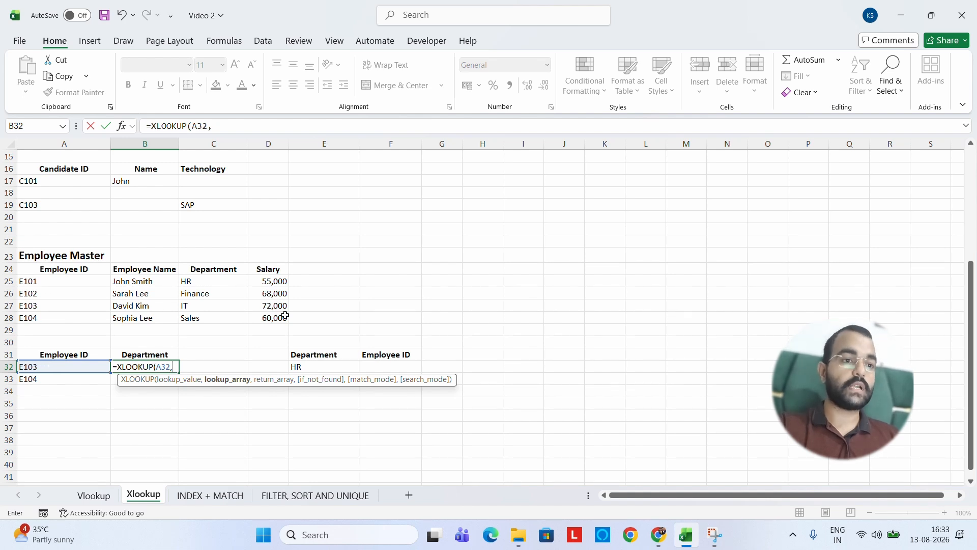
pyautogui.moveTo(61, 268); pyautogui.dragTo(55, 319)
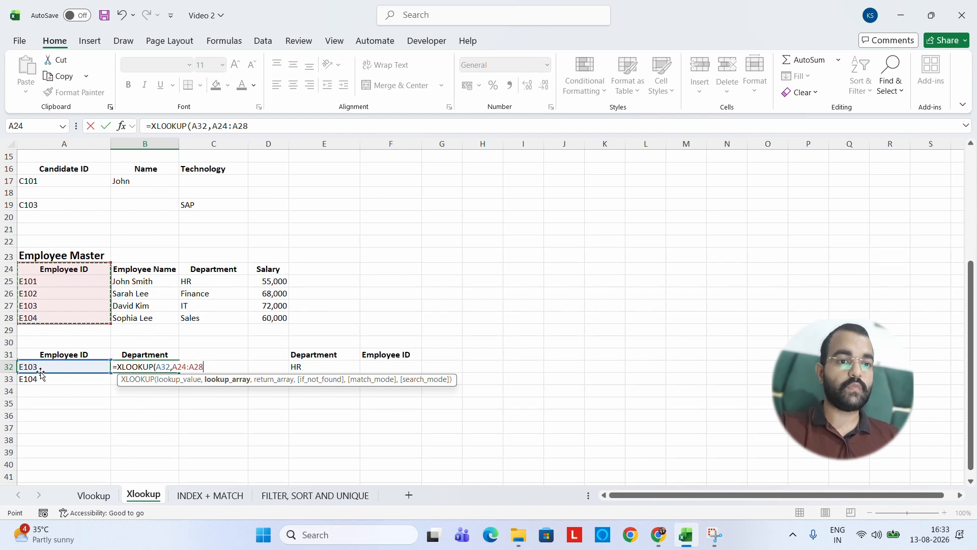
pyautogui.write(',')
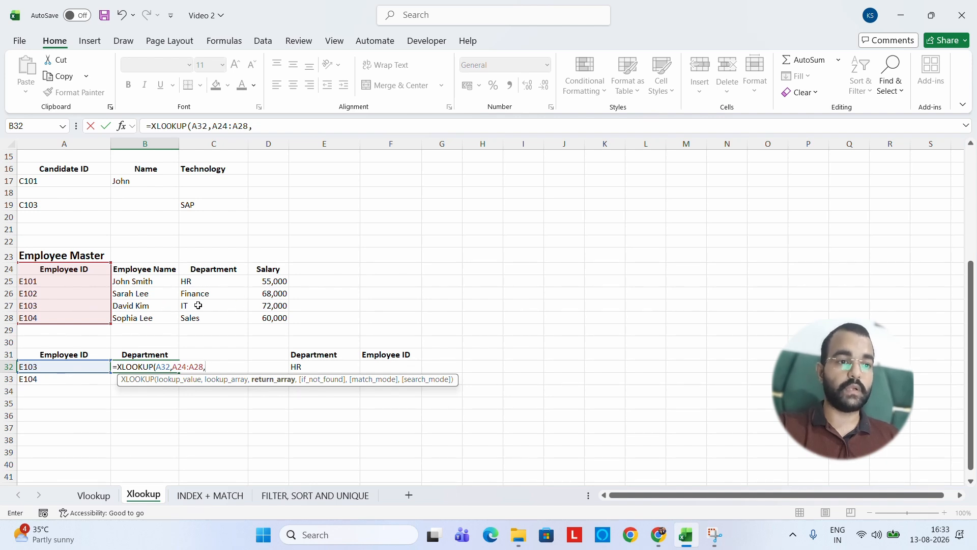
pyautogui.moveTo(207, 267); pyautogui.dragTo(206, 315)
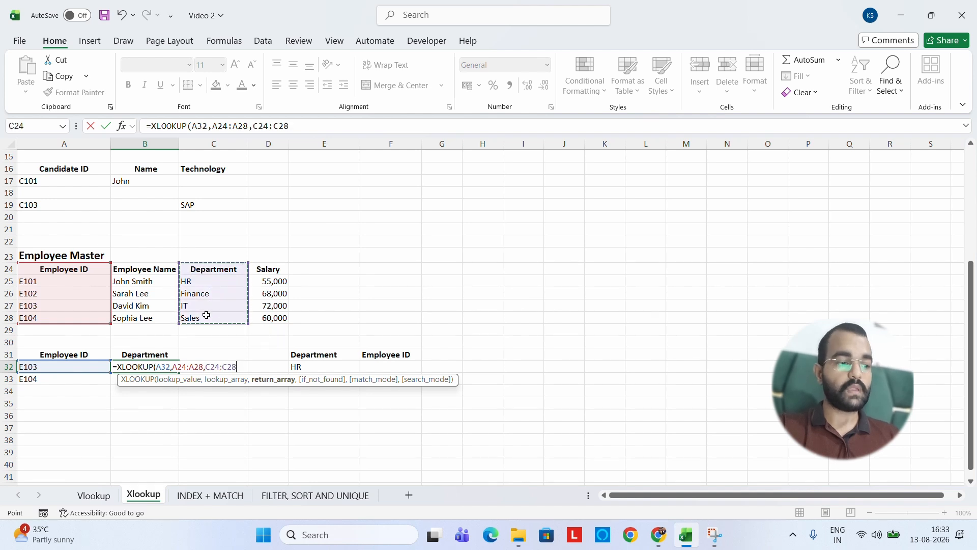
pyautogui.write(',""')
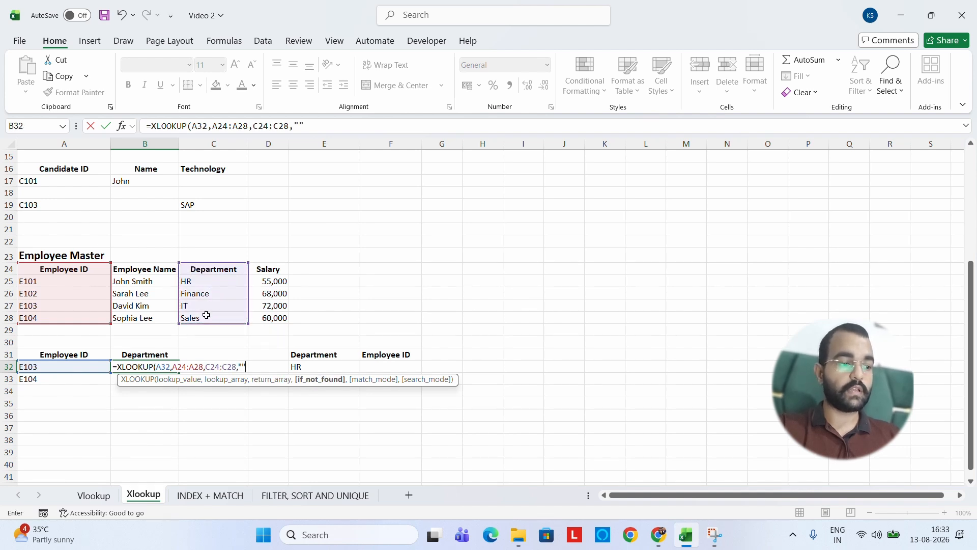
pyautogui.write(')')
pyautogui.press('Return')
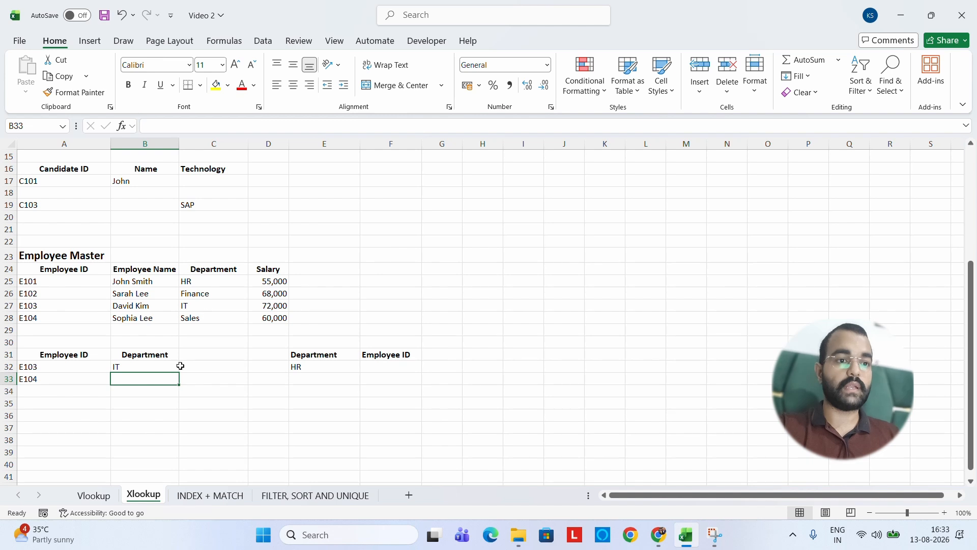
pyautogui.click(132, 367)
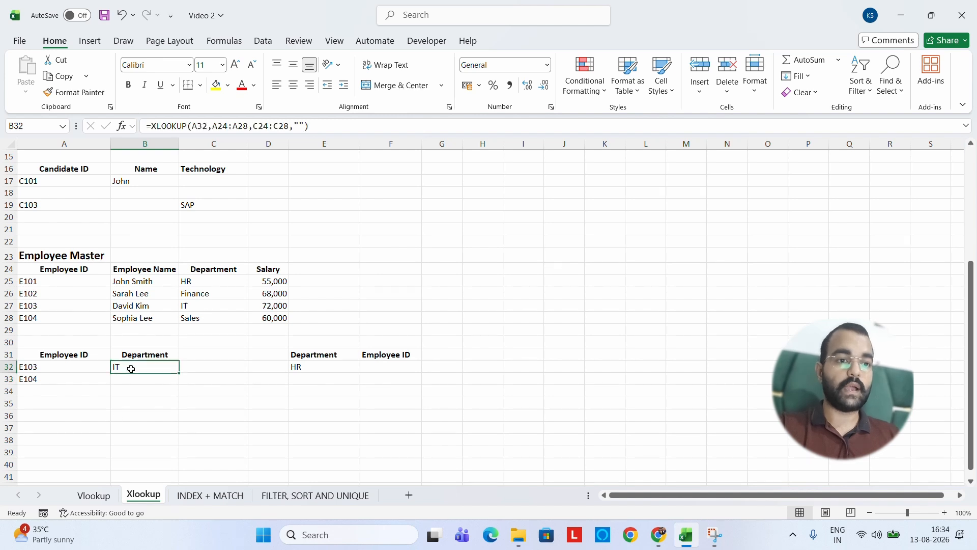
pyautogui.click(199, 307)
# Enter an XLOOKUP in Employee ID cell F32 with lookup value E32, lookup array C24:C28, return array A24:A28 and "" for not found.
pyautogui.click(328, 365)
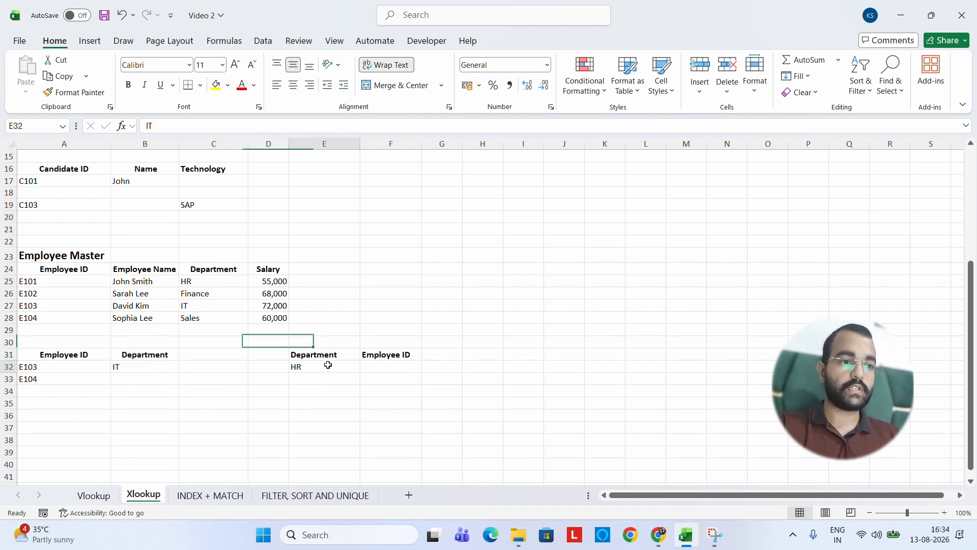
pyautogui.click(396, 368)
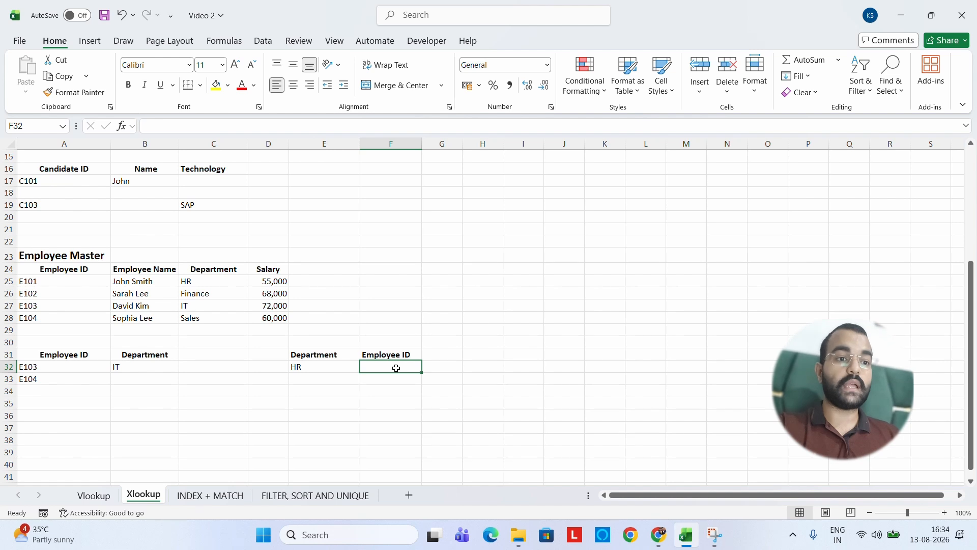
pyautogui.doubleClick(396, 368)
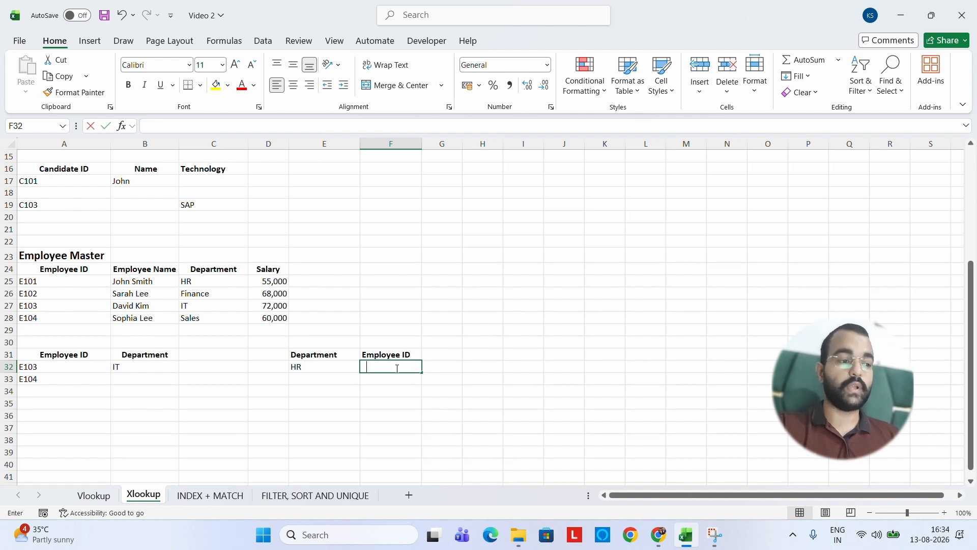
pyautogui.write('=xlook')
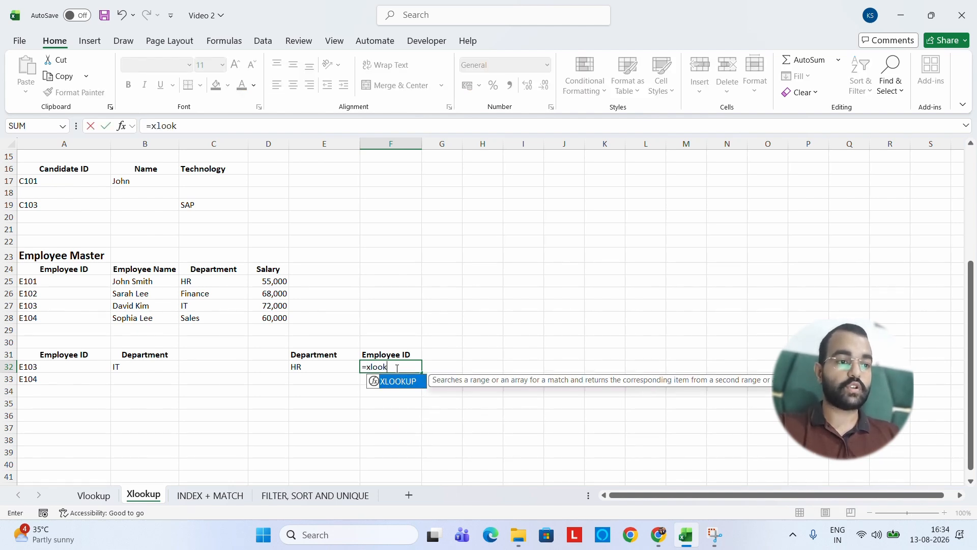
pyautogui.write('up(')
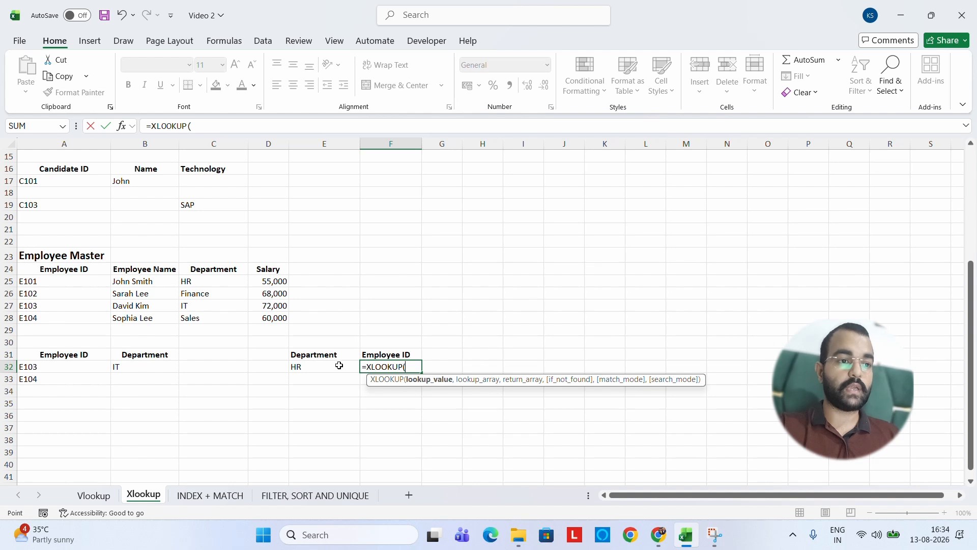
pyautogui.click(339, 365)
pyautogui.write(',')
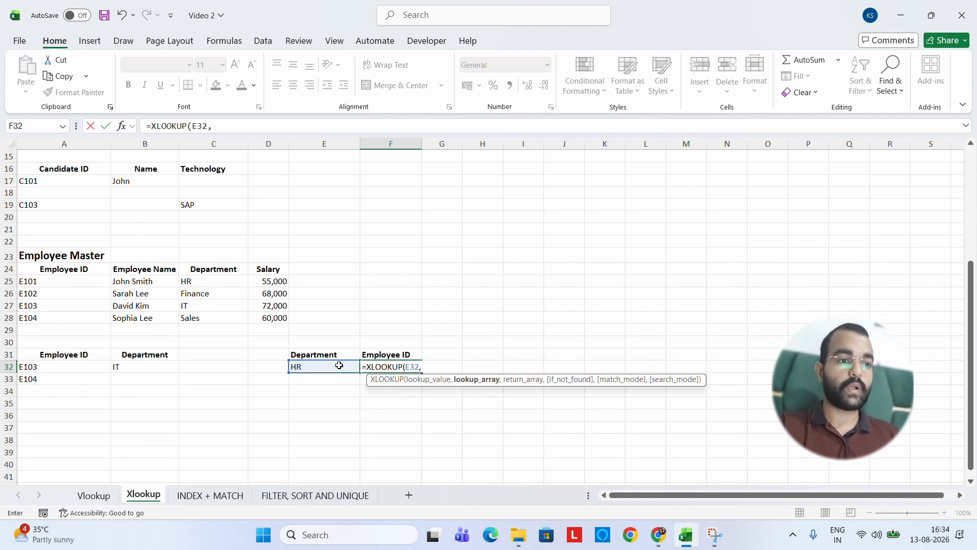
pyautogui.moveTo(216, 269); pyautogui.dragTo(211, 315)
pyautogui.write(',')
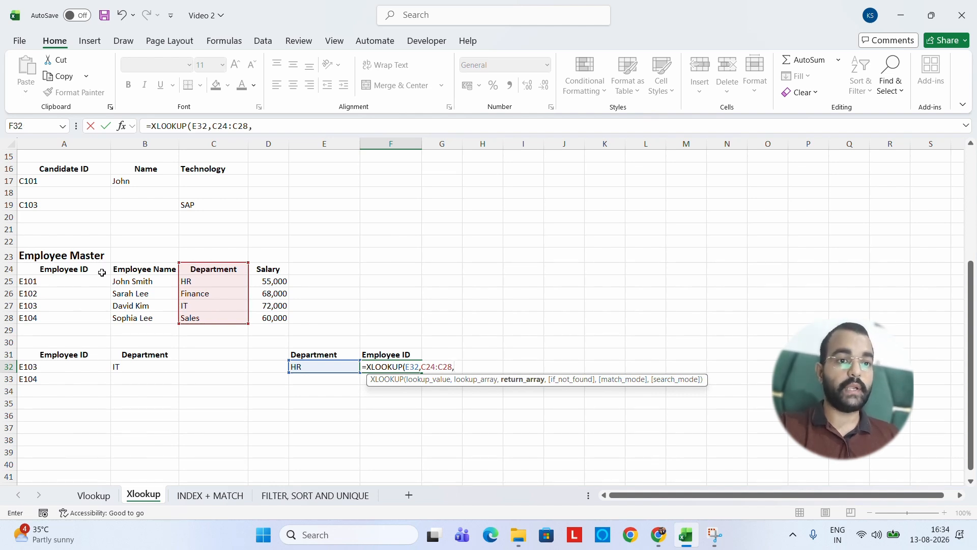
pyautogui.click(55, 269)
pyautogui.moveTo(55, 269); pyautogui.dragTo(54, 317)
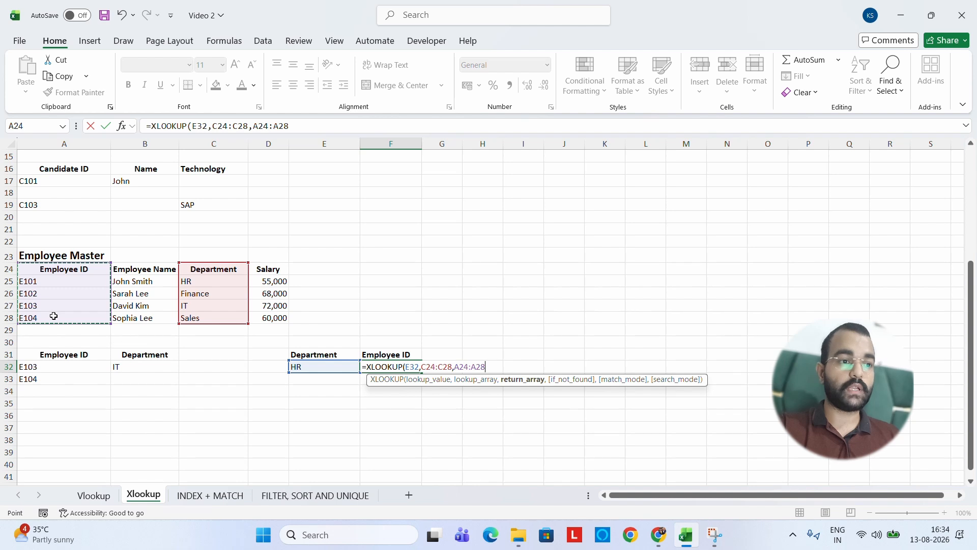
pyautogui.write(',""')
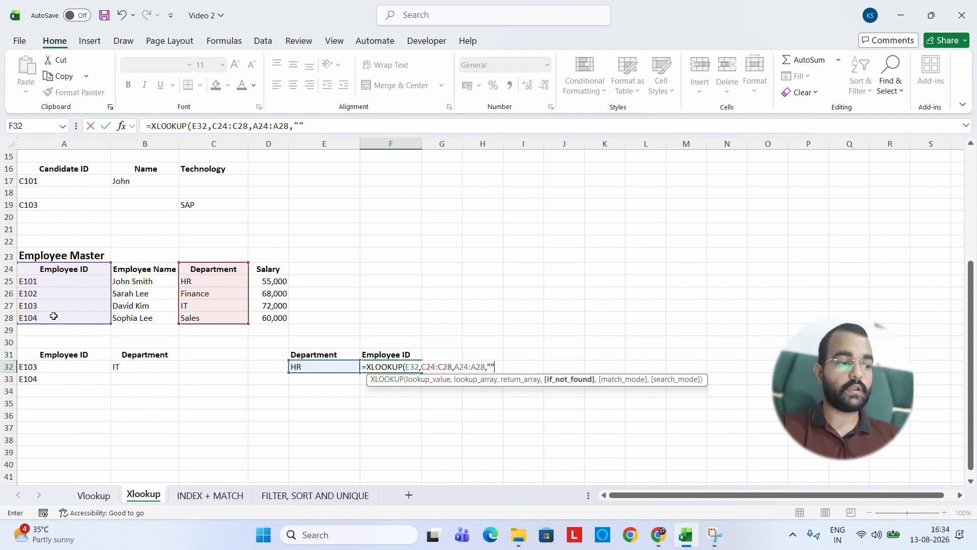
pyautogui.write(')')
pyautogui.press('Return')
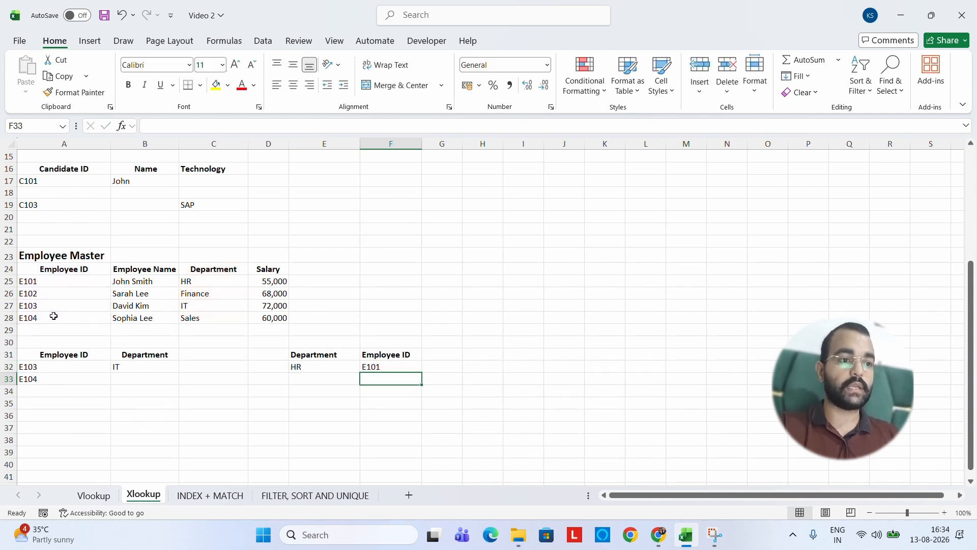
# Review both Employee Master lookup blocks, and return to the start of the sheet to examine the Candidate ID column B11:B14.
pyautogui.click(319, 355)
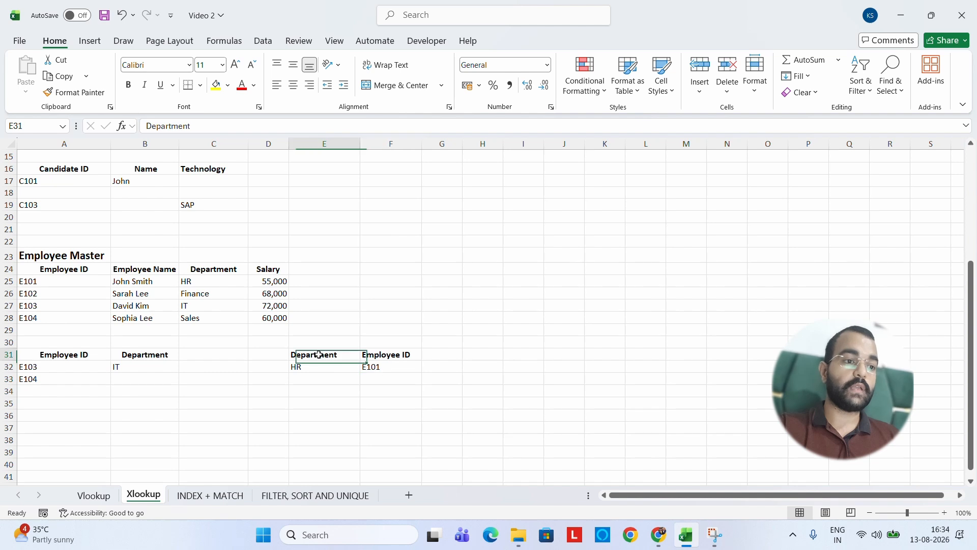
pyautogui.moveTo(319, 355); pyautogui.dragTo(387, 367)
pyautogui.click(149, 376)
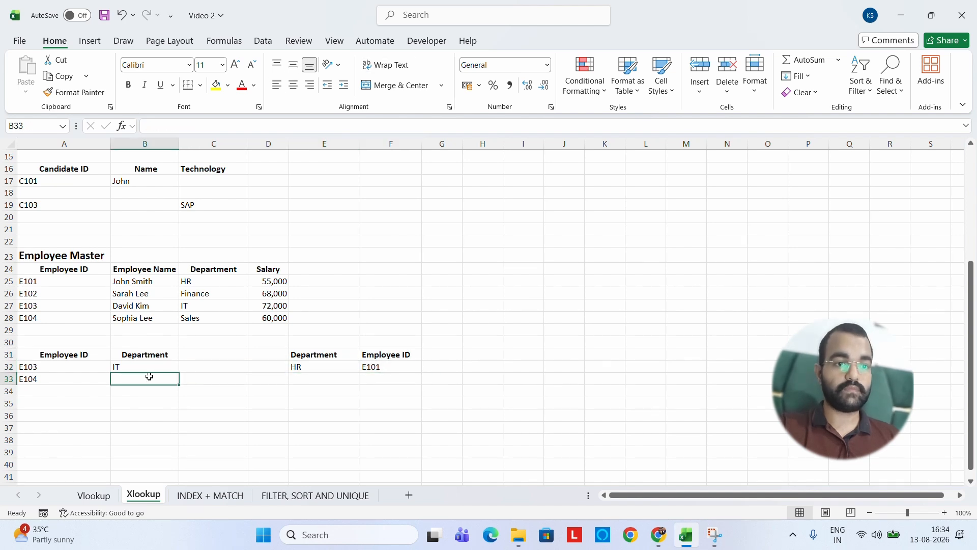
pyautogui.moveTo(44, 379); pyautogui.dragTo(131, 378)
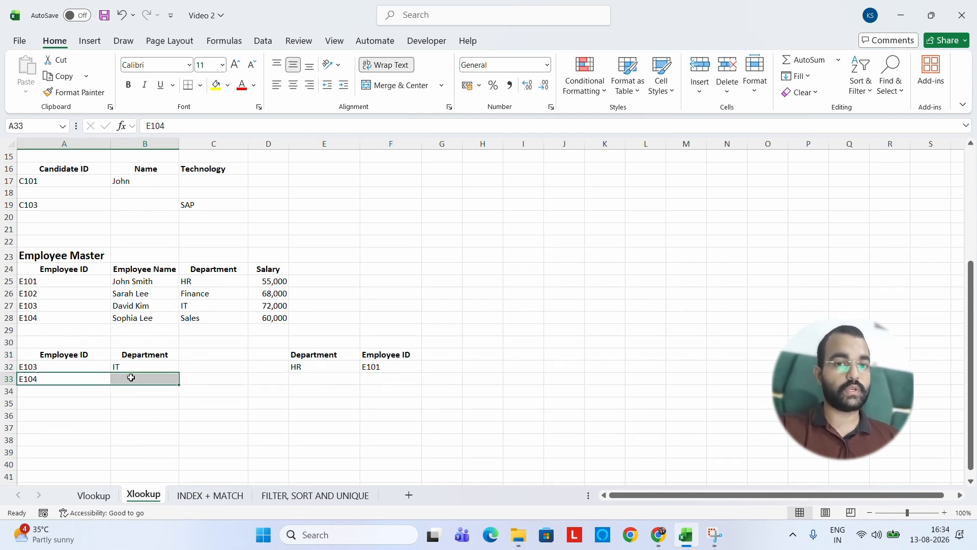
pyautogui.click(188, 352)
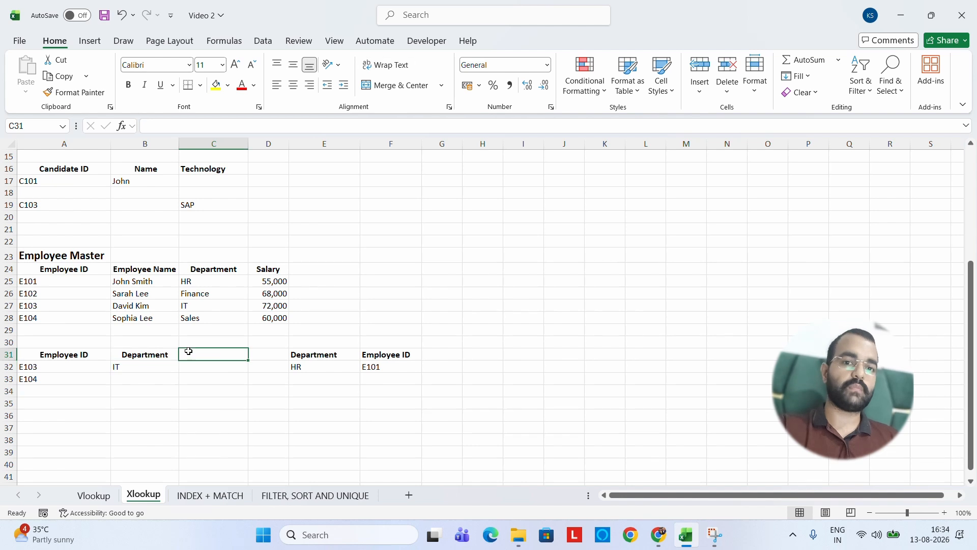
pyautogui.press('Up')
pyautogui.press('Up')
pyautogui.press('Up')
pyautogui.press('Up')
pyautogui.press('Up')
pyautogui.press('Up')
pyautogui.press('Up')
pyautogui.press('Up')
pyautogui.press('Up')
pyautogui.press('Up')
pyautogui.press('Up')
pyautogui.press('Up')
pyautogui.press('Up')
pyautogui.press('Up')
pyautogui.press('Up')
pyautogui.press('Up')
pyautogui.press('Up')
pyautogui.press('Up')
pyautogui.press('Up')
pyautogui.press('Up')
pyautogui.press('Up')
pyautogui.press('Up')
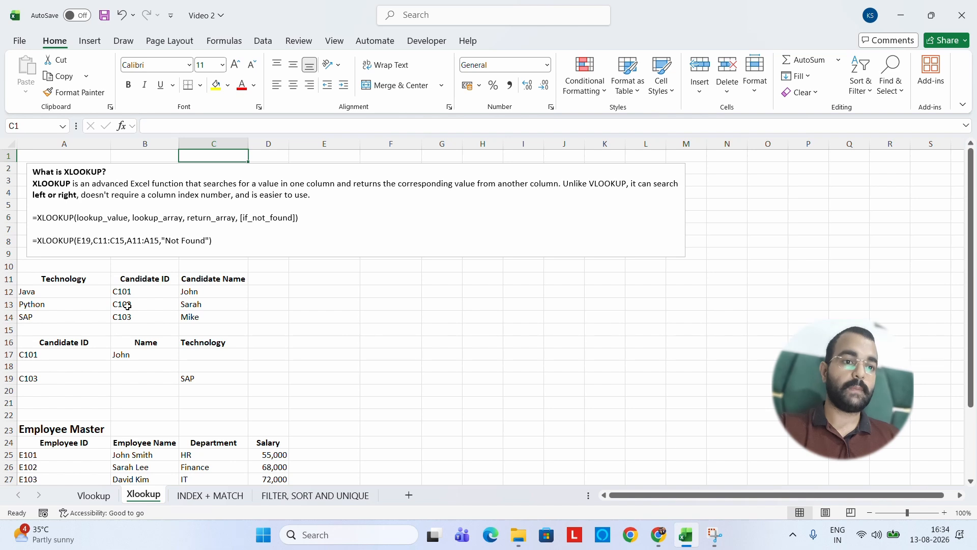
pyautogui.moveTo(144, 284); pyautogui.dragTo(139, 318)
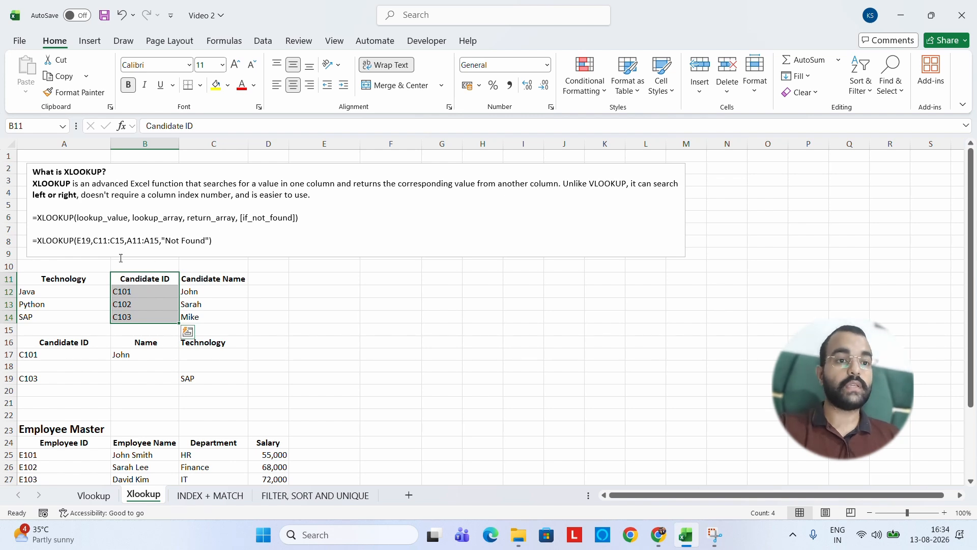
# Open the INDEX + MATCH sheet, review its syntax notes and candidate table, and select Name cell B18 beside candidate ID C101.
pyautogui.click(208, 496)
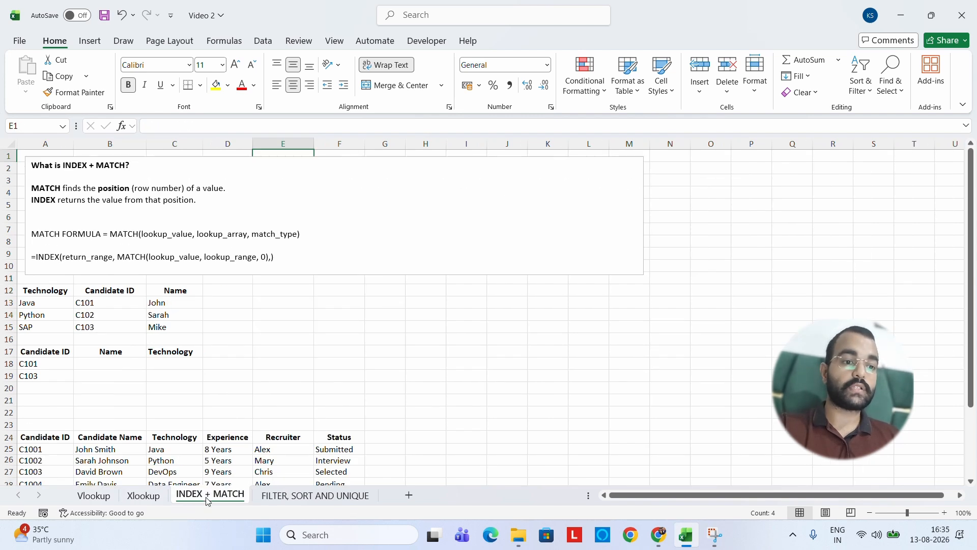
pyautogui.click(106, 362)
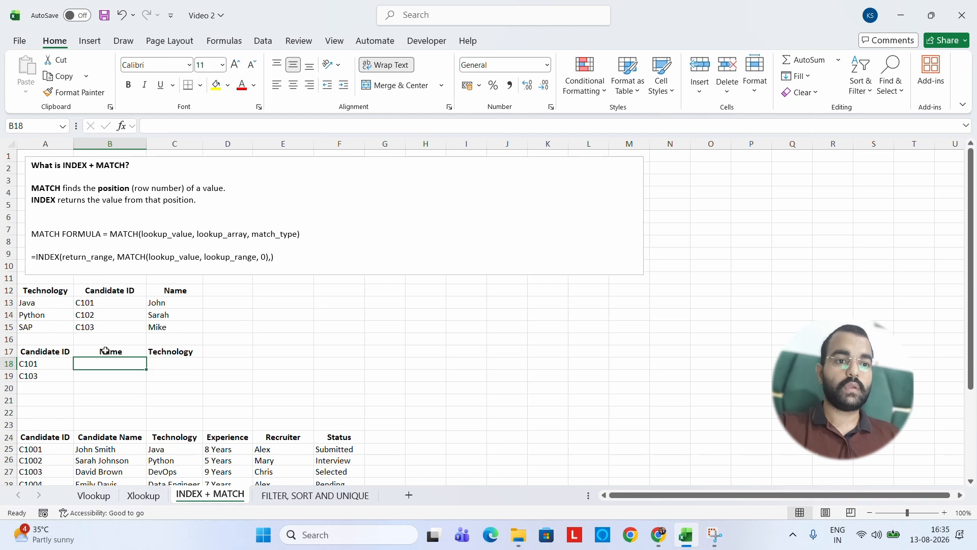
pyautogui.moveTo(109, 292); pyautogui.dragTo(108, 316)
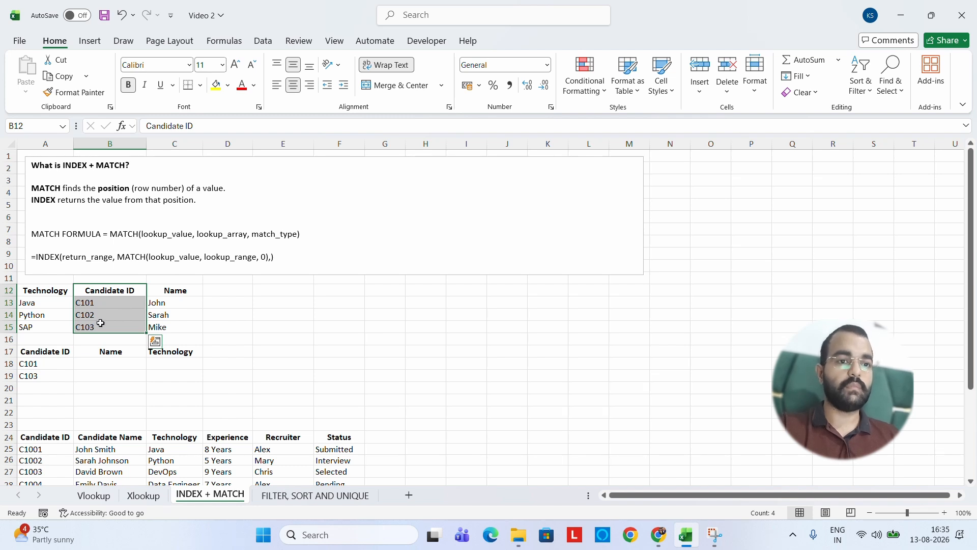
pyautogui.click(43, 367)
pyautogui.click(100, 365)
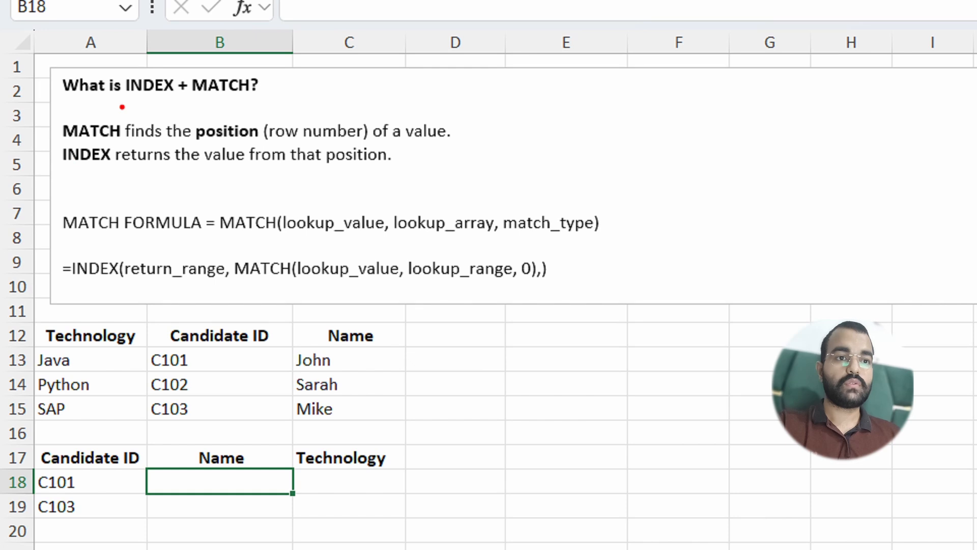
pyautogui.moveTo(123, 161)
pyautogui.mouseDown()
pyautogui.moveTo(500, 182)
pyautogui.moveTo(394, 162)
pyautogui.mouseUp()
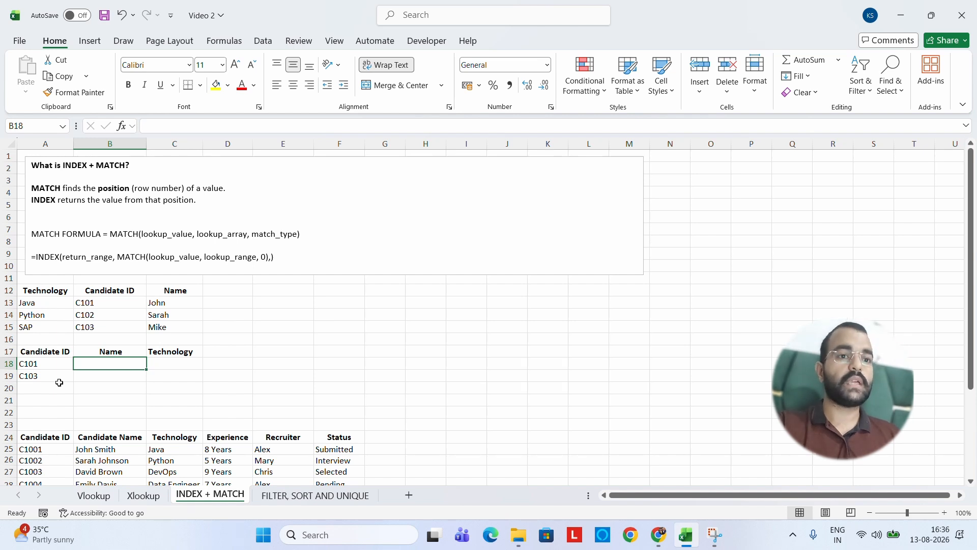
# Start an INDEX formula in Name cell B18 with the candidate table A12:C15 as its array.
pyautogui.write('=')
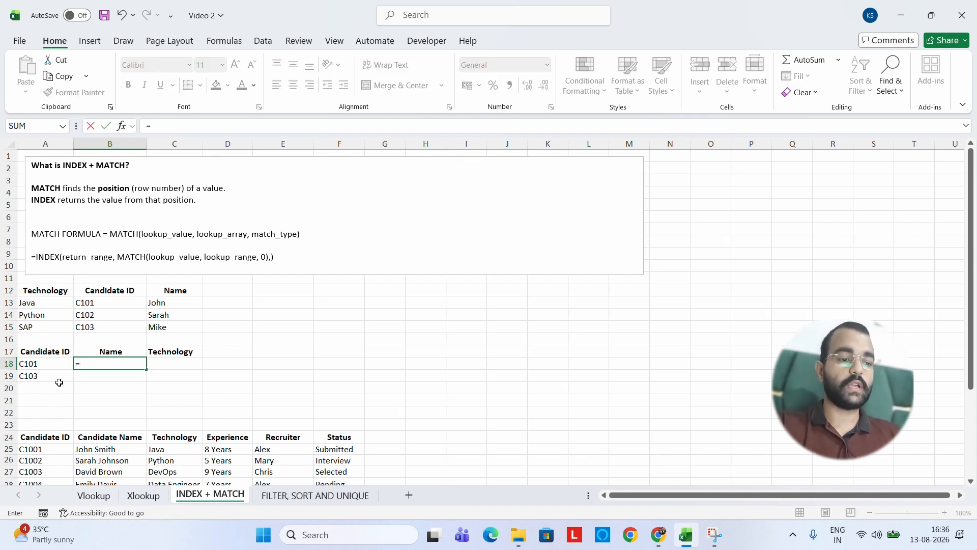
pyautogui.write('INDEX(')
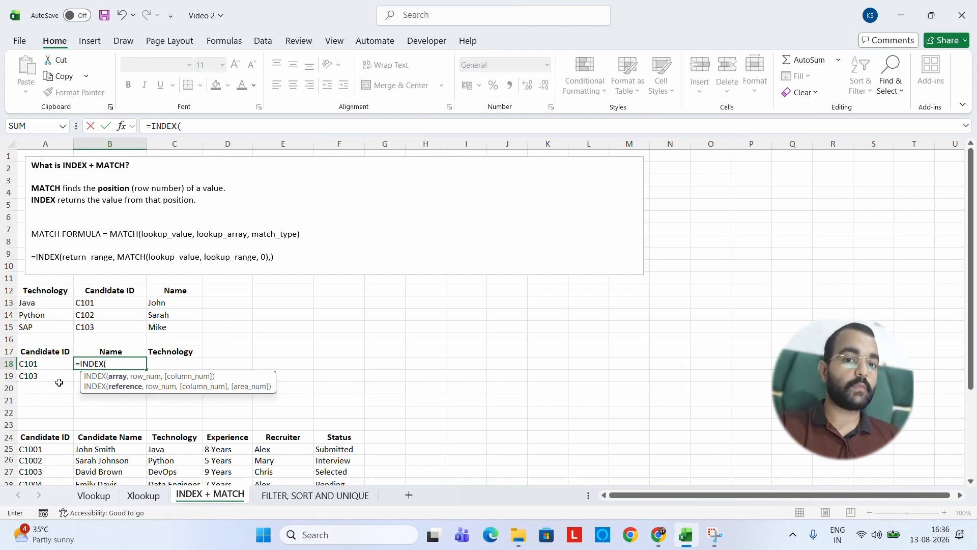
pyautogui.moveTo(44, 291); pyautogui.dragTo(167, 324)
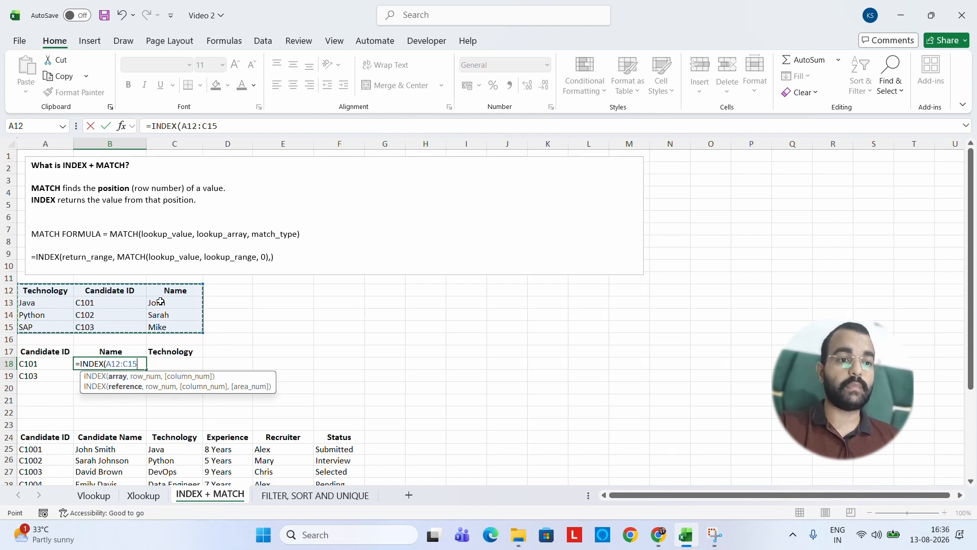
pyautogui.write(',')
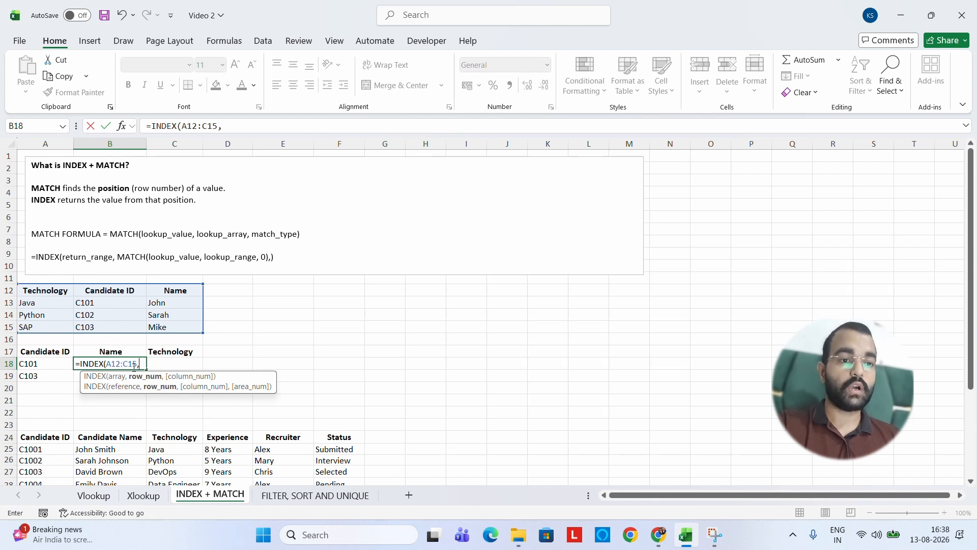
# Complete the INDEX formula with a nested MATCH of A18 in B12:B15, match type 0, as row number and 3 as column number.
pyautogui.write('Match')
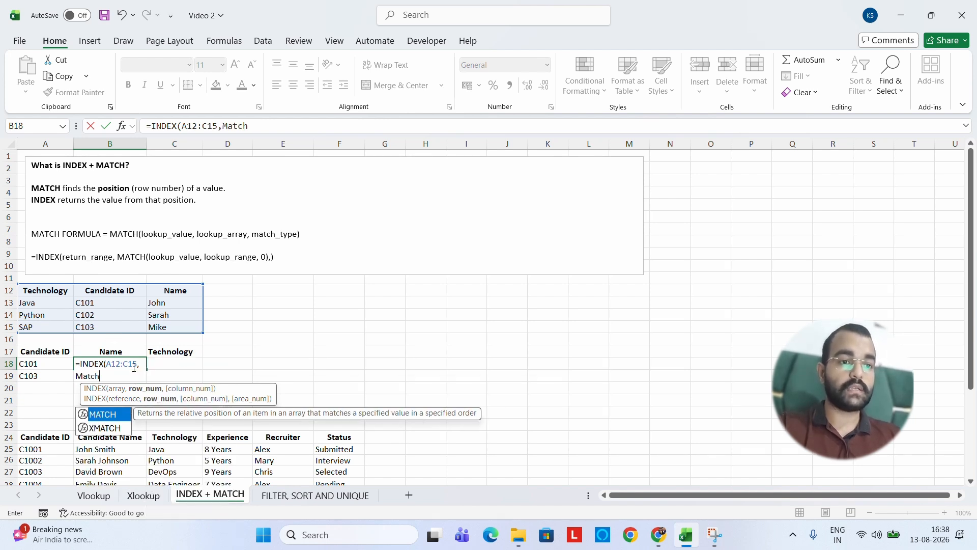
pyautogui.press('Tab')
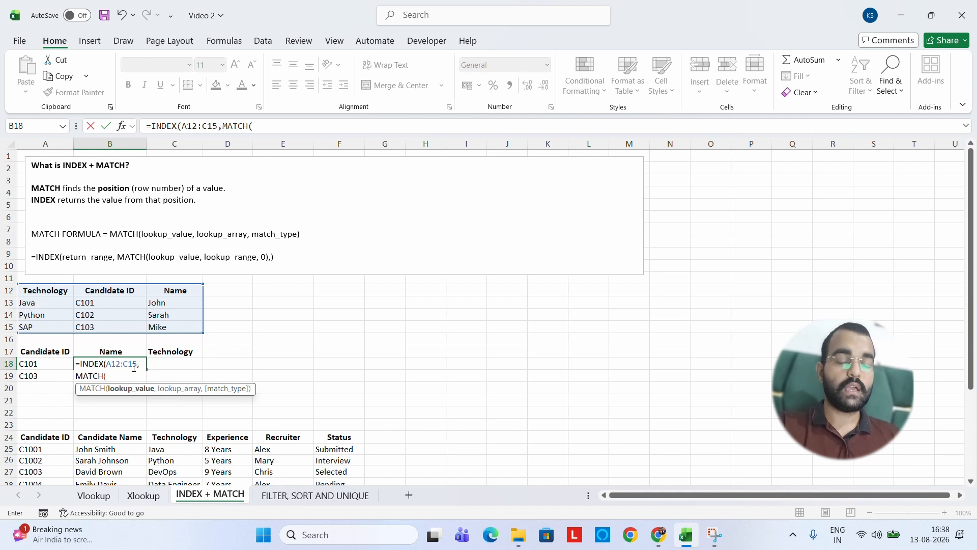
pyautogui.click(44, 362)
pyautogui.write(',')
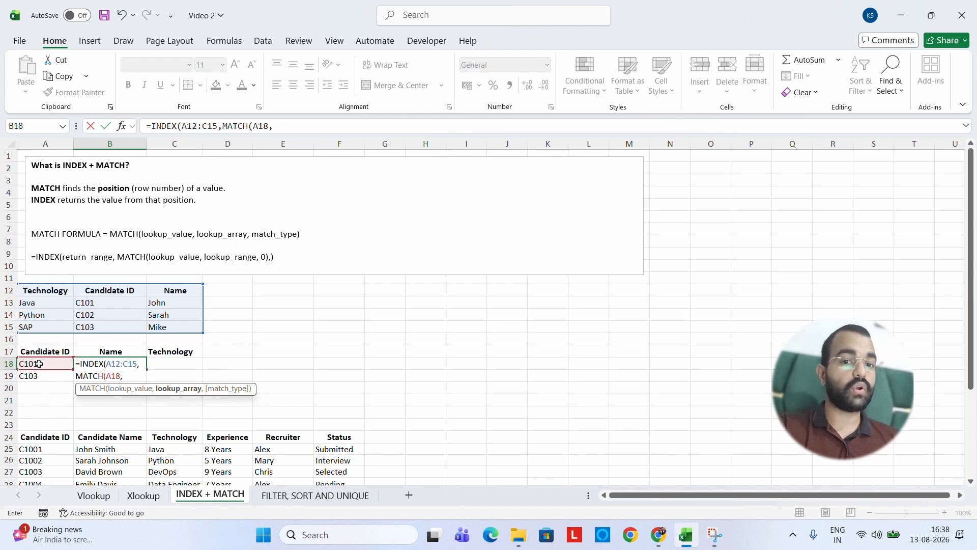
pyautogui.moveTo(113, 290); pyautogui.dragTo(109, 326)
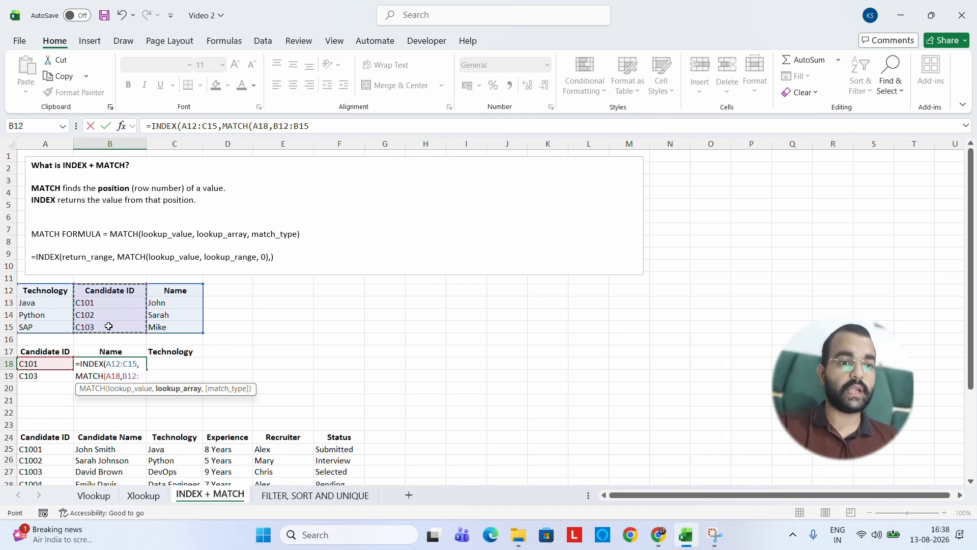
pyautogui.write(',')
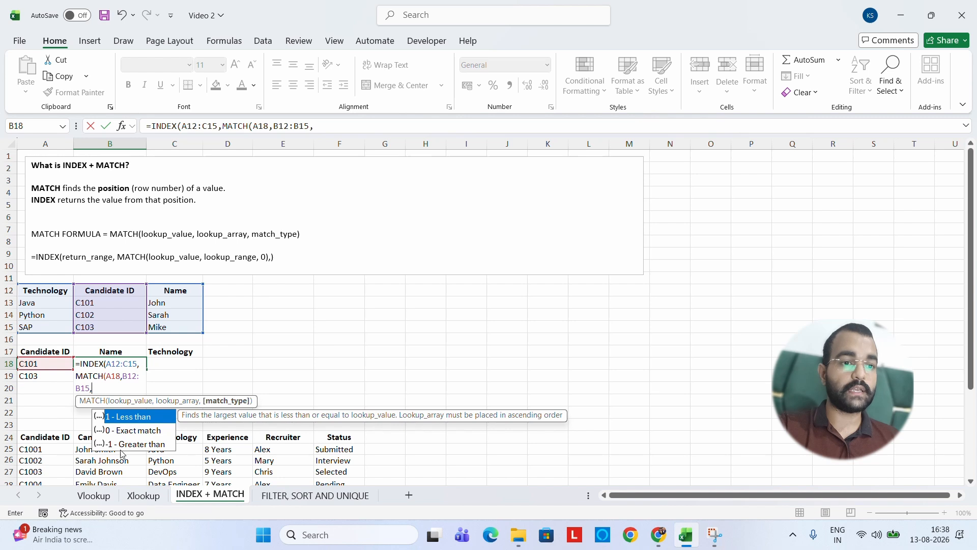
pyautogui.write('0')
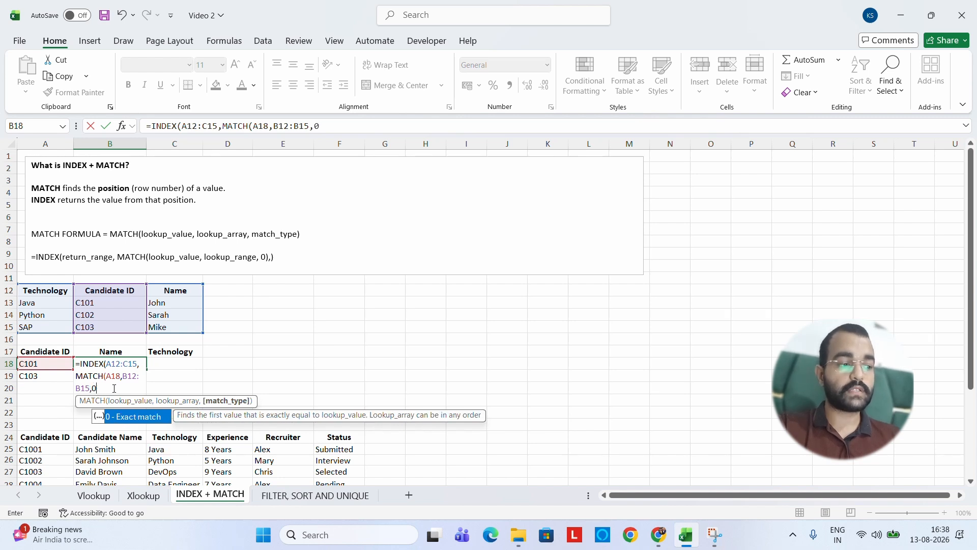
pyautogui.write(')')
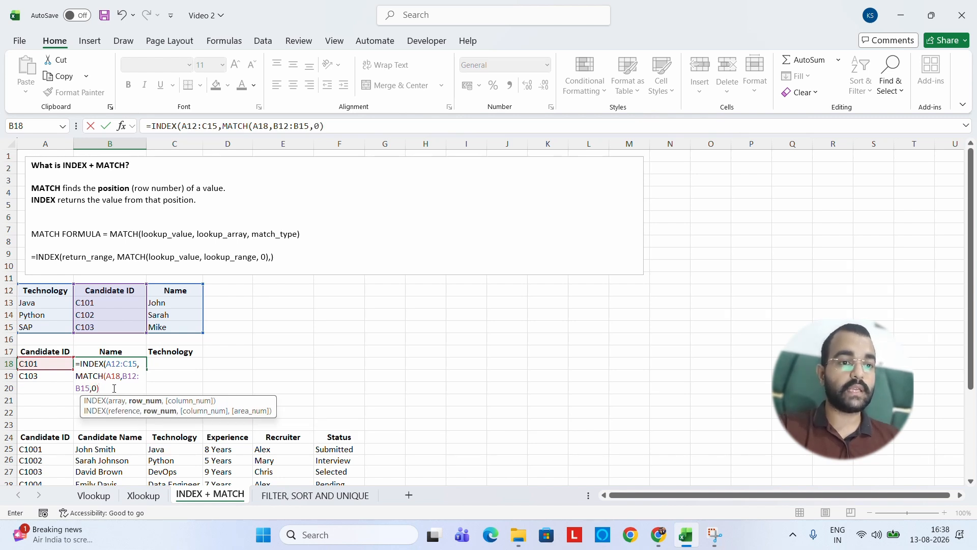
pyautogui.write(',')
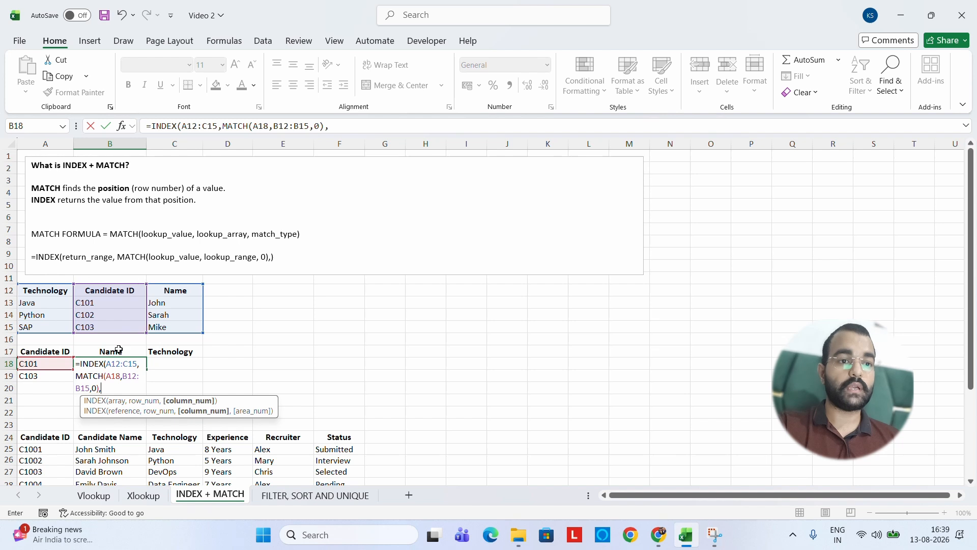
pyautogui.write('3')
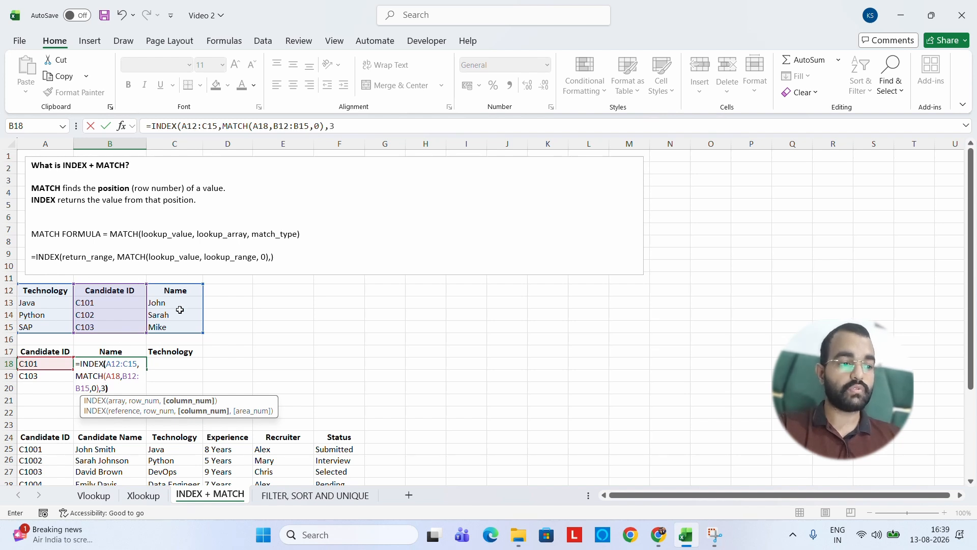
pyautogui.press('Return')
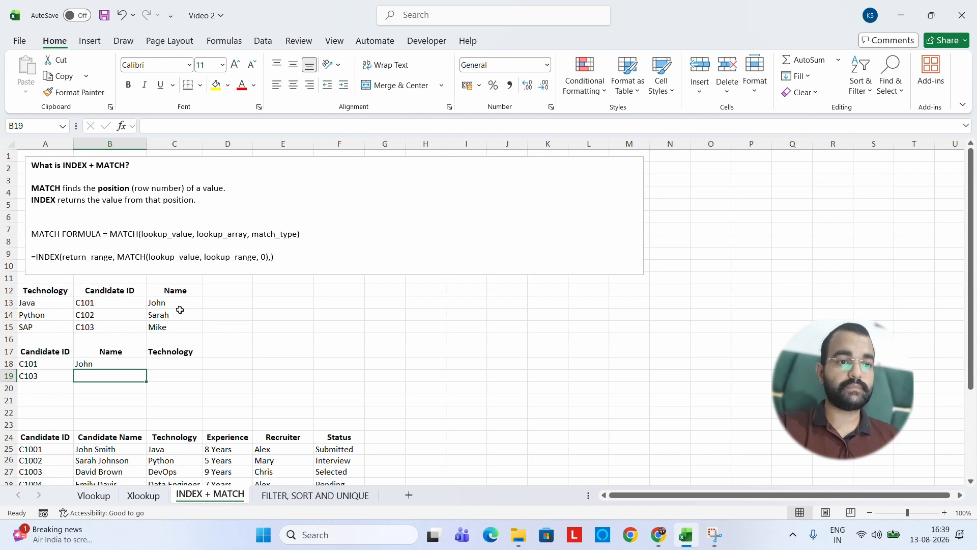
# Start an INDEX formula in Technology cell C19, beside candidate ID C103, with the candidate table A12:C15 as its array.
pyautogui.click(92, 365)
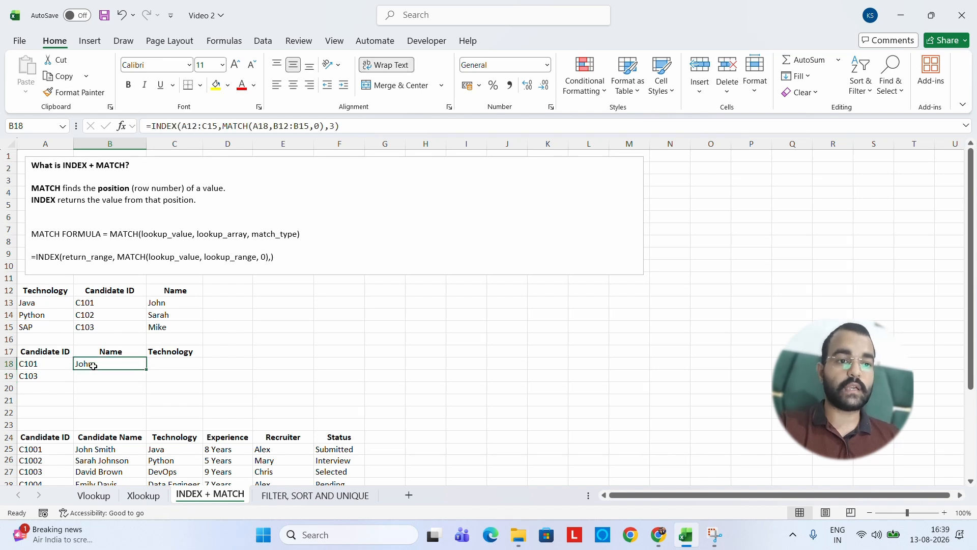
pyautogui.click(173, 302)
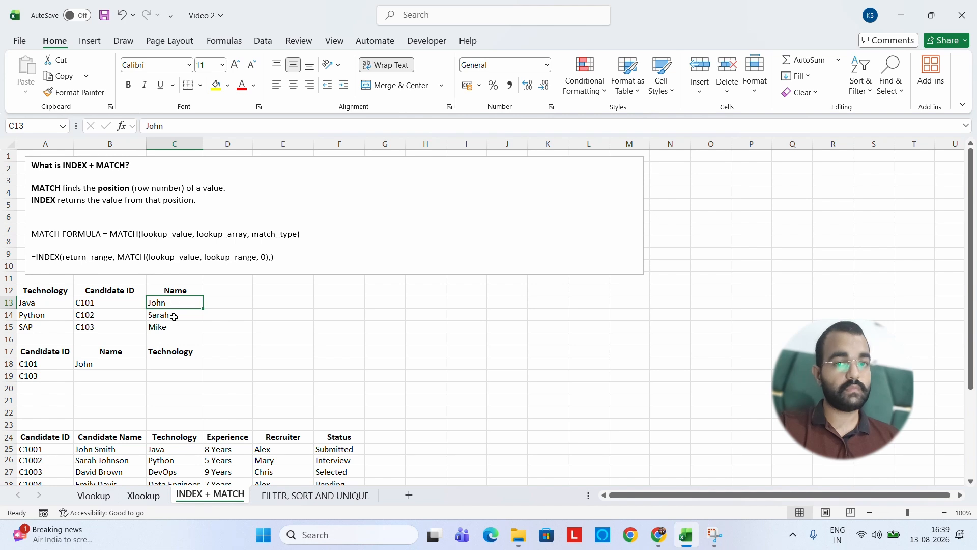
pyautogui.click(174, 377)
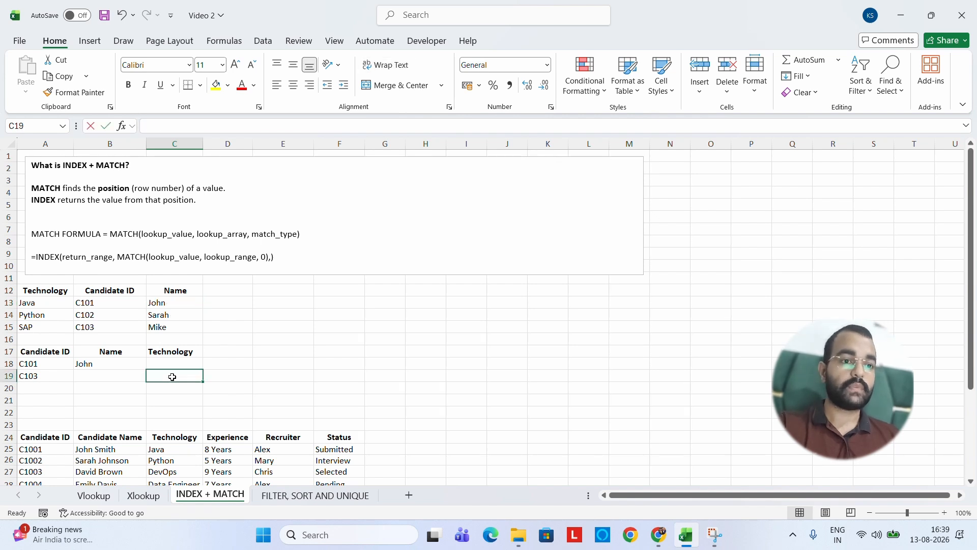
pyautogui.write('=INDEX')
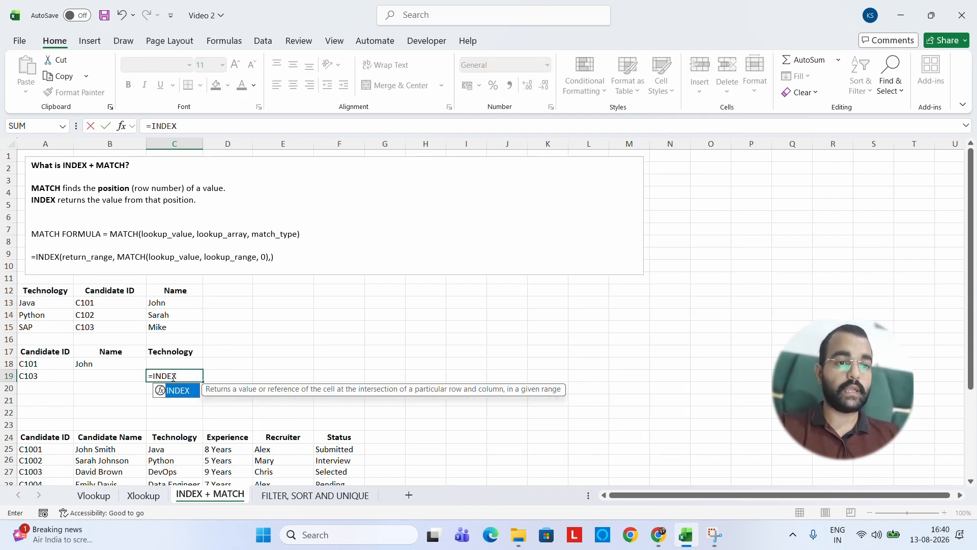
pyautogui.write('(')
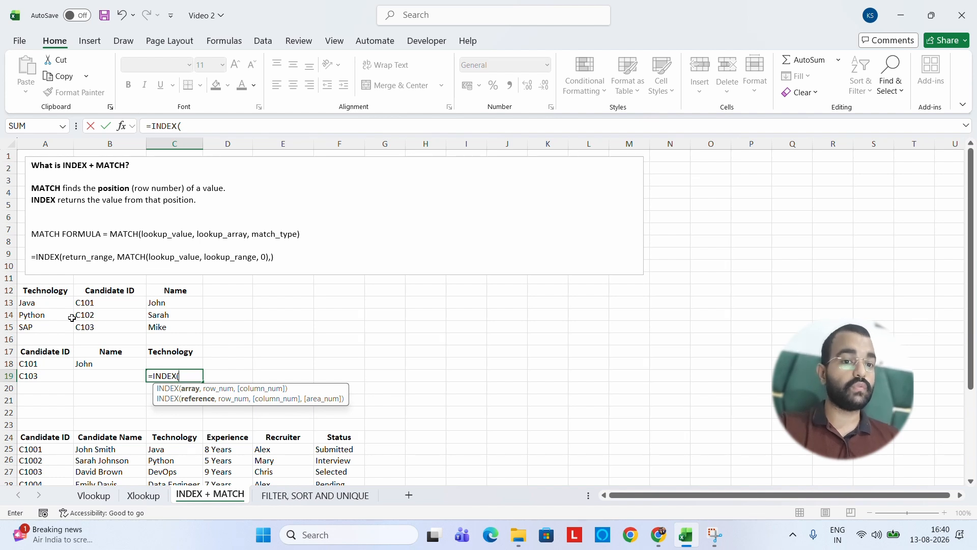
pyautogui.moveTo(33, 292); pyautogui.dragTo(175, 326)
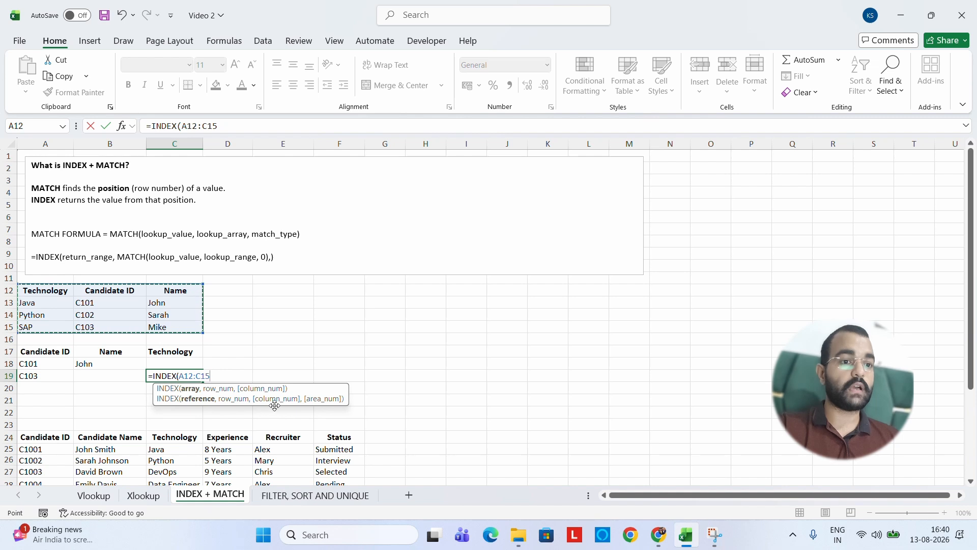
# Nest a MATCH function as the row number in C19's formula, looking up A19 in the Candidate ID range B12:B15.
pyautogui.write(',')
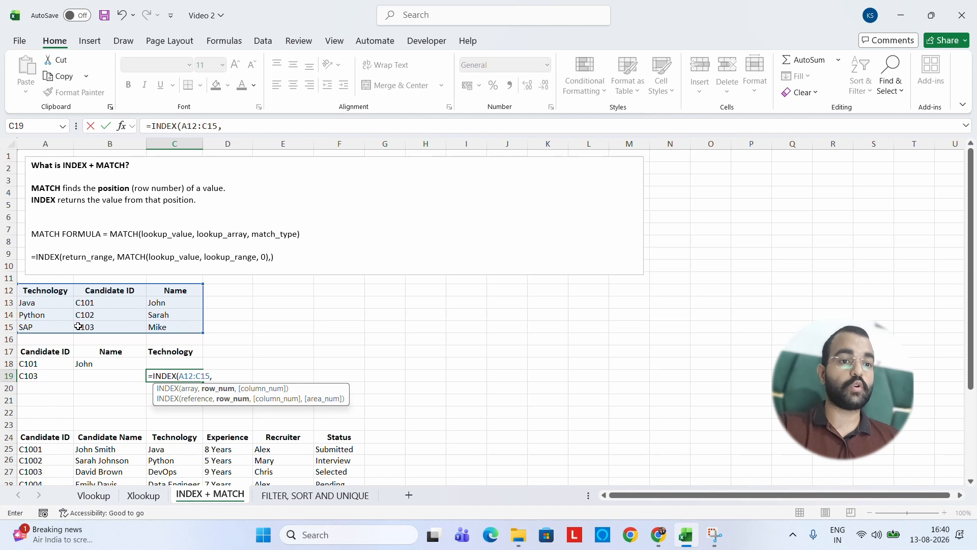
pyautogui.write('Ma')
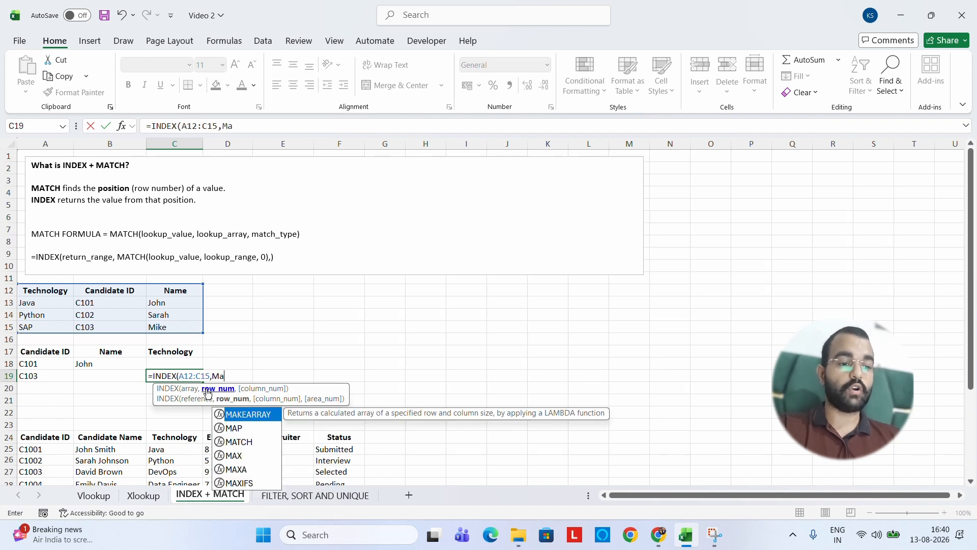
pyautogui.write('tc')
pyautogui.press('Tab')
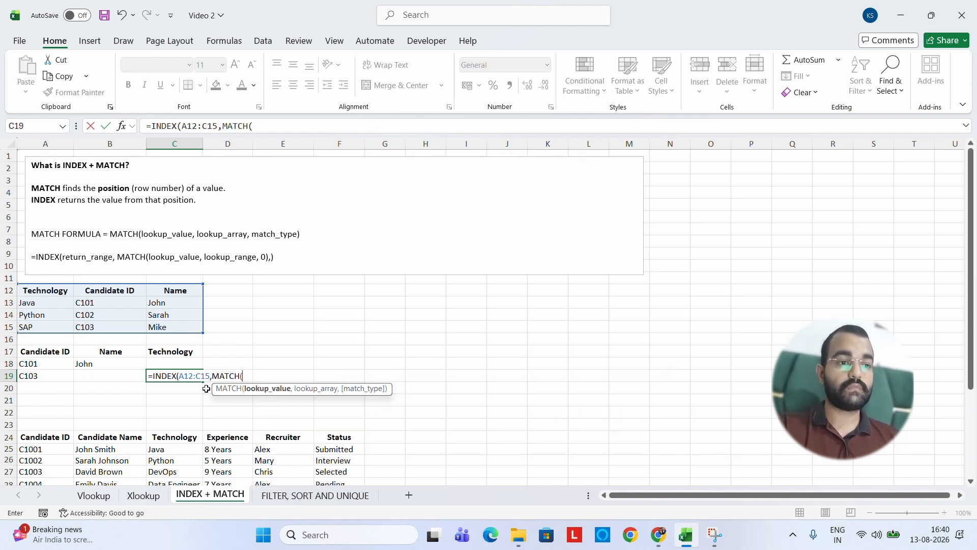
pyautogui.click(29, 376)
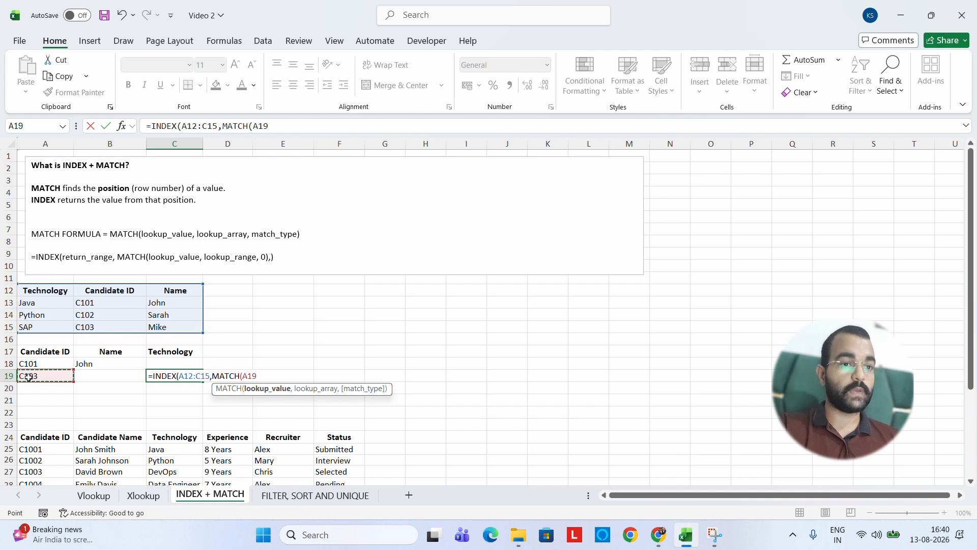
pyautogui.write(',')
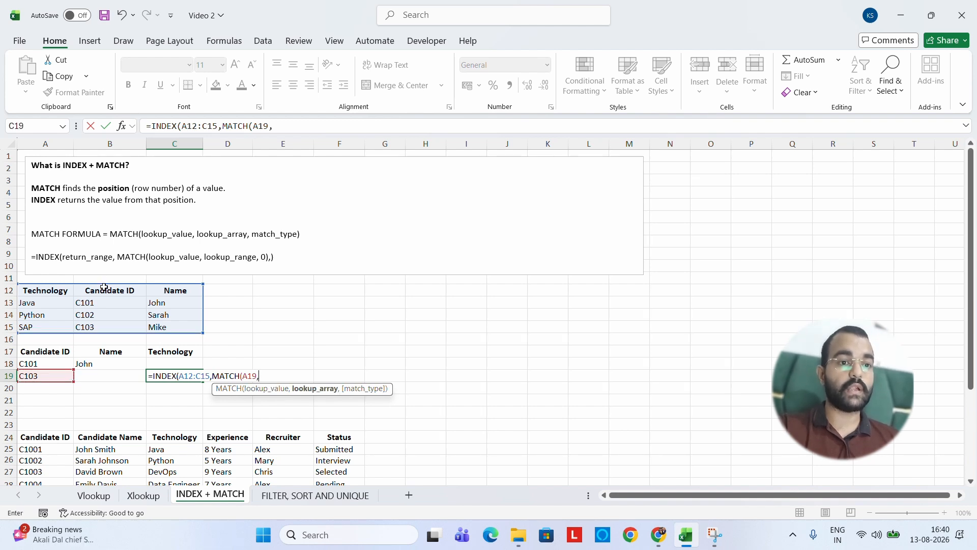
pyautogui.moveTo(104, 288); pyautogui.dragTo(102, 326)
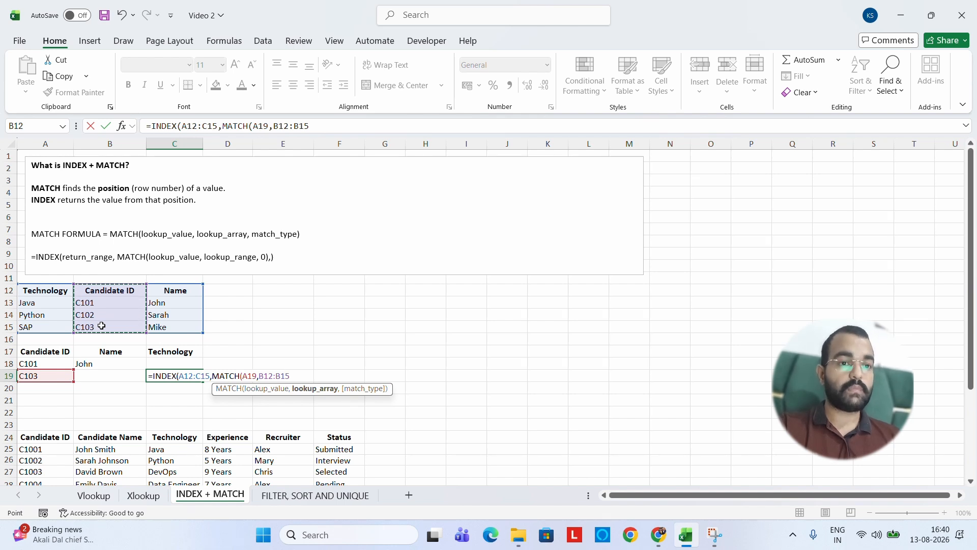
# Complete the Technology formula in C19 with exact match type 0 and column number 1.
pyautogui.write(',')
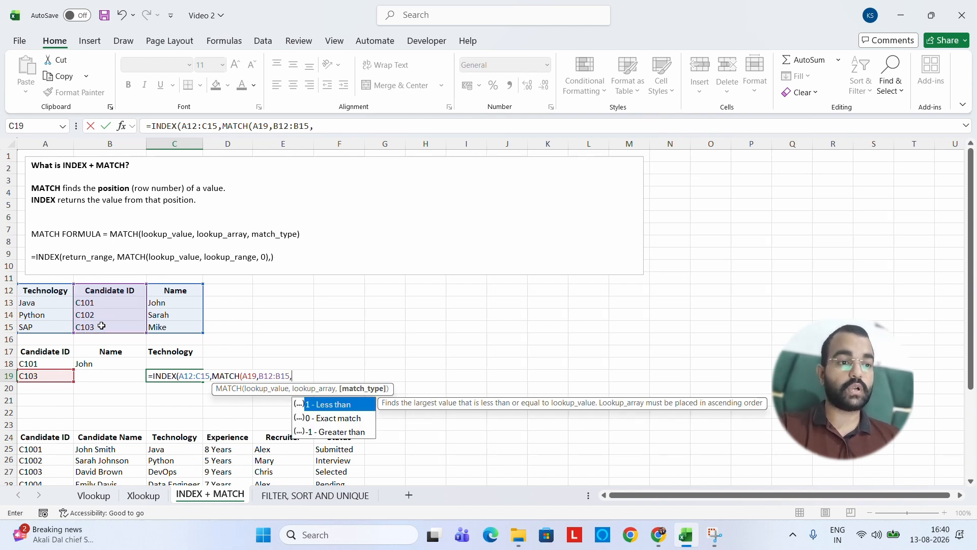
pyautogui.write('0')
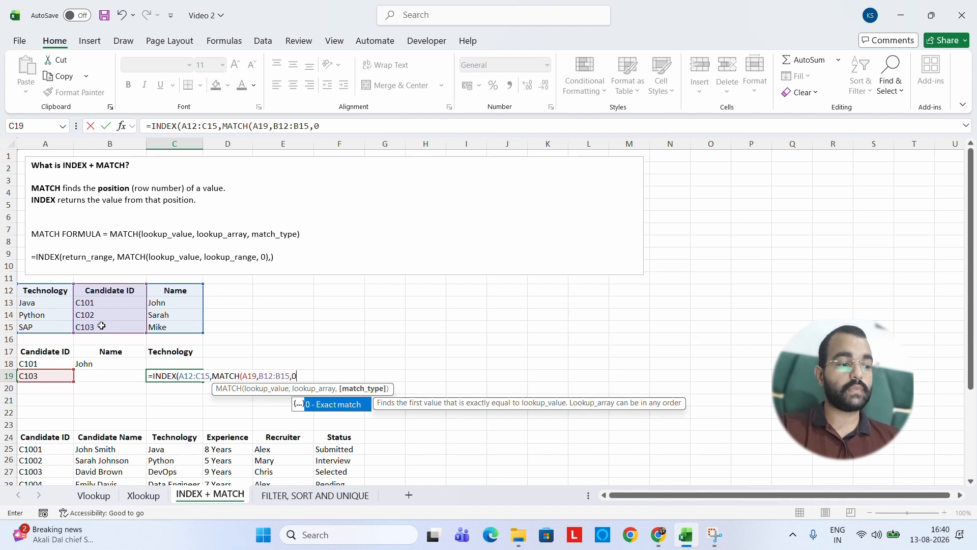
pyautogui.write(')')
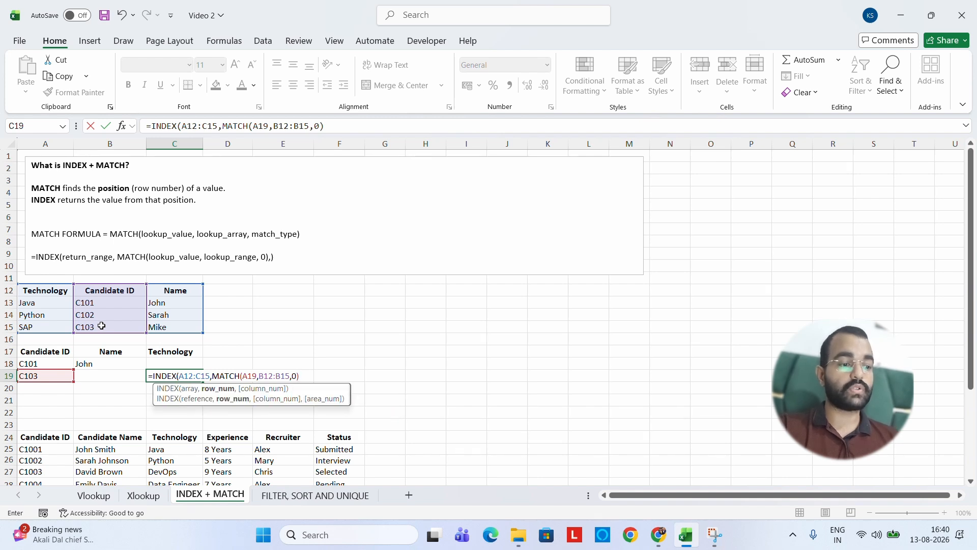
pyautogui.write(',')
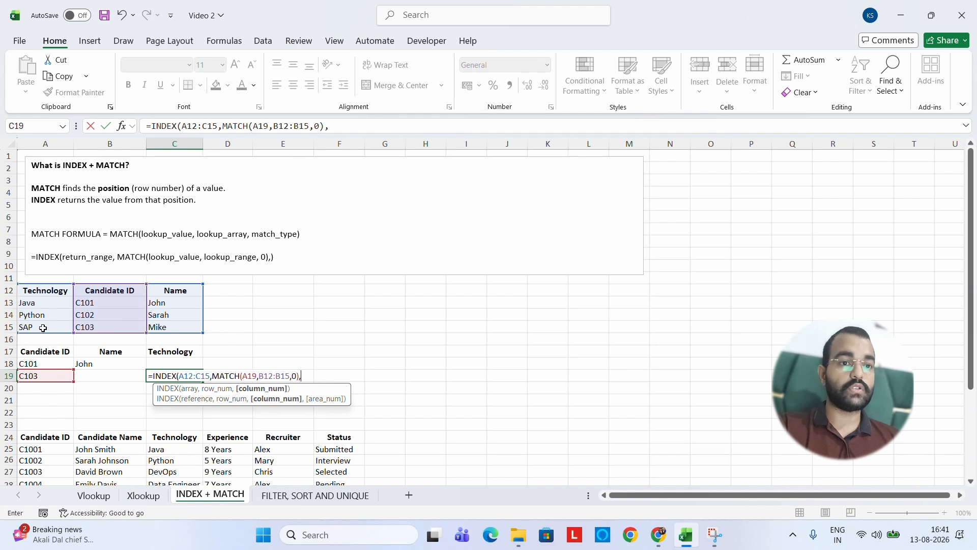
pyautogui.write('1')
pyautogui.press('Return')
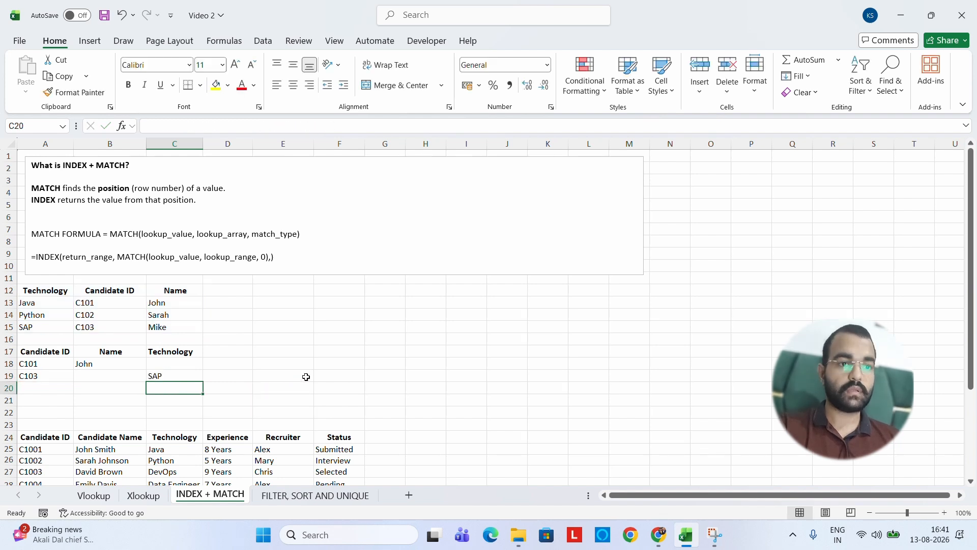
pyautogui.click(171, 374)
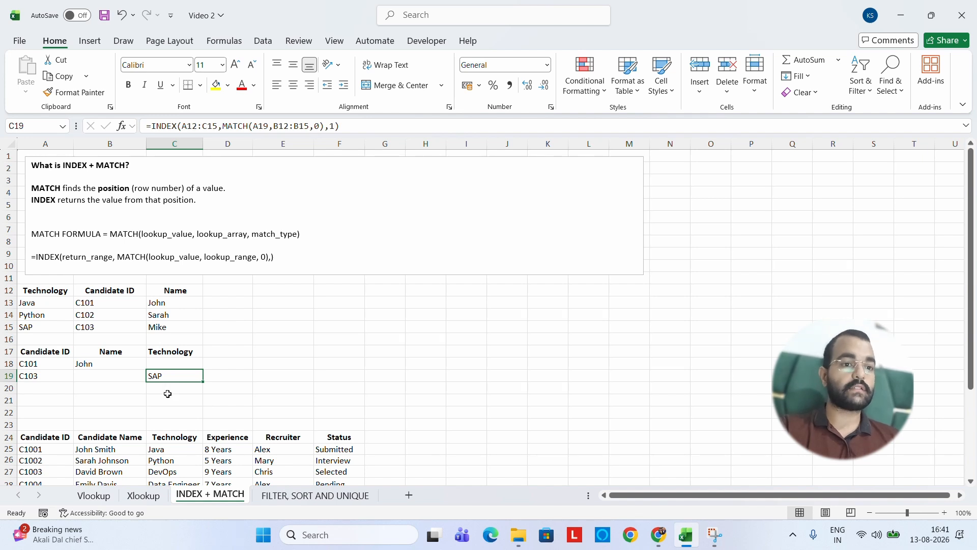
# Start an INDEX formula in Candidate Name cell B34, beside candidate ID C1003, with the table A24:F28 as its array.
pyautogui.click(162, 413)
pyautogui.press('Down')
pyautogui.press('Down')
pyautogui.press('Down')
pyautogui.press('Down')
pyautogui.press('Down')
pyautogui.press('Down')
pyautogui.press('Down')
pyautogui.press('Down')
pyautogui.press('Down')
pyautogui.press('Down')
pyautogui.press('Down')
pyautogui.press('Down')
pyautogui.press('Down')
pyautogui.press('Down')
pyautogui.press('Down')
pyautogui.press('Down')
pyautogui.press('Down')
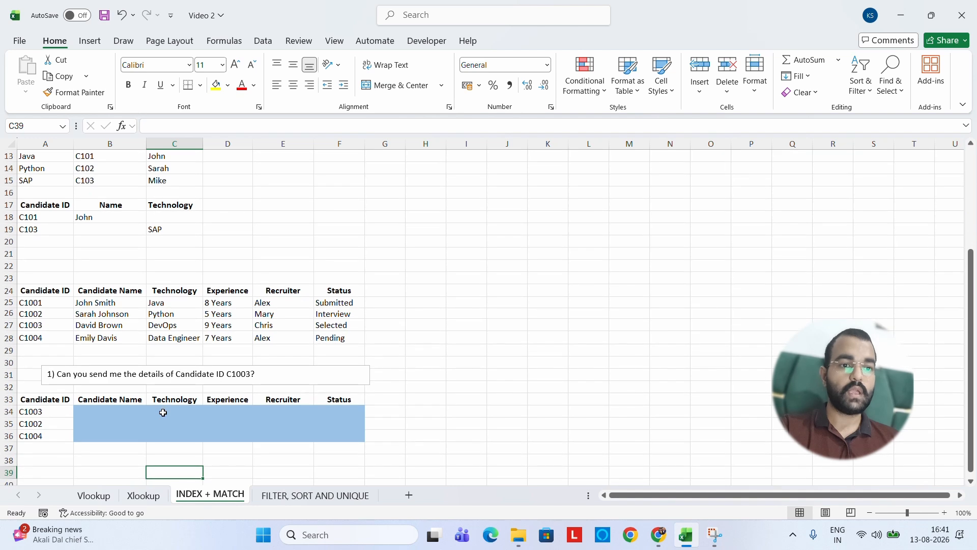
pyautogui.click(102, 410)
pyautogui.write('=')
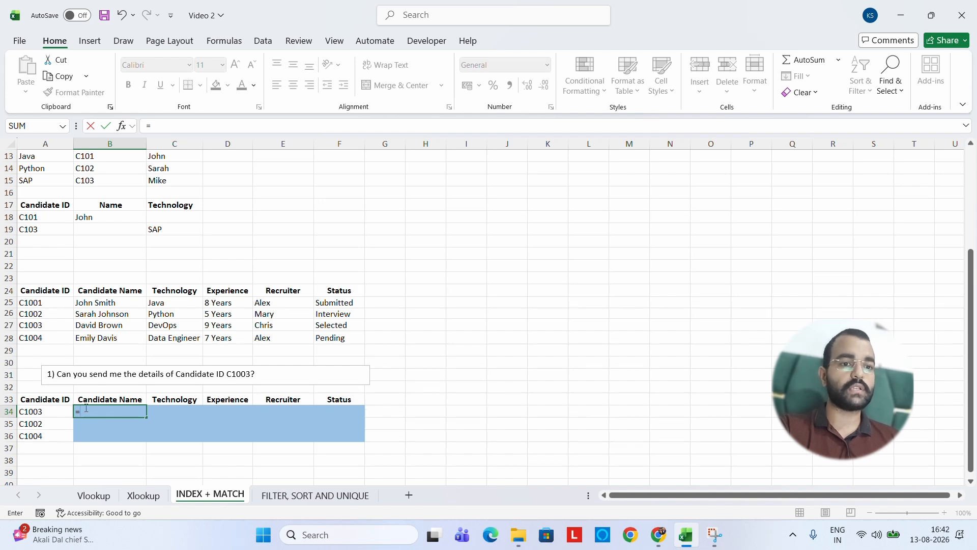
pyautogui.write('index')
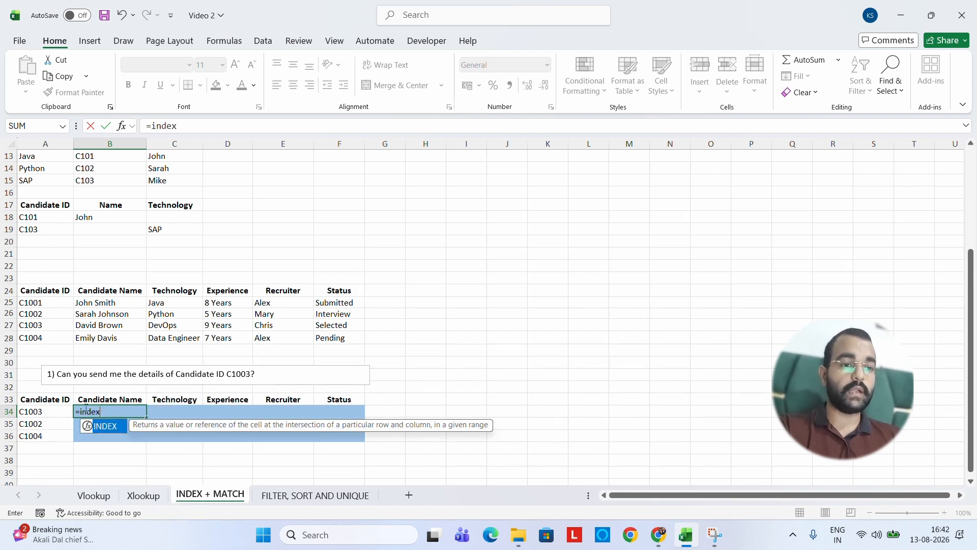
pyautogui.press('Tab')
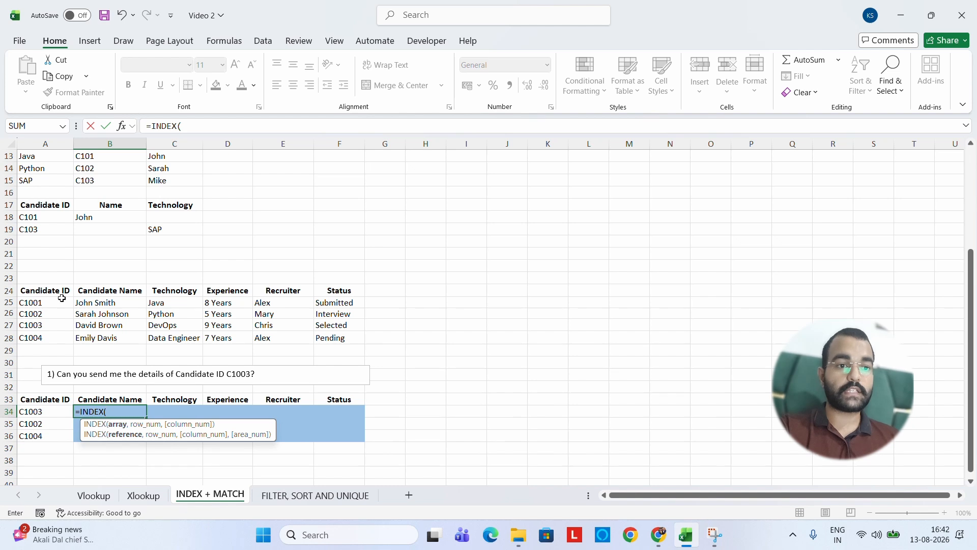
pyautogui.moveTo(62, 299); pyautogui.dragTo(332, 345)
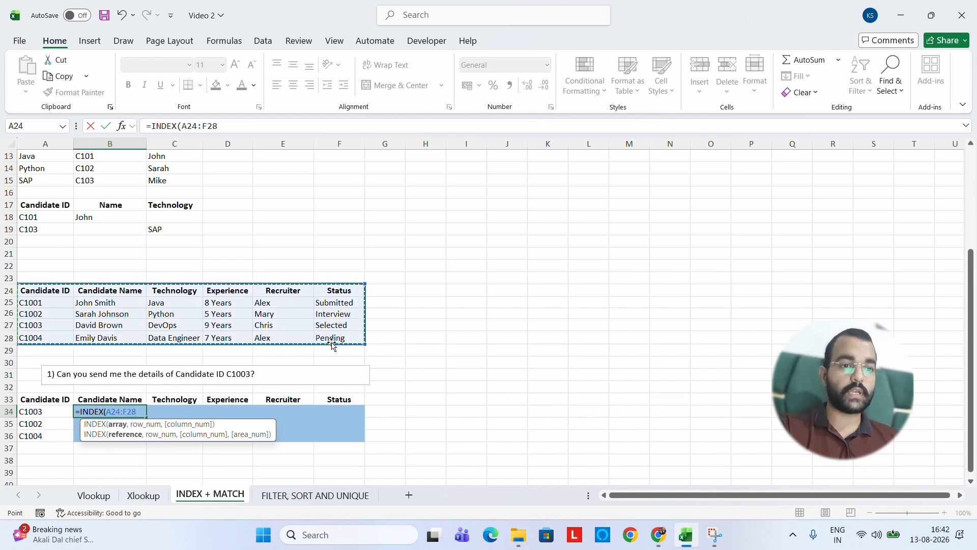
pyautogui.write(',')
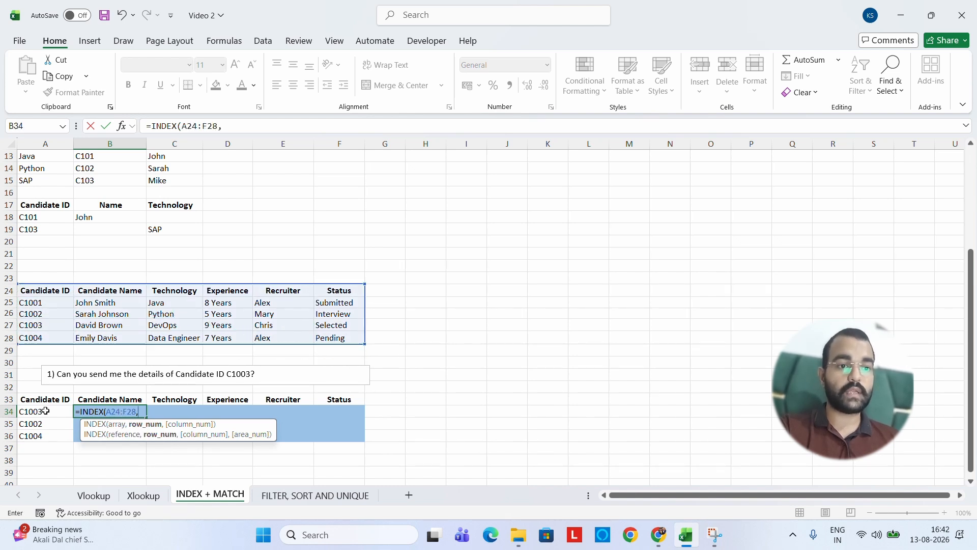
# Complete B34's INDEX formula with a nested MATCH of A34 in A24:A28, match type 0, as row number and 2 as column number.
pyautogui.write('MATCH(')
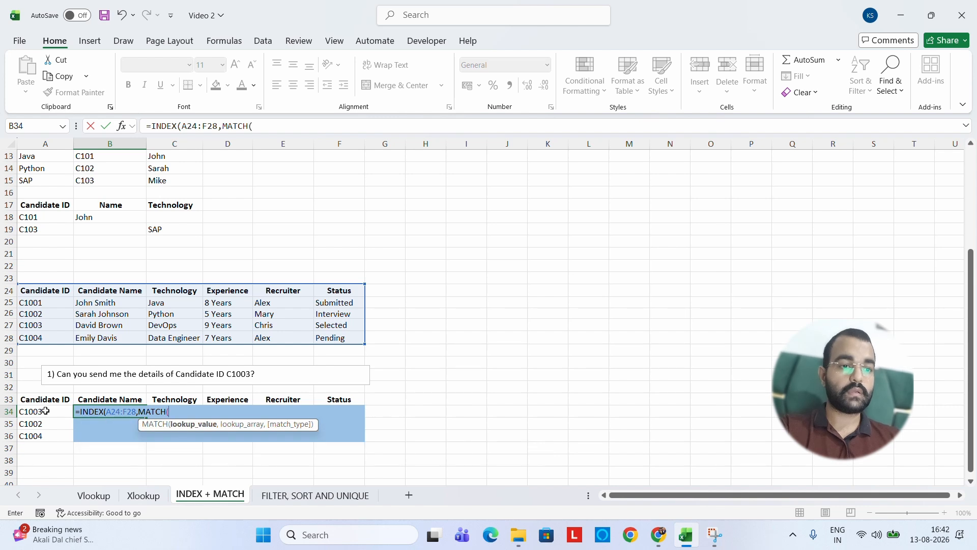
pyautogui.click(40, 412)
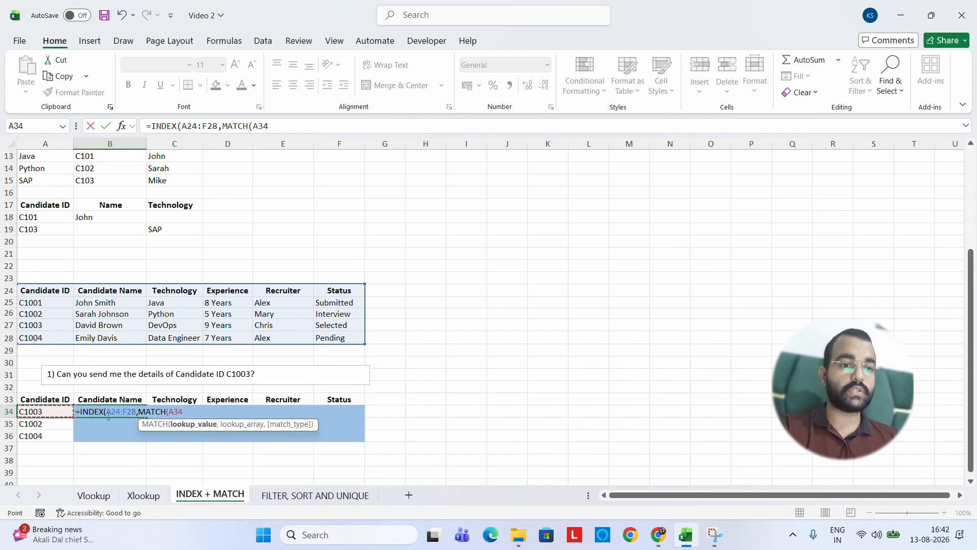
pyautogui.write(',')
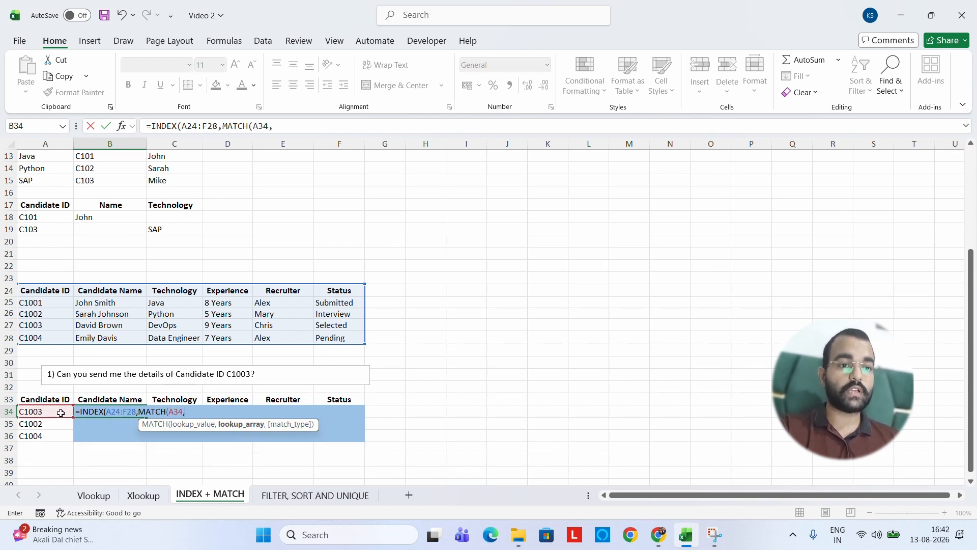
pyautogui.moveTo(52, 291); pyautogui.dragTo(45, 338)
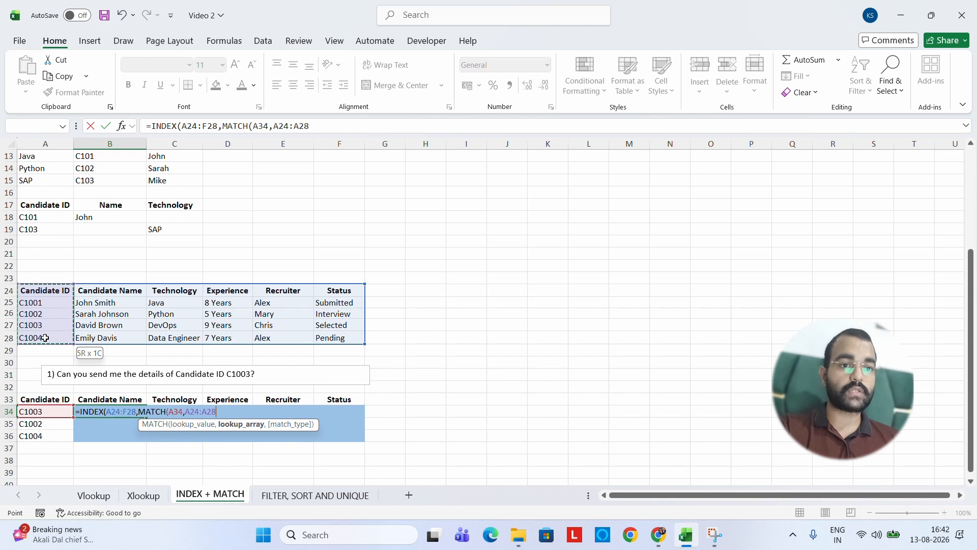
pyautogui.write(',')
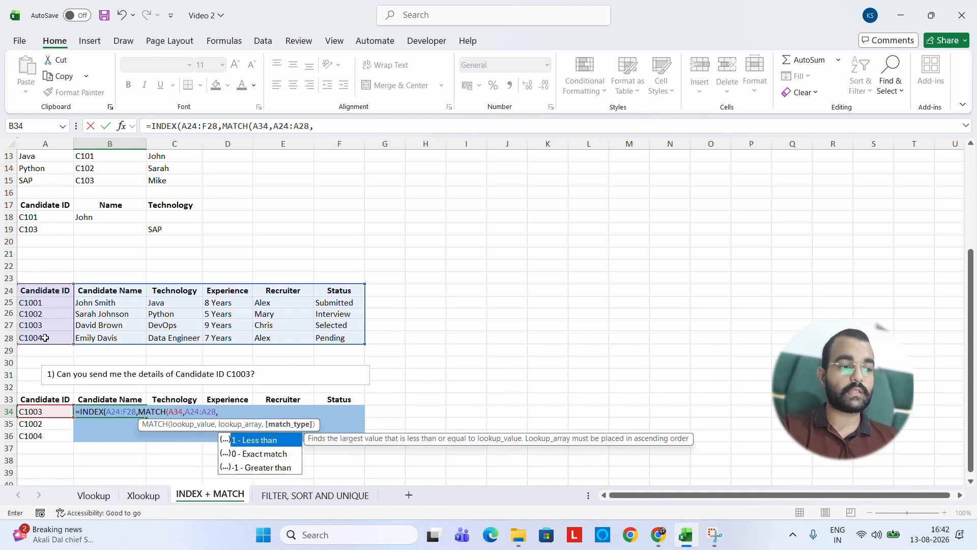
pyautogui.write('0')
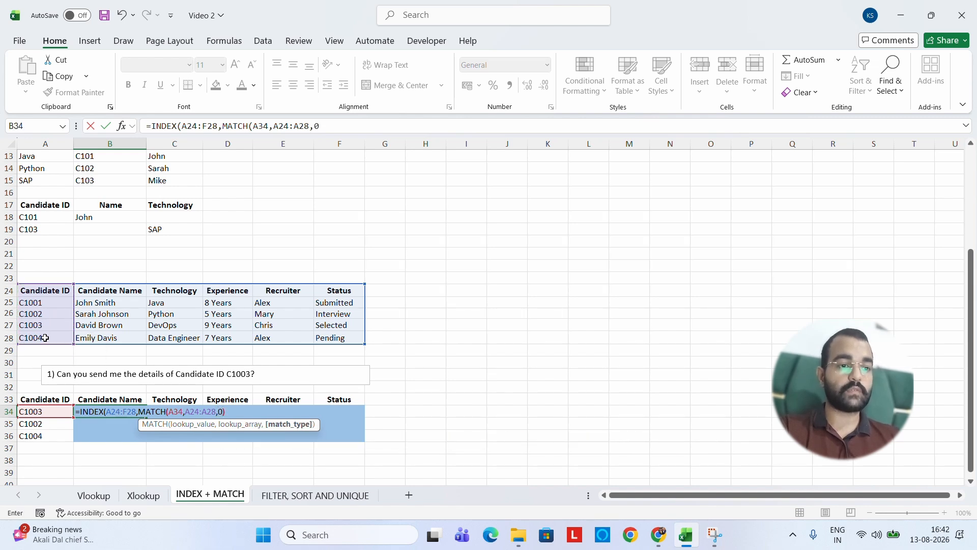
pyautogui.write('),')
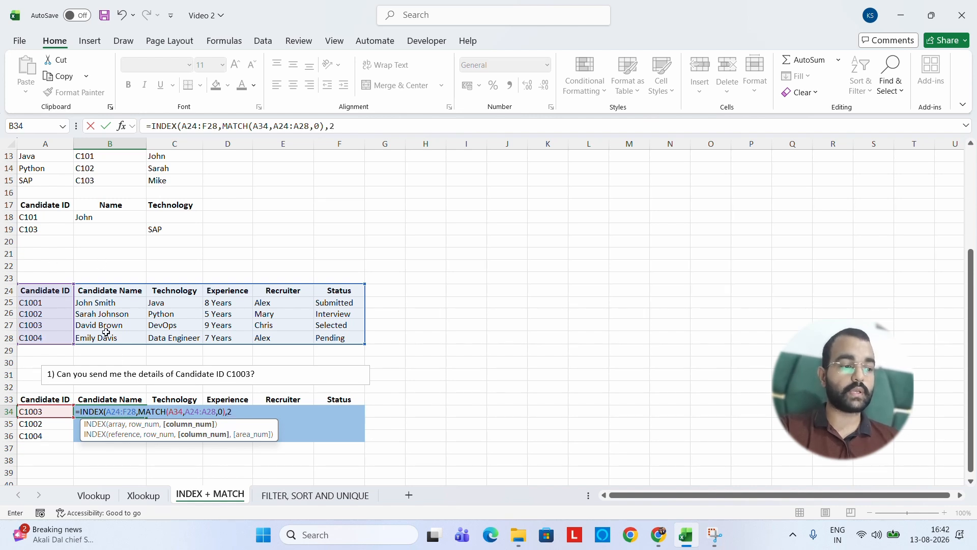
pyautogui.write('2)')
pyautogui.press('Return')
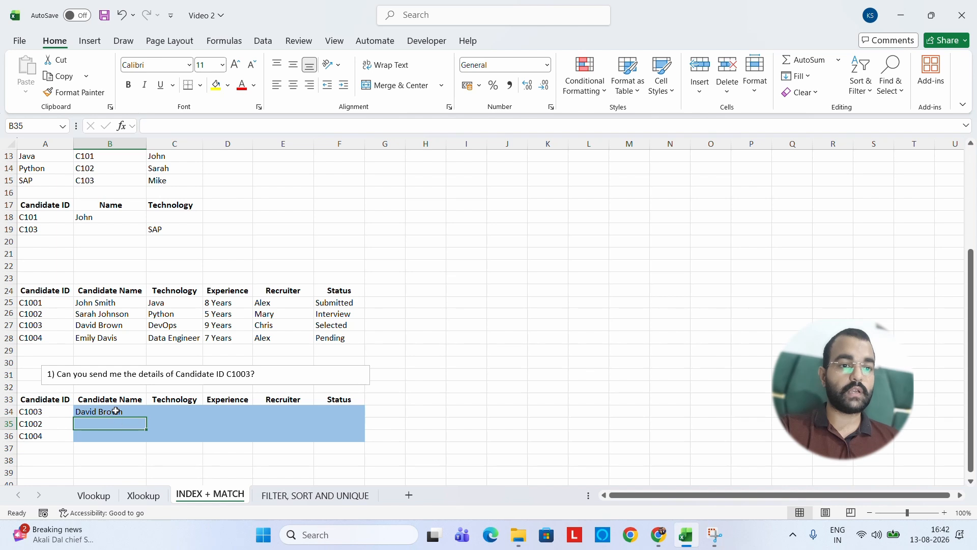
# Fill the B34 formula across to Status cell F34, and open the FILTER, SORT AND UNIQUE sheet.
pyautogui.hotkey('shift', 'Return')
pyautogui.moveTo(147, 416); pyautogui.dragTo(359, 414)
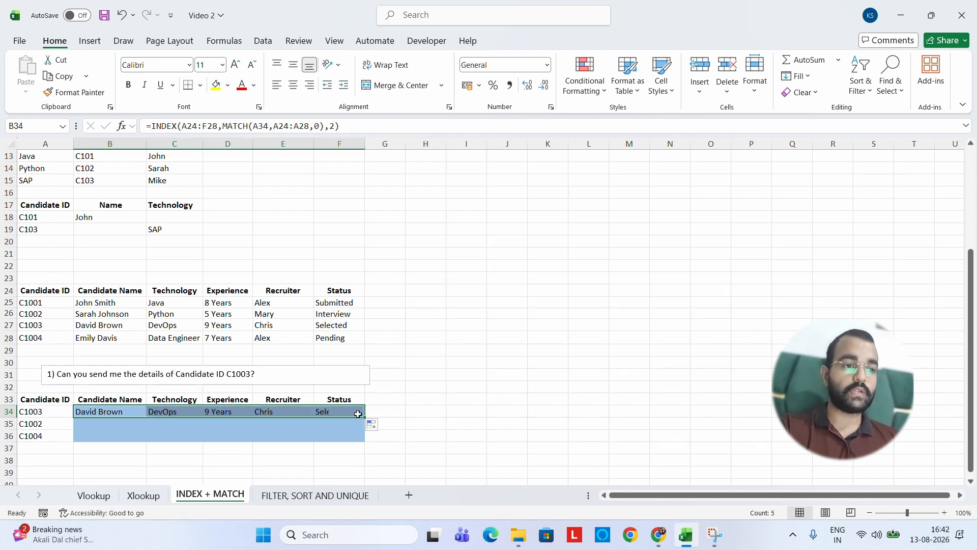
pyautogui.click(96, 424)
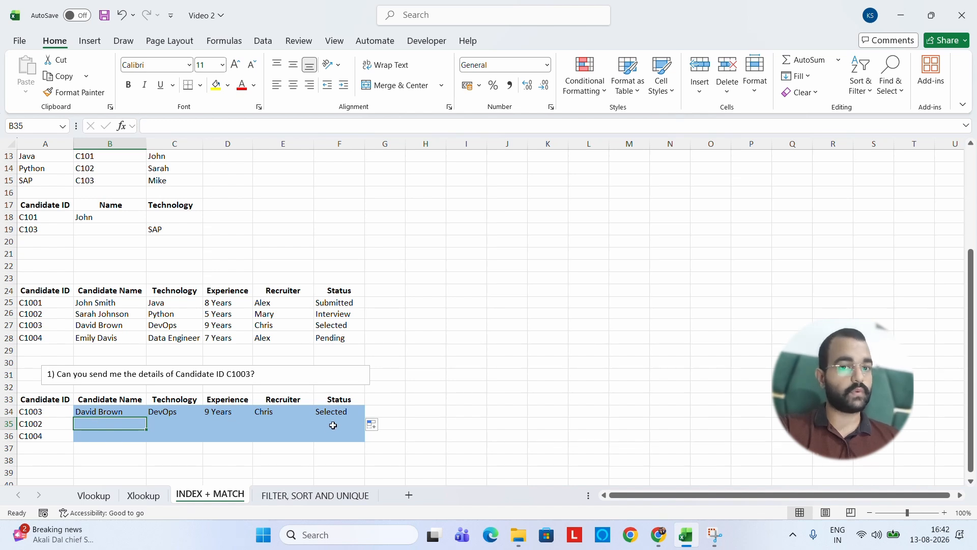
pyautogui.click(287, 496)
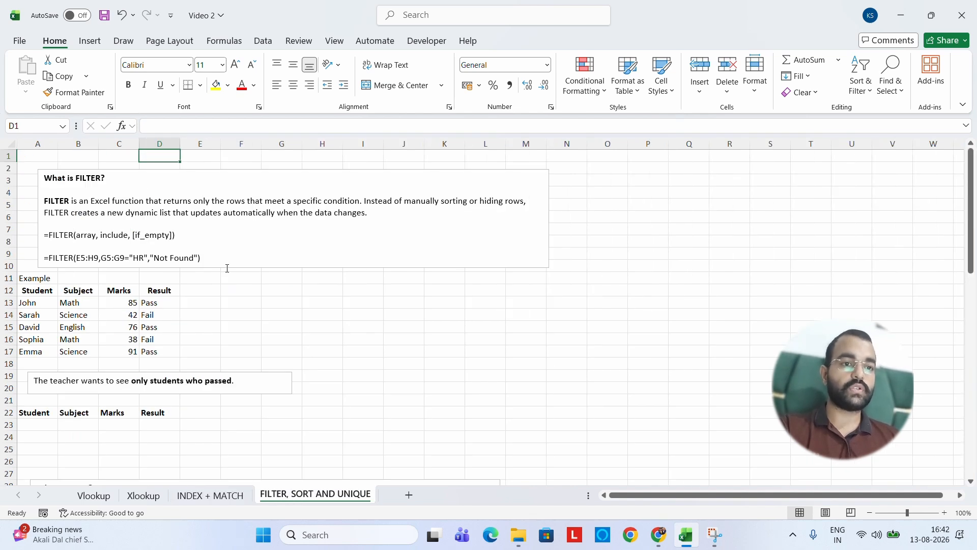
# Copy the Student, Subject, Marks and Result headers from A12:D12 to G12:J12.
pyautogui.click(234, 295)
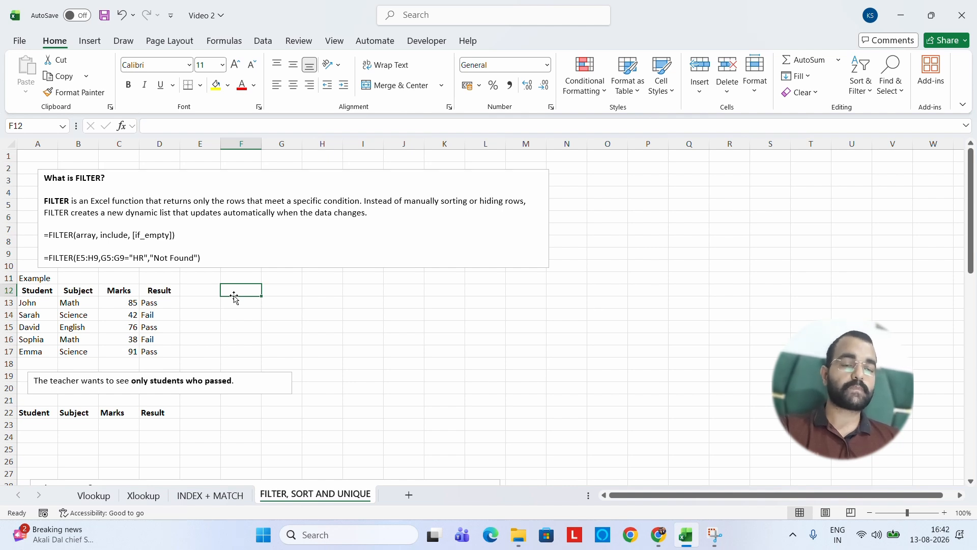
pyautogui.moveTo(38, 291); pyautogui.dragTo(163, 351)
pyautogui.click(109, 324)
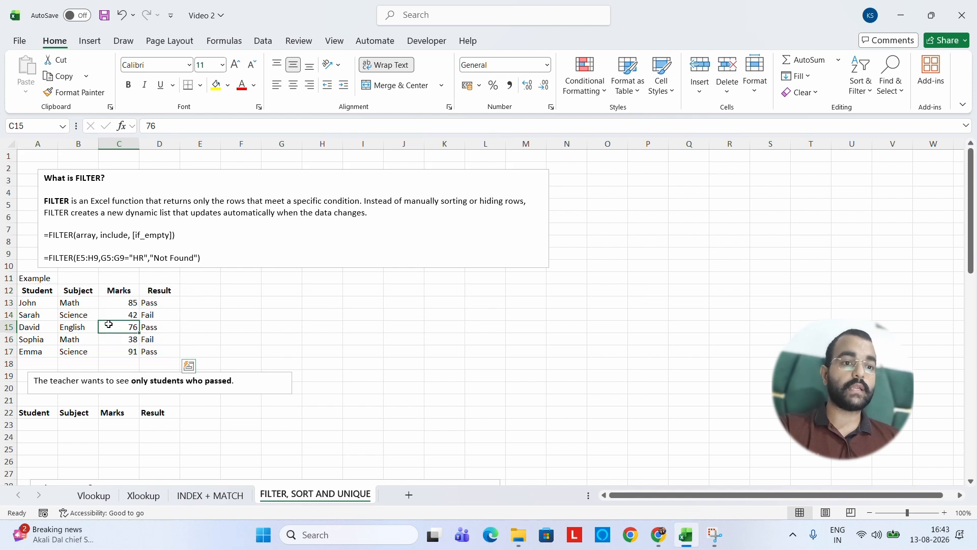
pyautogui.moveTo(32, 289); pyautogui.dragTo(153, 290)
# Start a FILTER formula in A23, under the lower Student header, with the table A12:D17 as its array.
pyautogui.click(41, 427)
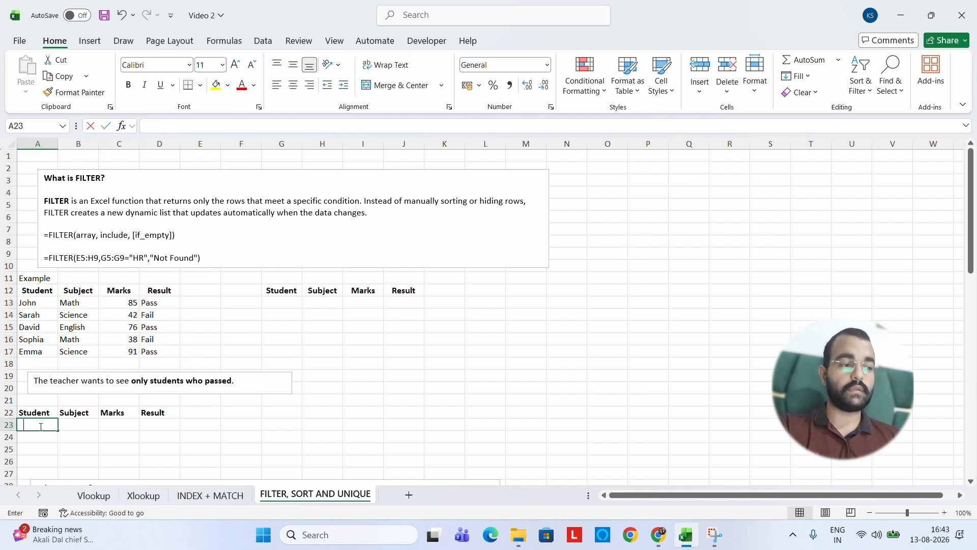
pyautogui.write('=')
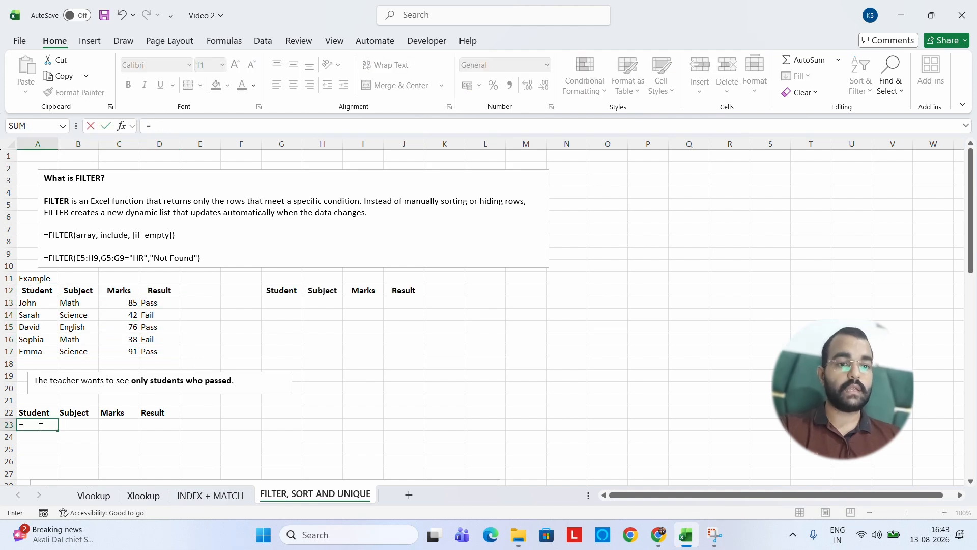
pyautogui.write('FILTER')
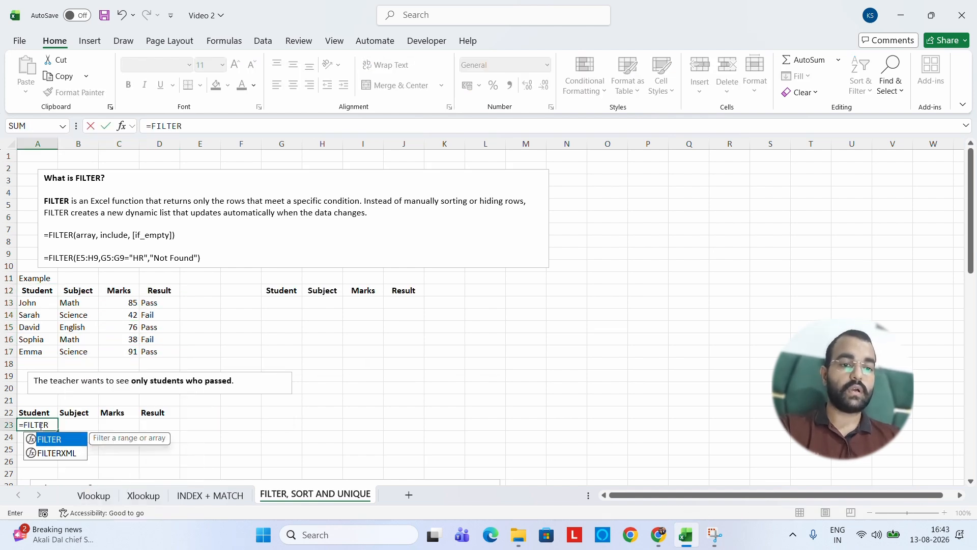
pyautogui.write('(')
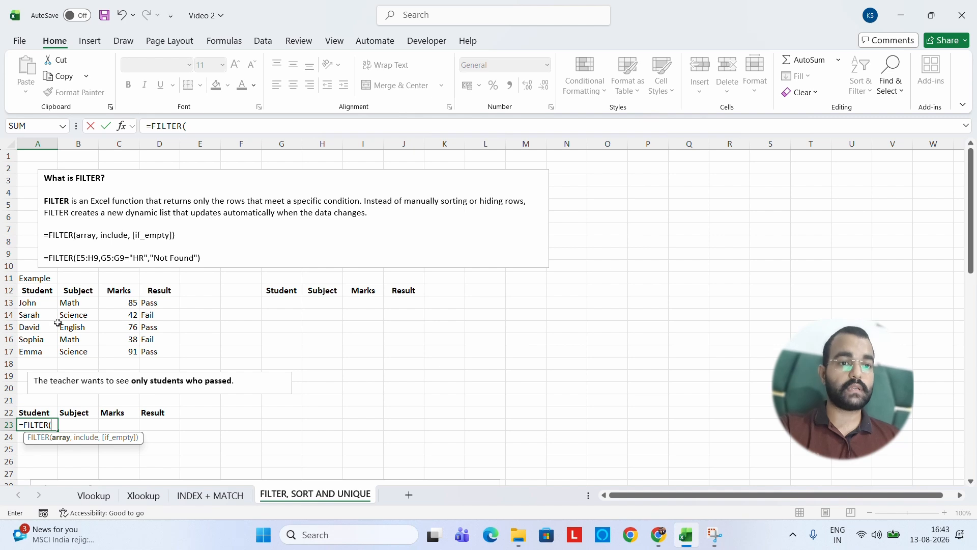
pyautogui.moveTo(35, 289); pyautogui.dragTo(160, 352)
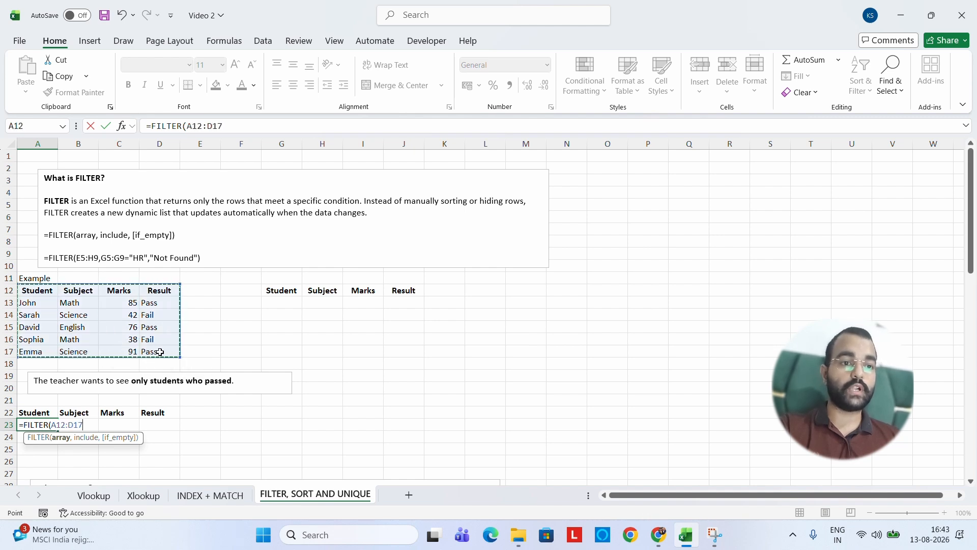
pyautogui.write(',')
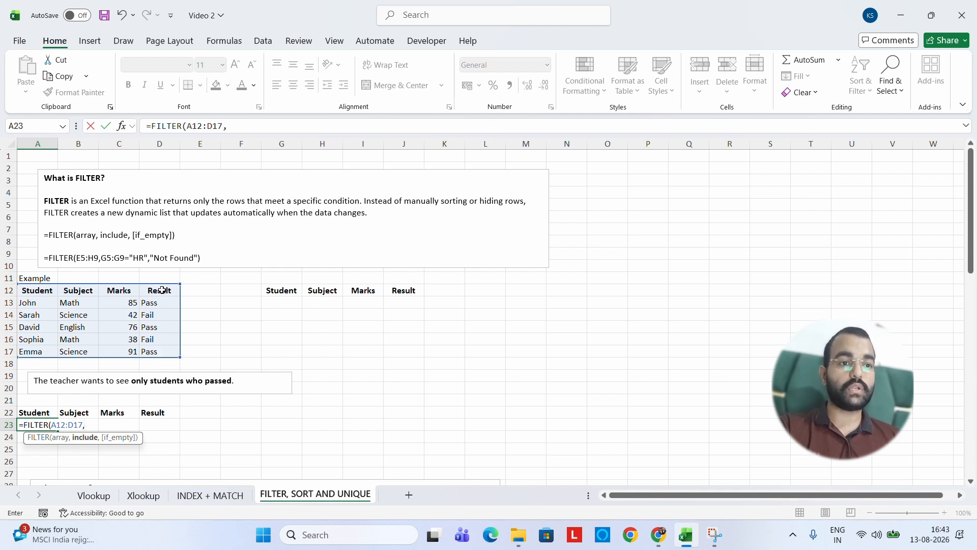
# Complete the A23 FILTER formula with the include condition D12:D17="Pass".
pyautogui.moveTo(162, 290); pyautogui.dragTo(162, 350)
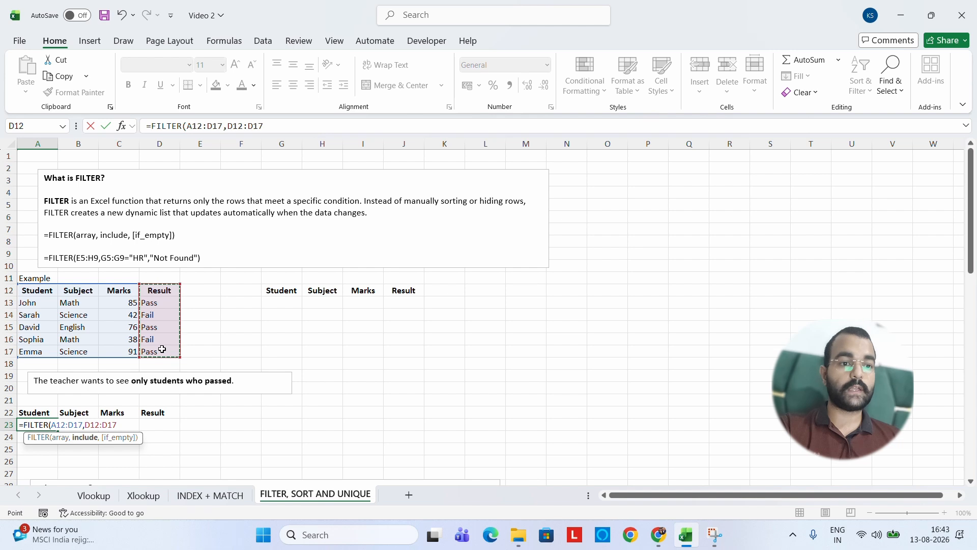
pyautogui.write('=')
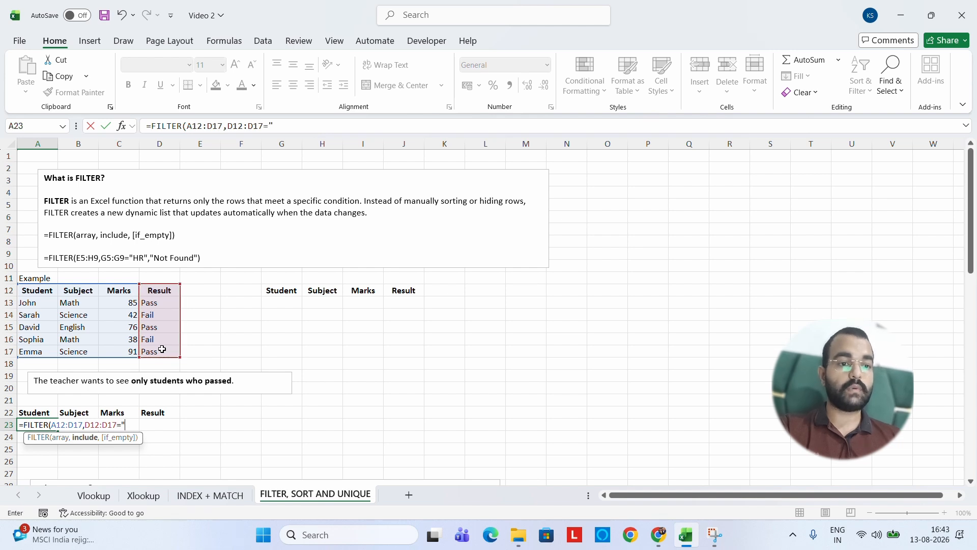
pyautogui.write('"P')
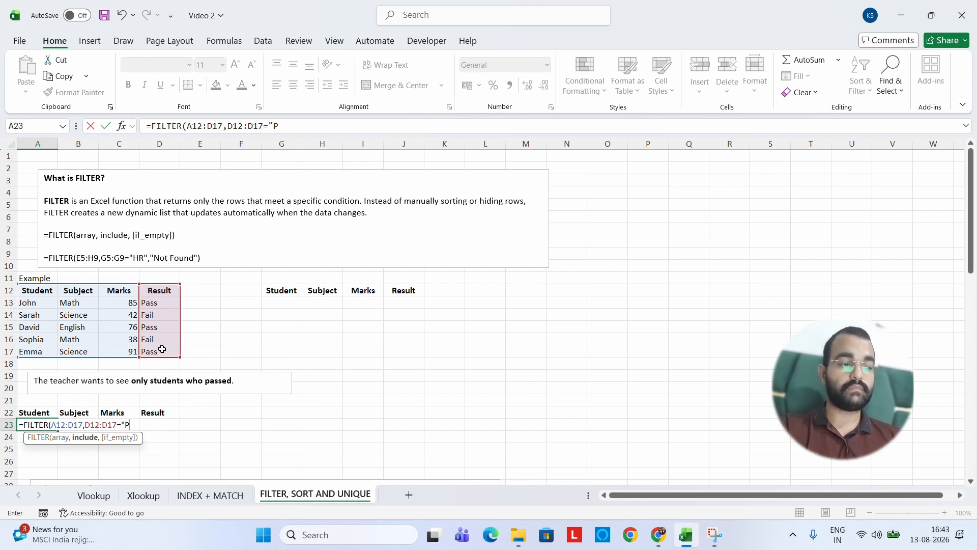
pyautogui.write('Ass"')
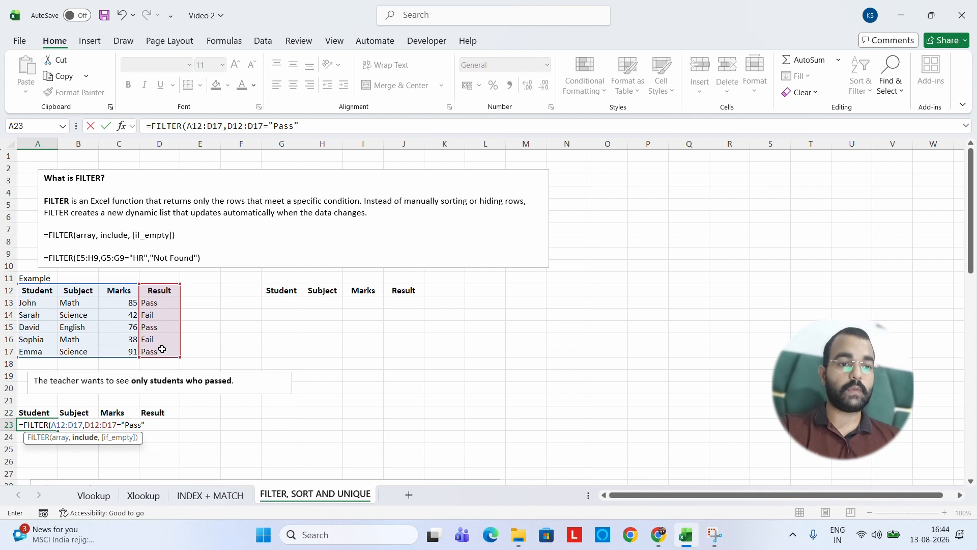
pyautogui.write(')')
pyautogui.press('Return')
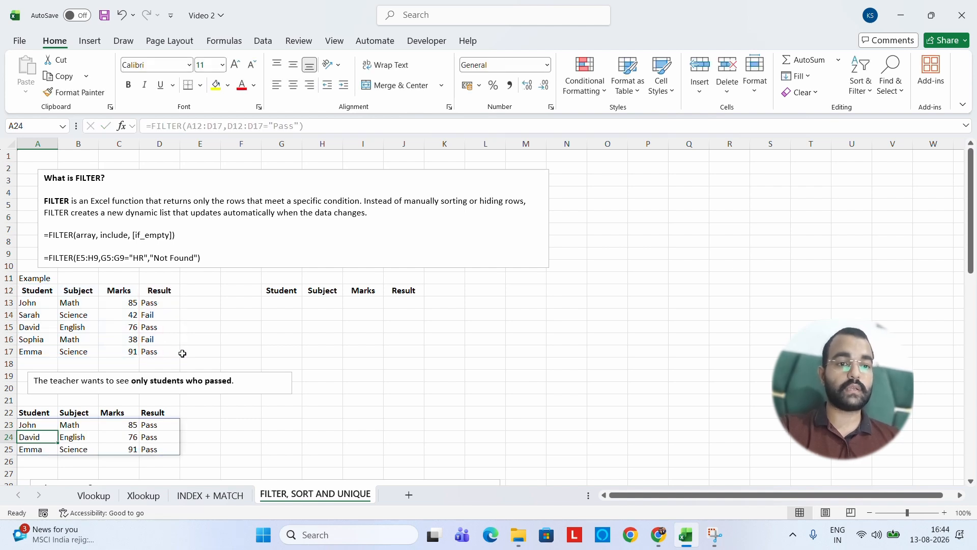
pyautogui.moveTo(37, 426); pyautogui.dragTo(162, 444)
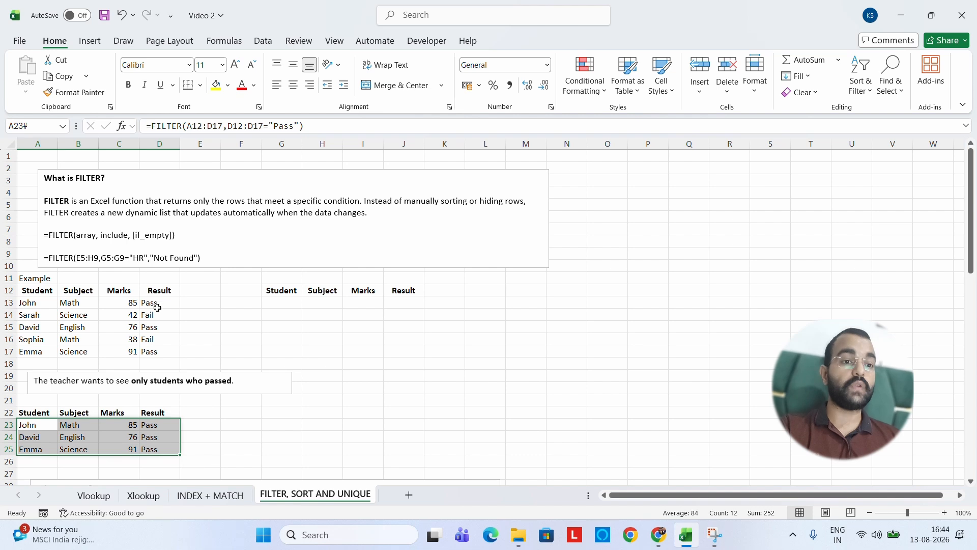
pyautogui.click(275, 304)
# Clear the sample sorted products and quantities in A45:B48 of the SORT example.
pyautogui.click(201, 436)
pyautogui.press('Down')
pyautogui.press('Down')
pyautogui.press('Down')
pyautogui.press('Down')
pyautogui.press('Down')
pyautogui.press('Down')
pyautogui.press('Down')
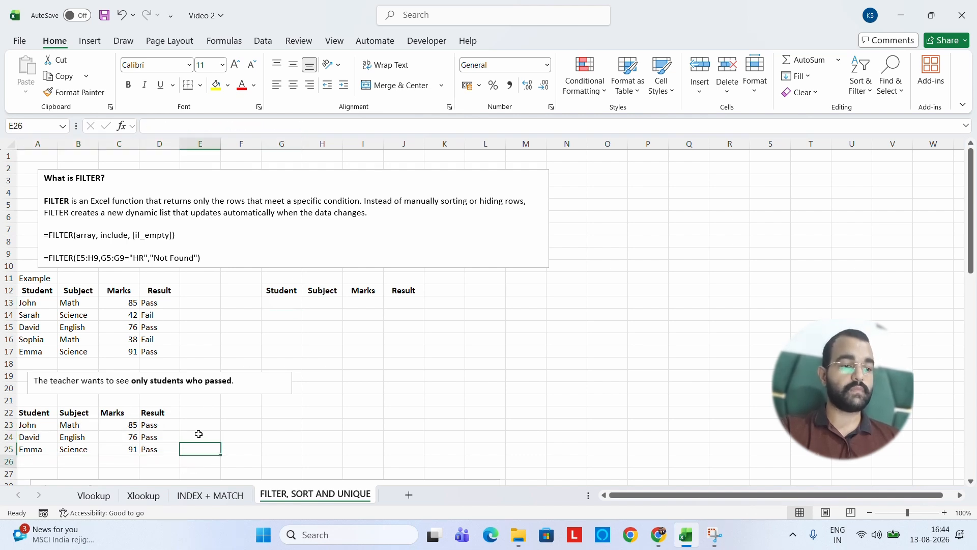
pyautogui.press('Down')
pyautogui.press('Down')
pyautogui.press('Down')
pyautogui.press('Down')
pyautogui.press('Down')
pyautogui.press('Down')
pyautogui.press('Down')
pyautogui.press('Down')
pyautogui.press('Down')
pyautogui.press('Down')
pyautogui.press('Down')
pyautogui.press('Down')
pyautogui.press('Down')
pyautogui.press('Down')
pyautogui.press('Down')
pyautogui.press('Down')
pyautogui.press('Down')
pyautogui.press('Down')
pyautogui.press('Down')
pyautogui.press('Down')
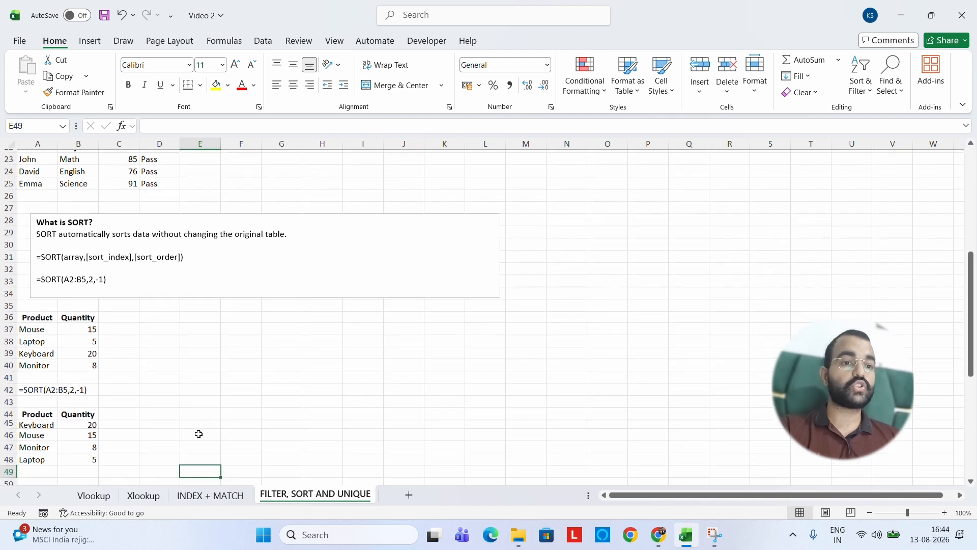
pyautogui.moveTo(32, 290); pyautogui.dragTo(77, 340)
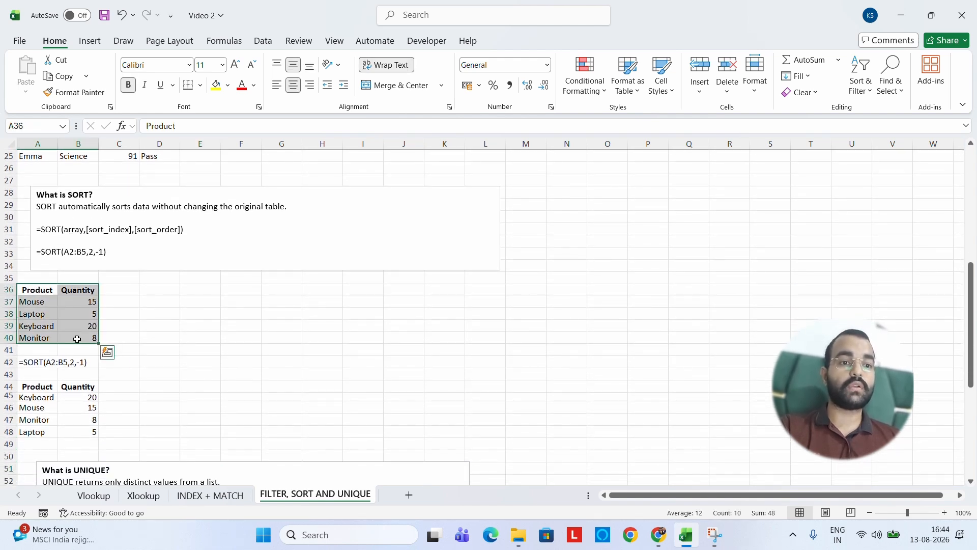
pyautogui.moveTo(39, 399); pyautogui.dragTo(83, 429)
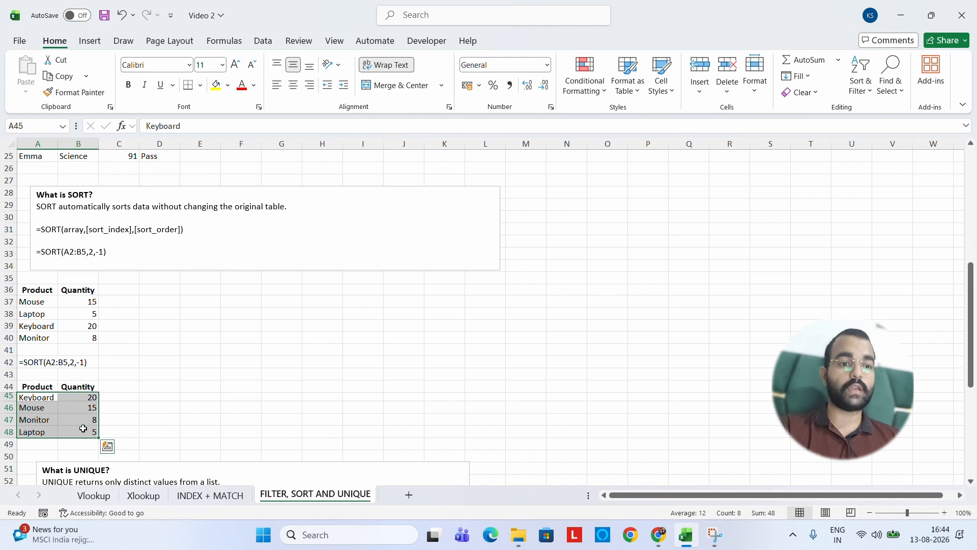
pyautogui.press('BackSpace')
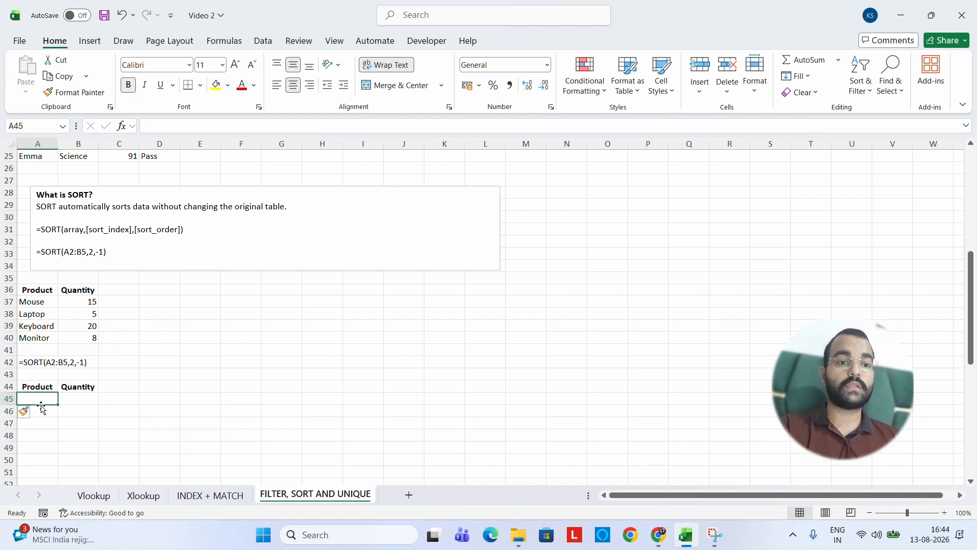
# Start a SORT formula in A45 with the product table A36:B40, headers included, as its array.
pyautogui.write('=SO')
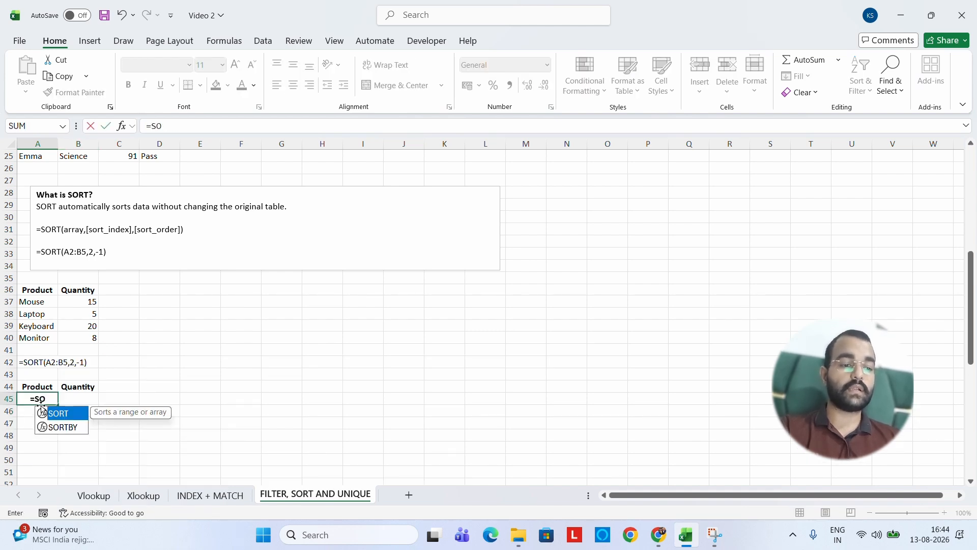
pyautogui.write('RT(')
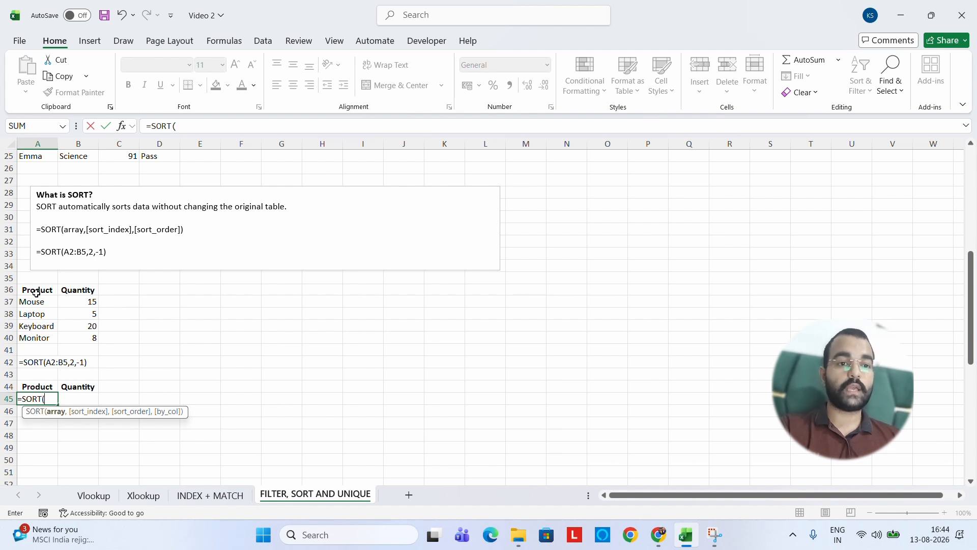
pyautogui.moveTo(36, 291); pyautogui.dragTo(79, 342)
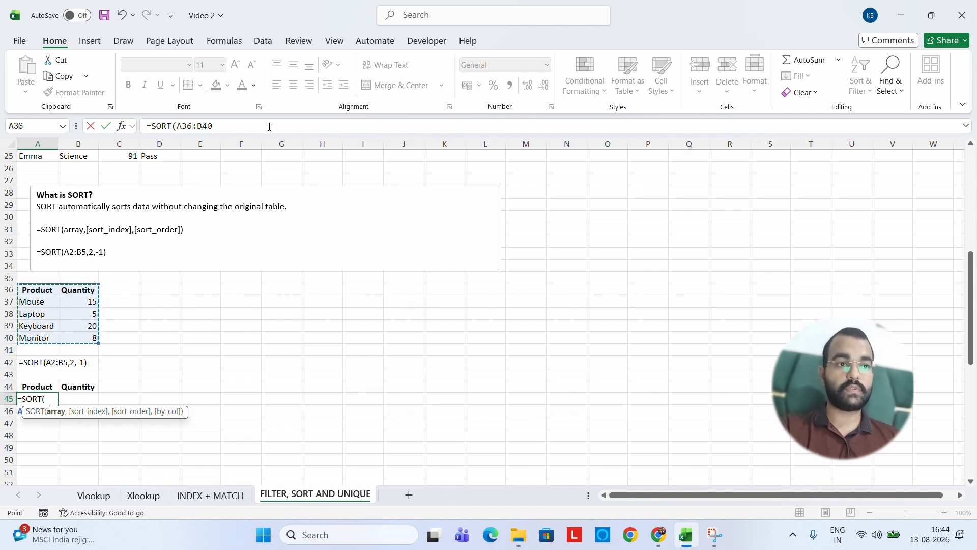
pyautogui.click(238, 128)
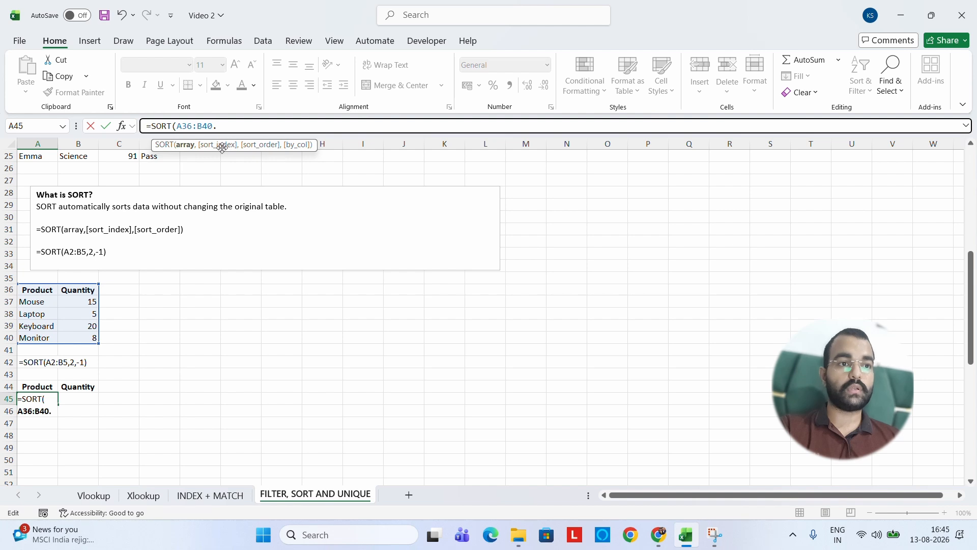
pyautogui.press('BackSpace')
pyautogui.write(',')
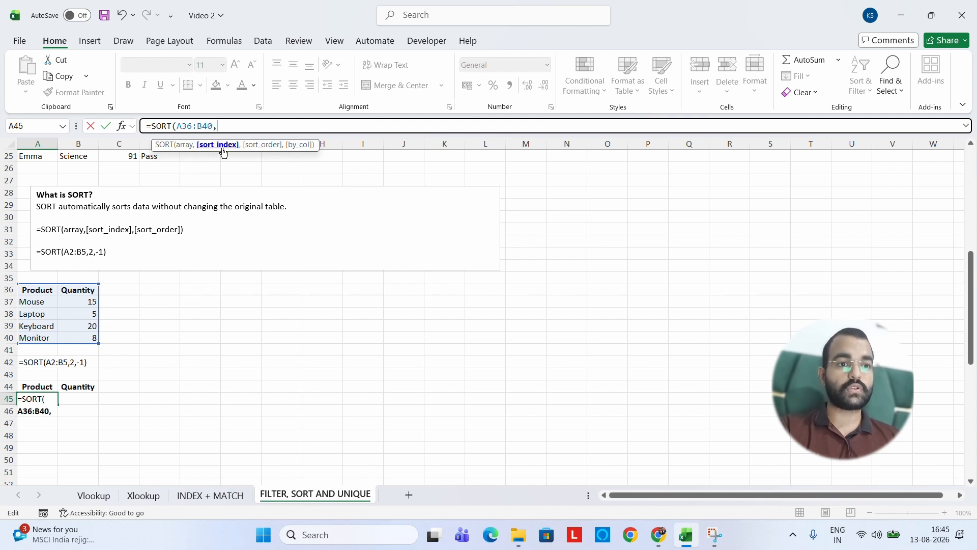
# Complete the A45 SORT formula with sort index 2 and sort order -1 for descending.
pyautogui.write('2')
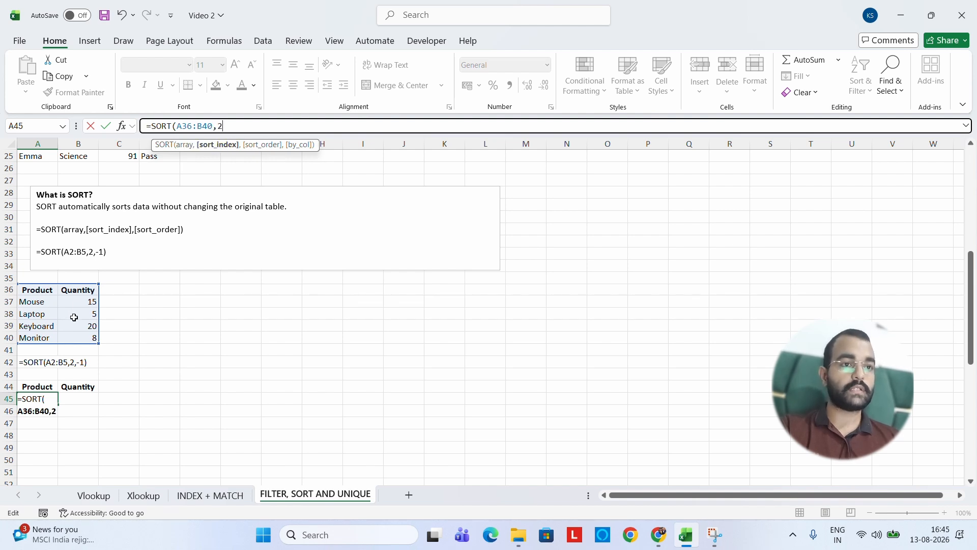
pyautogui.write(',')
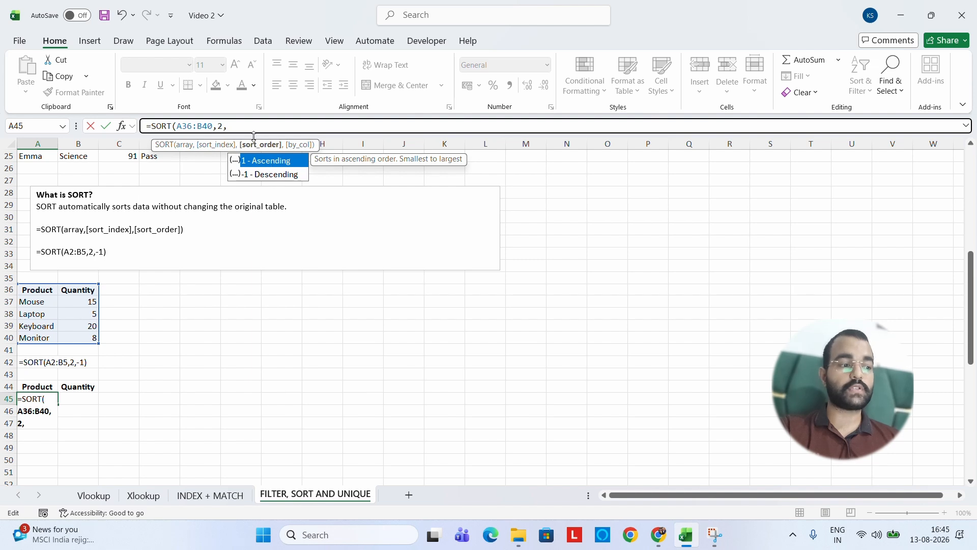
pyautogui.write('-1')
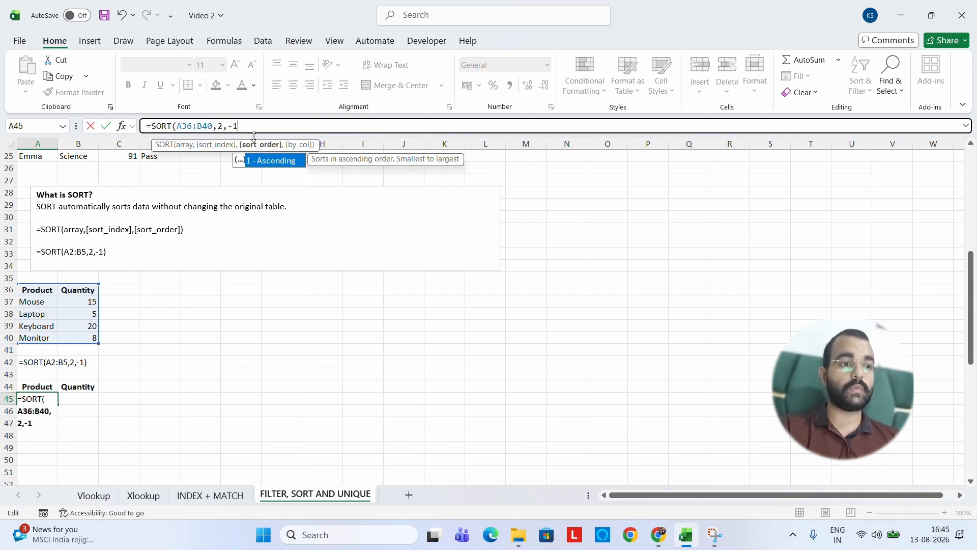
pyautogui.press('Return')
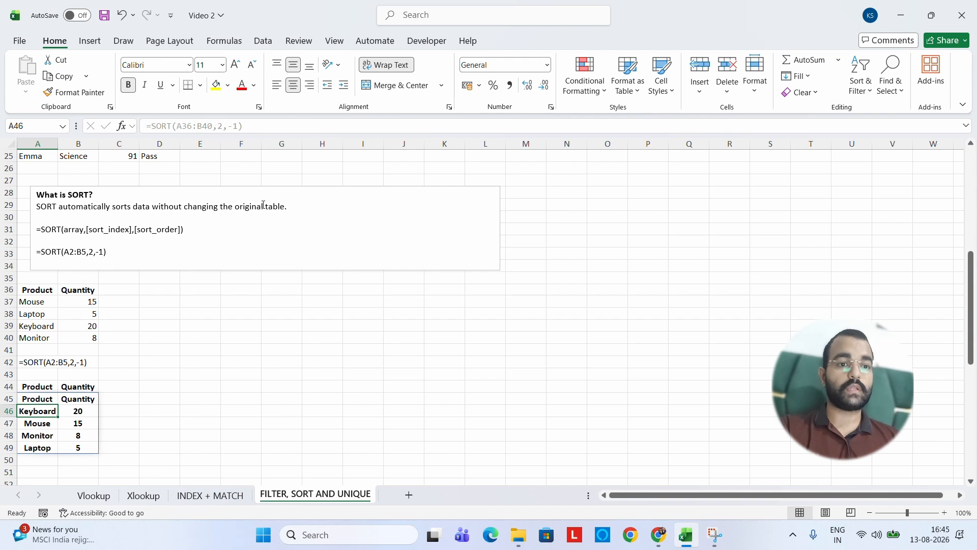
# Delete row 44, which holds the duplicate Product and Quantity headers above the sorted output.
pyautogui.click(4, 386)
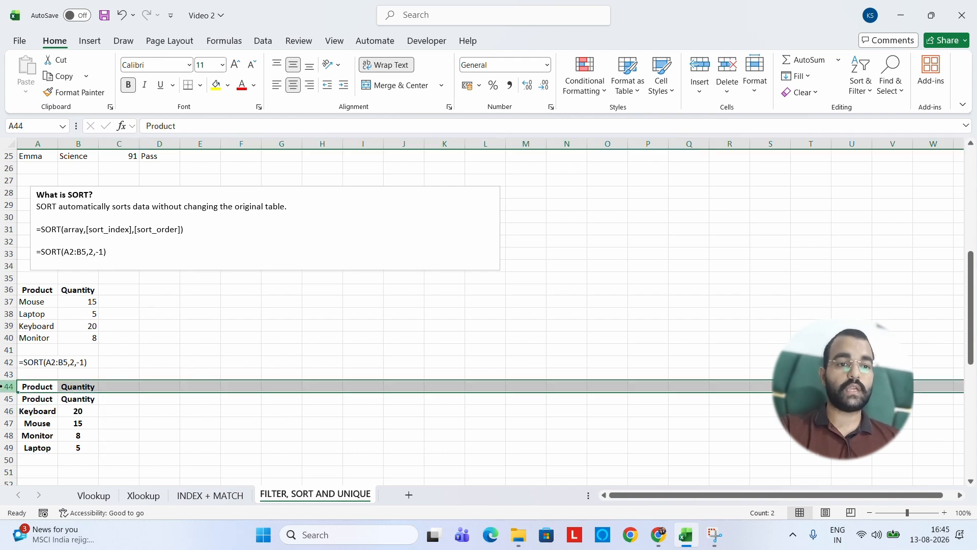
pyautogui.hotkey('ctrl', '-')
pyautogui.click(84, 410)
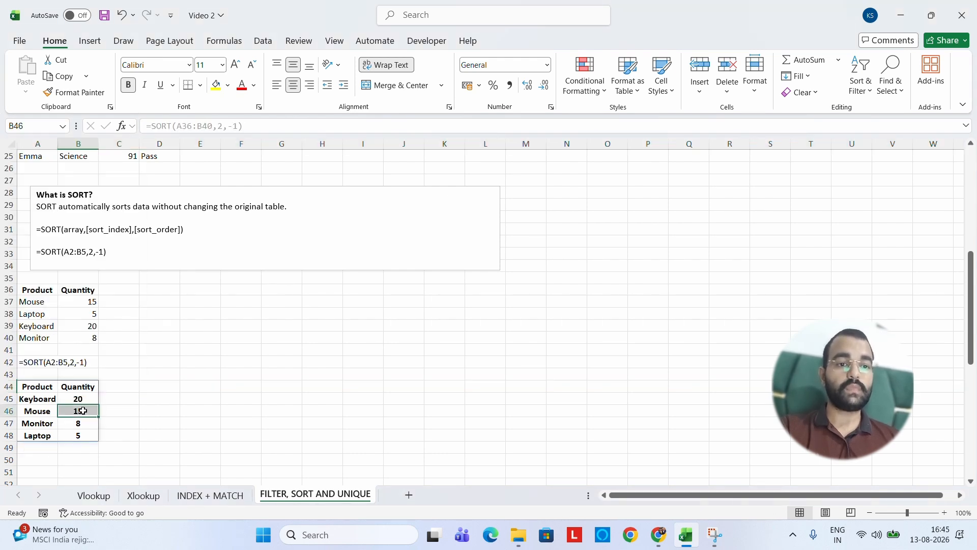
pyautogui.moveTo(86, 400); pyautogui.dragTo(78, 436)
pyautogui.click(116, 431)
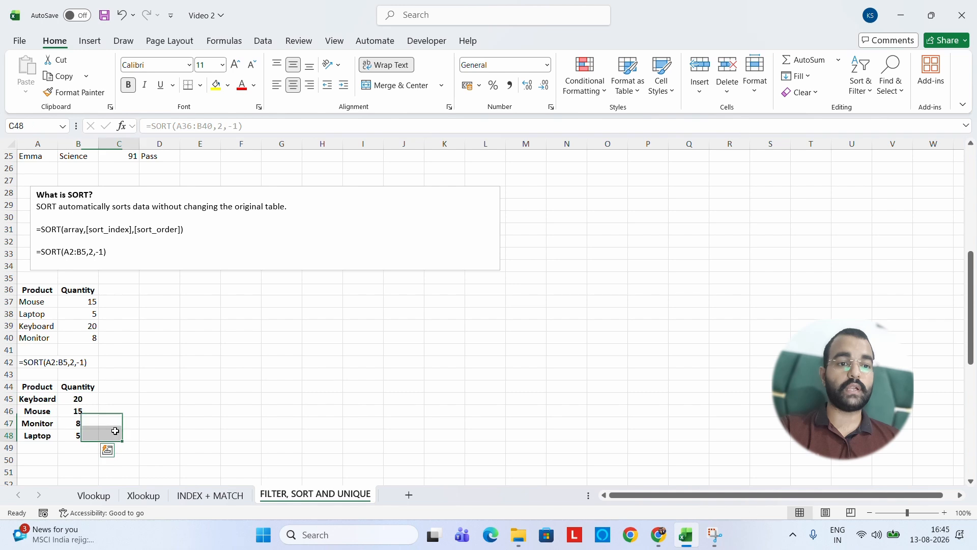
# Examine the UNIQUE example, comparing the City list in A60:A65 with the sample distinct cities starting at A69.
pyautogui.press('Down')
pyautogui.press('Down')
pyautogui.press('Down')
pyautogui.press('Down')
pyautogui.press('Down')
pyautogui.press('Down')
pyautogui.press('Down')
pyautogui.press('Down')
pyautogui.press('Down')
pyautogui.press('Down')
pyautogui.press('Down')
pyautogui.press('Down')
pyautogui.press('Down')
pyautogui.press('Down')
pyautogui.press('Down')
pyautogui.press('Down')
pyautogui.press('Down')
pyautogui.press('Down')
pyautogui.press('Down')
pyautogui.press('Down')
pyautogui.press('Down')
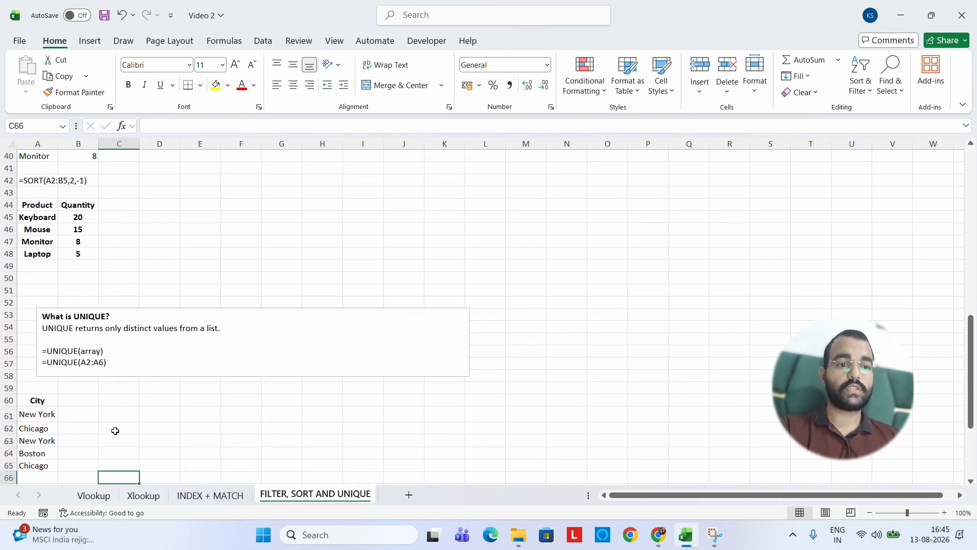
pyautogui.press('Down')
pyautogui.press('Down')
pyautogui.press('Down')
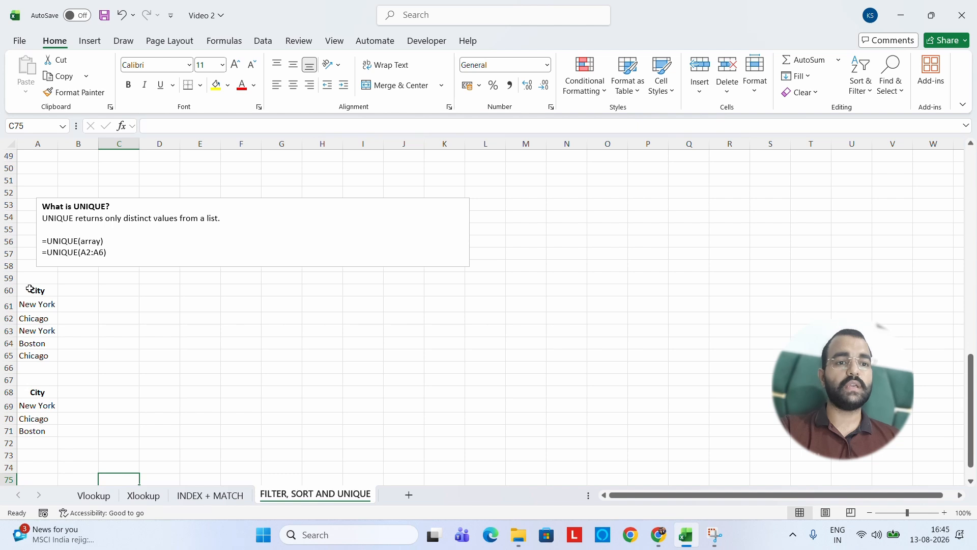
pyautogui.moveTo(33, 287); pyautogui.dragTo(30, 358)
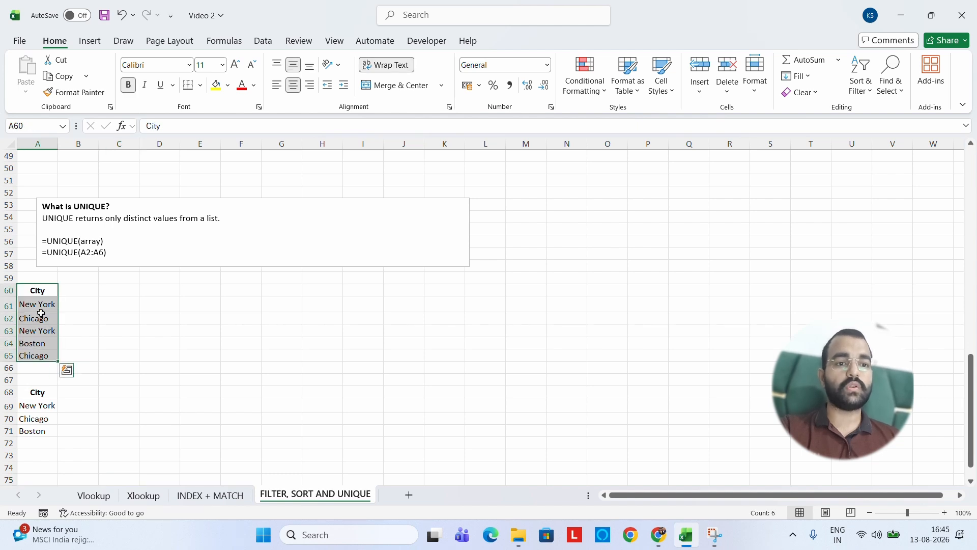
pyautogui.click(42, 405)
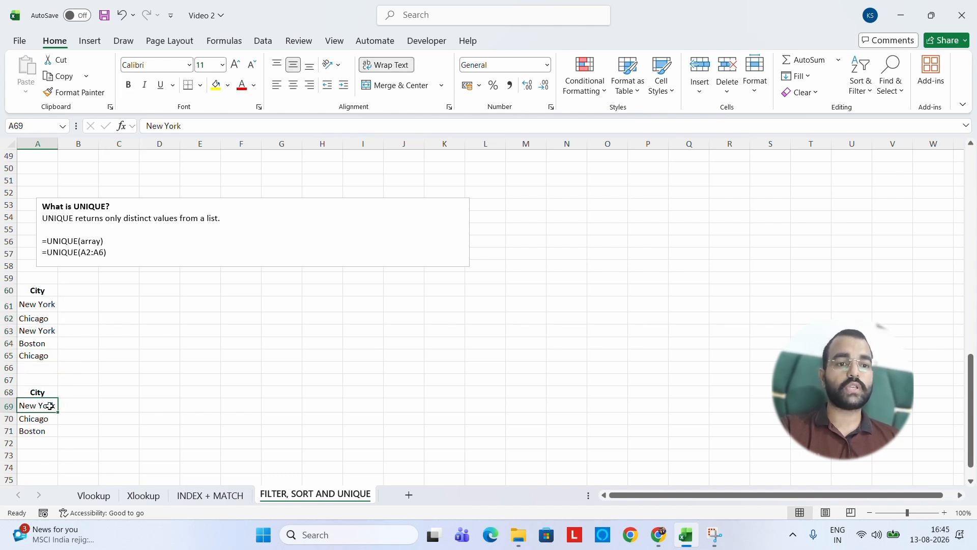
# Enter a UNIQUE formula in C68 for the City list A60:A65, header included, and compare its output with the sample list in A68:A71.
pyautogui.click(110, 393)
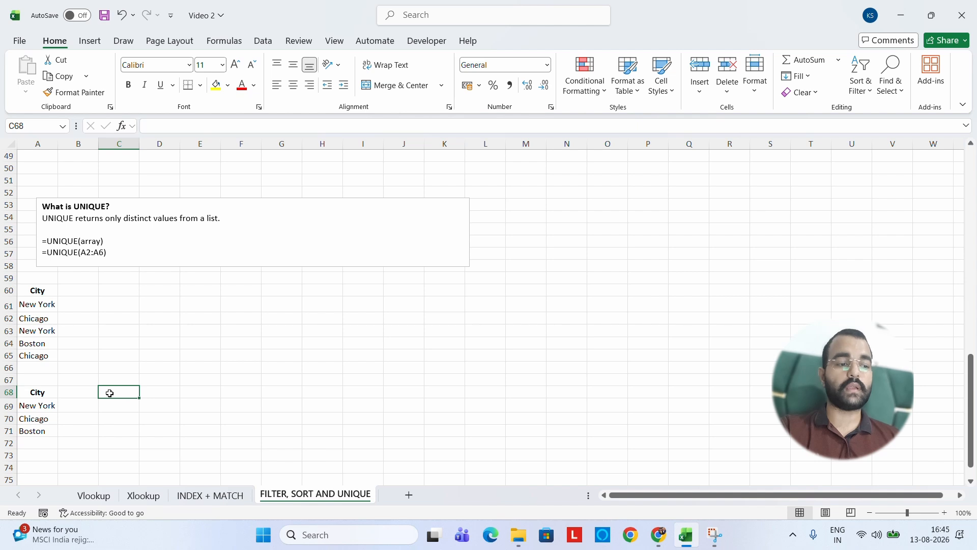
pyautogui.write('=UNI')
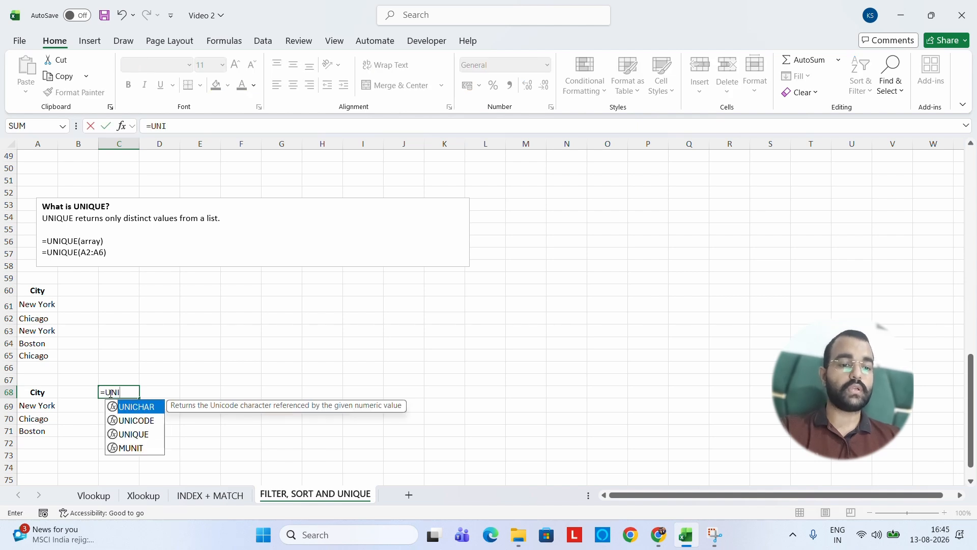
pyautogui.write('QUE(')
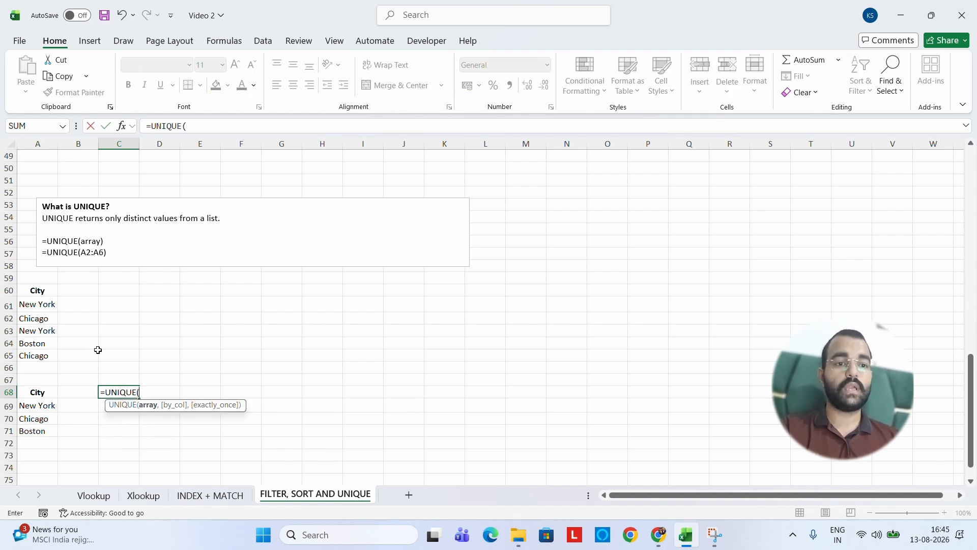
pyautogui.moveTo(38, 291); pyautogui.dragTo(34, 358)
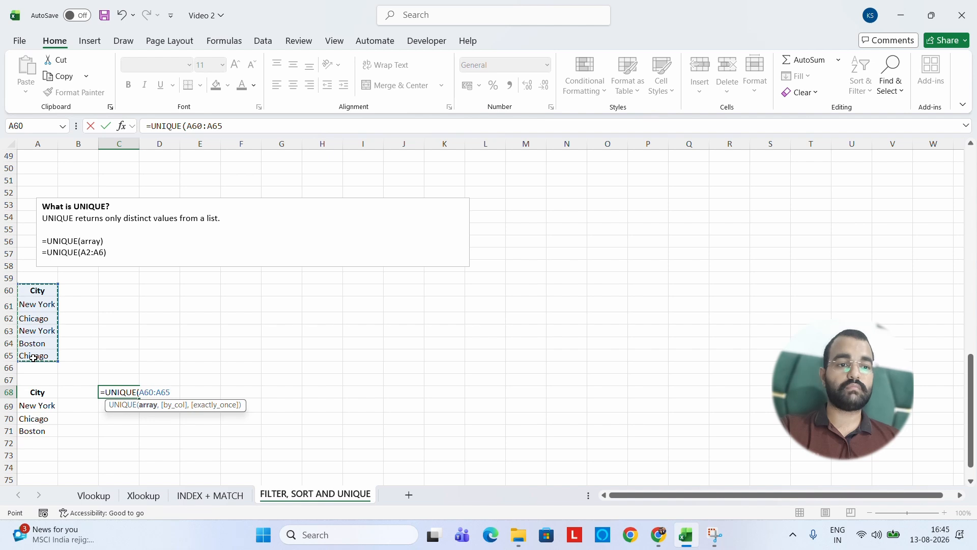
pyautogui.write(')')
pyautogui.press('Return')
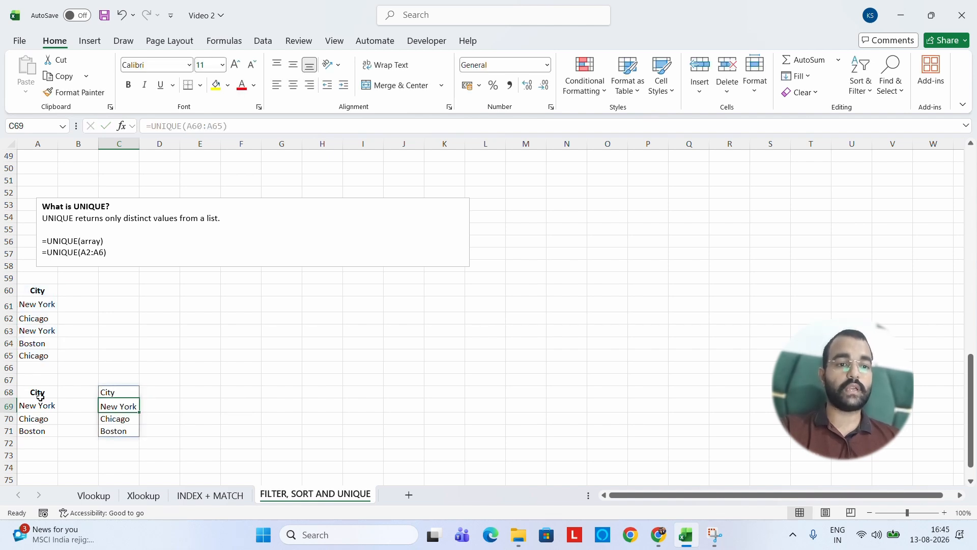
pyautogui.moveTo(39, 397); pyautogui.dragTo(115, 432)
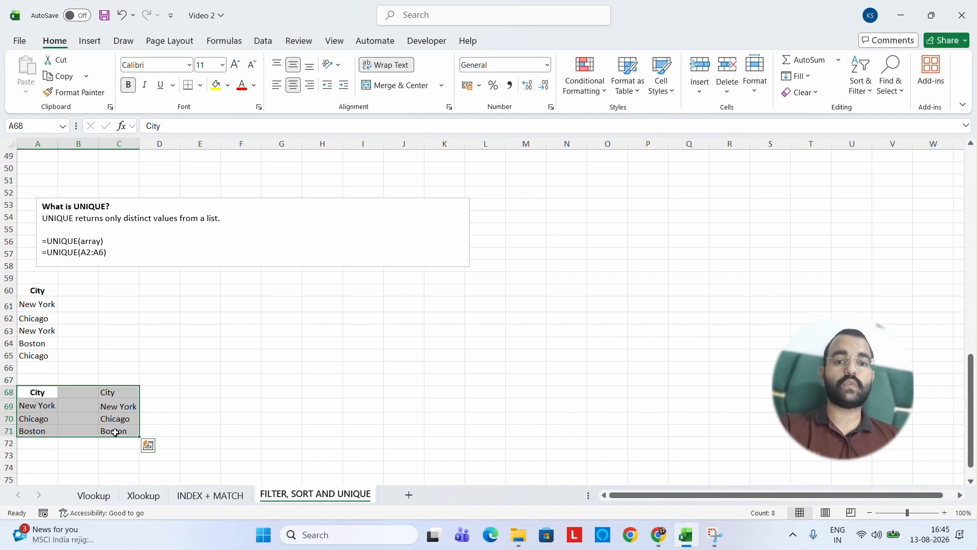
# Review the Vlookup, Xlookup and INDEX + MATCH sheets in turn as a recap of the lookup examples.
pyautogui.click(94, 497)
pyautogui.click(141, 497)
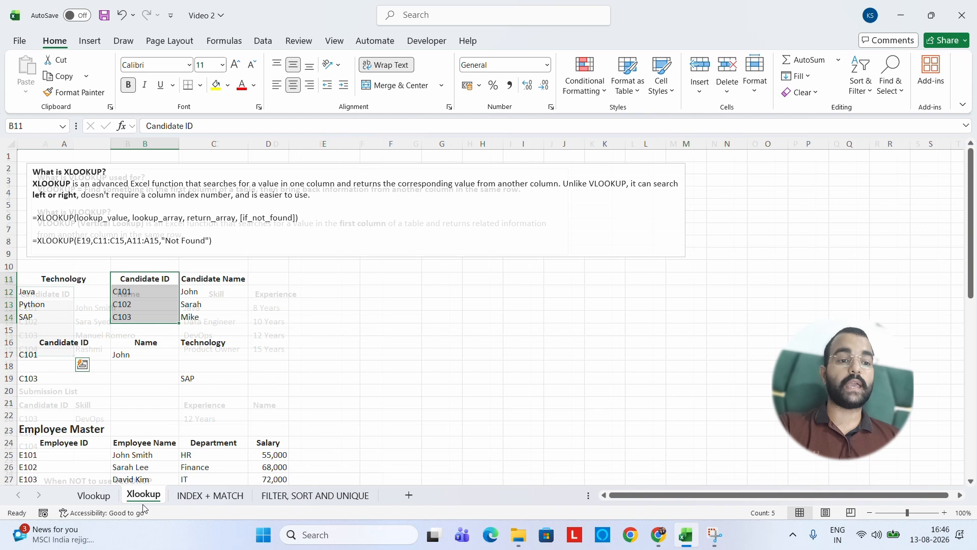
pyautogui.click(219, 496)
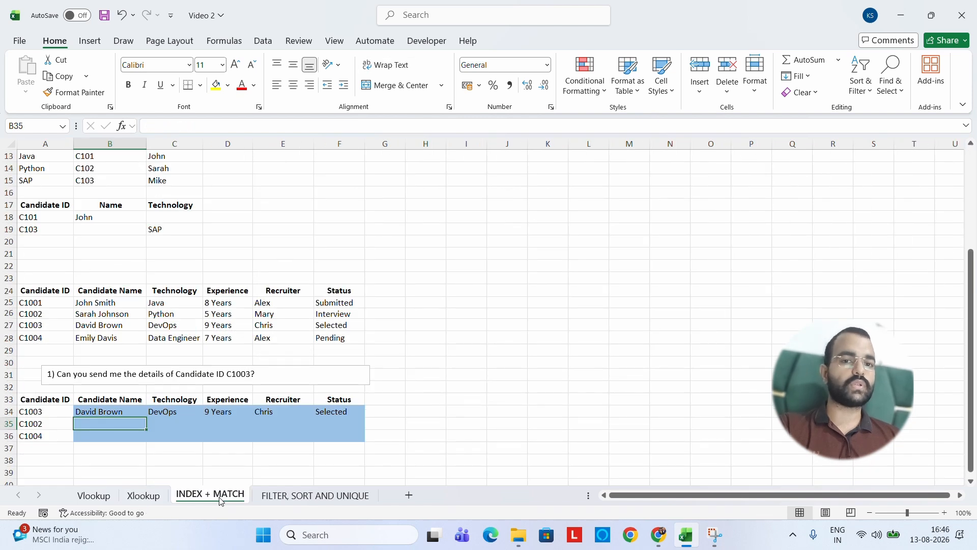